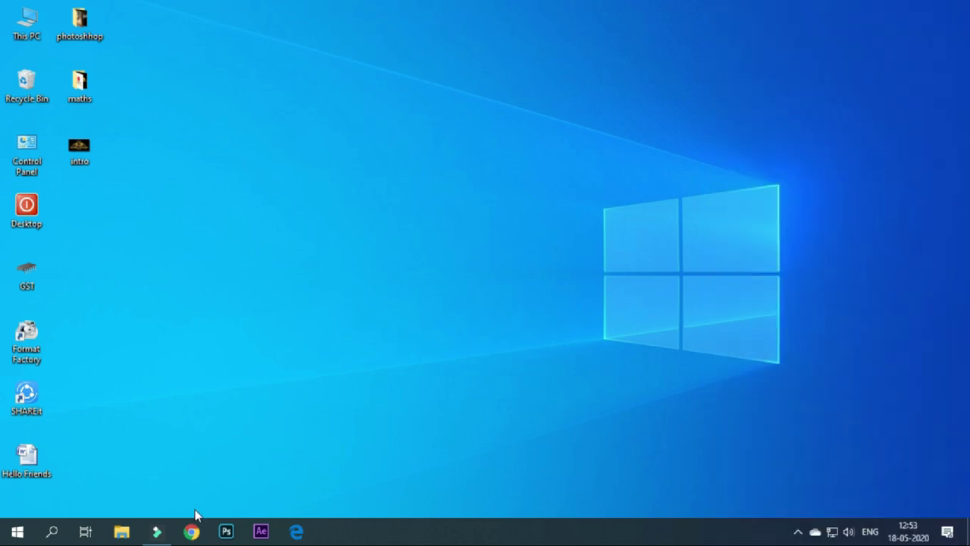
# Step: Open Chrome, search Google for fiverr.com and open the Fiverr marketplace site from the results
pyautogui.click(191, 531)
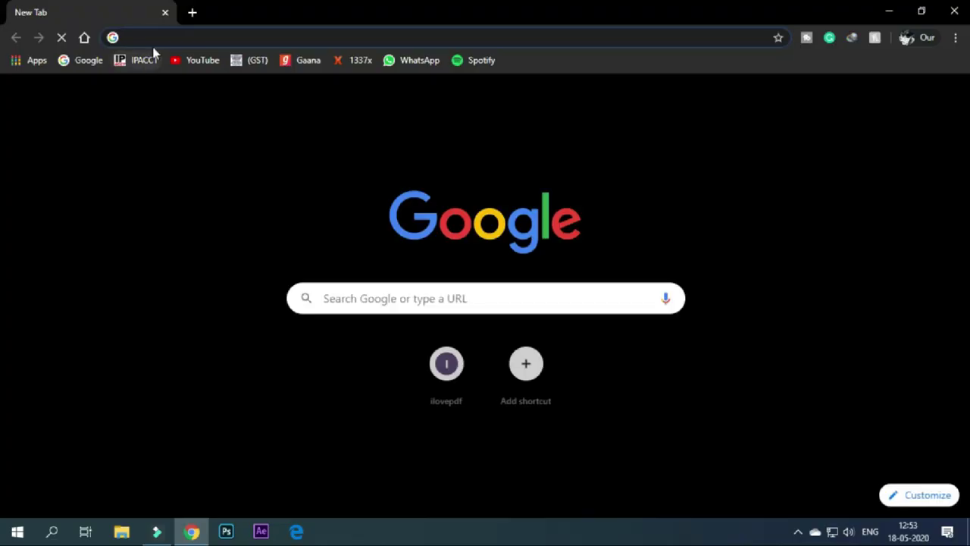
pyautogui.click(82, 39)
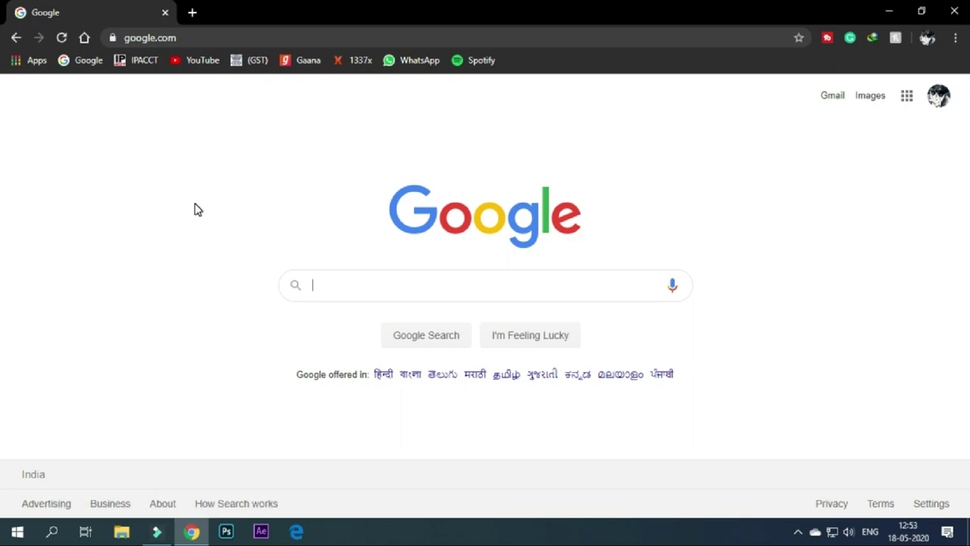
pyautogui.write('fi')
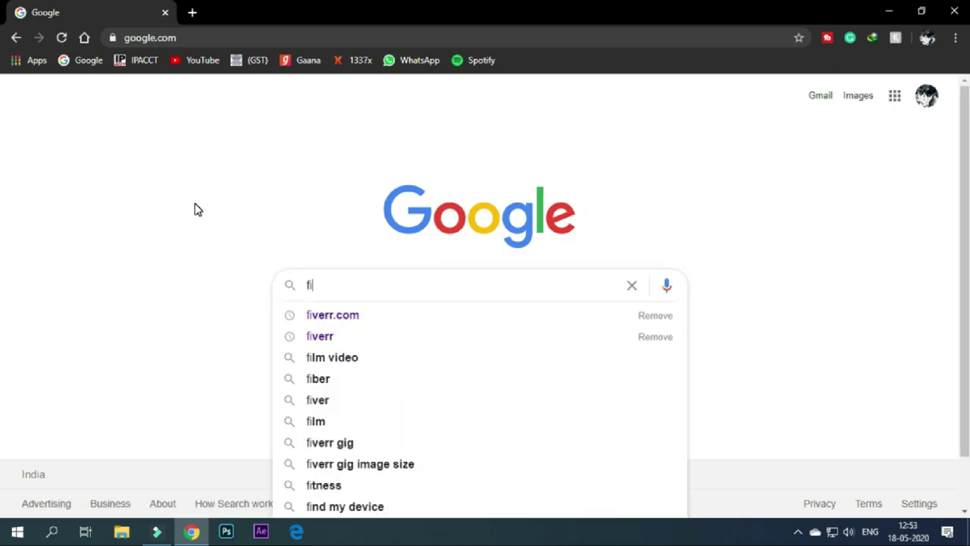
pyautogui.press('Down')
pyautogui.press('Return')
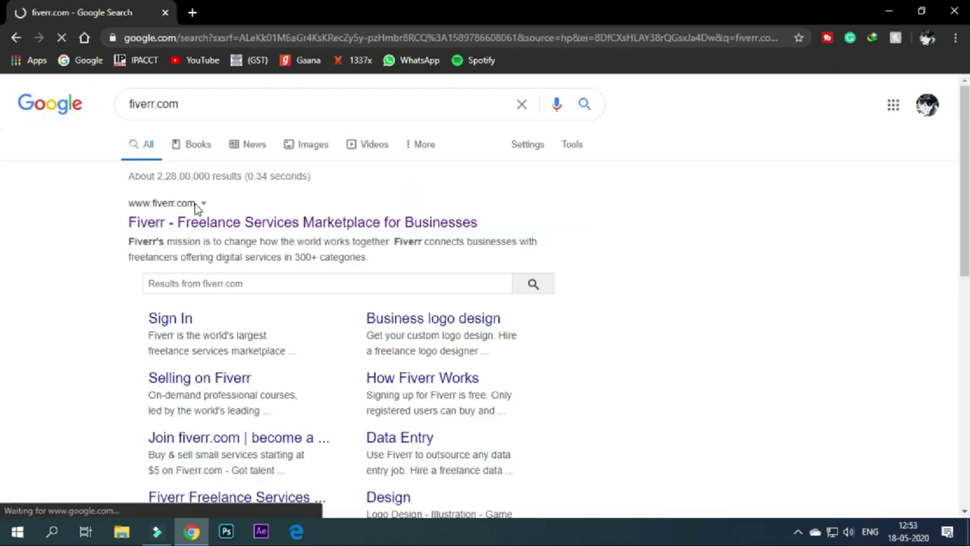
pyautogui.click(258, 226)
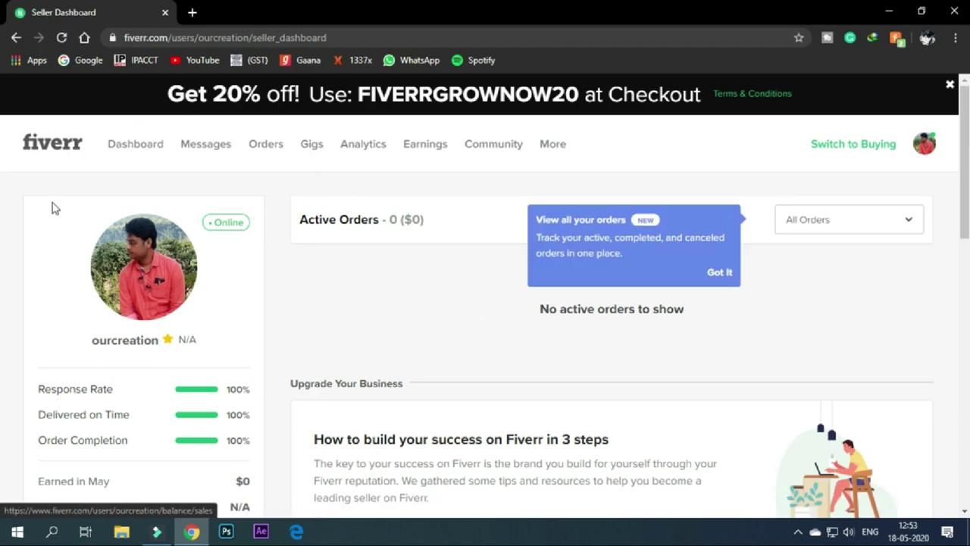
# Step: Look over the Fiverr seller dashboard, including active orders and business tips, dismiss the discount banner and reload the dashboard
pyautogui.scroll(-4, 340, 240)
pyautogui.scroll(4, 549, 337)
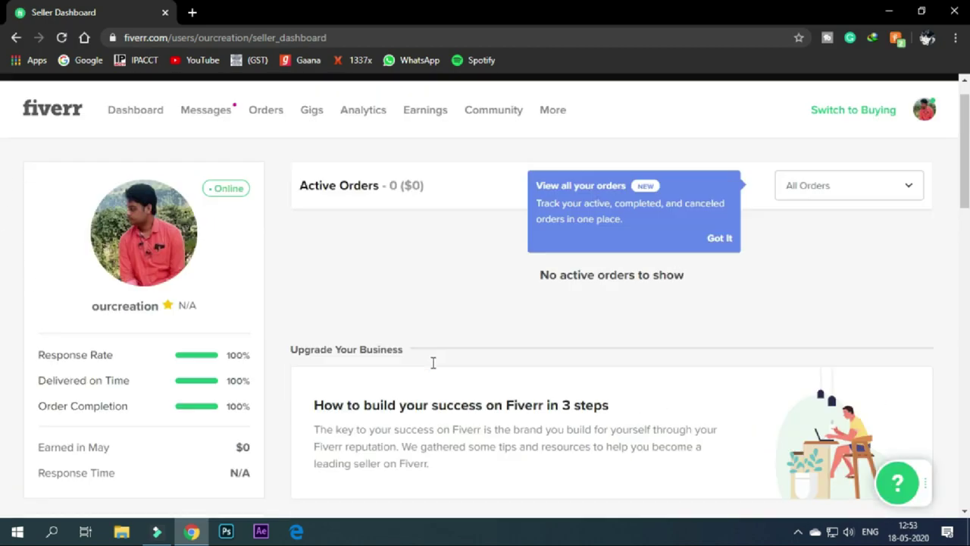
pyautogui.click(81, 146)
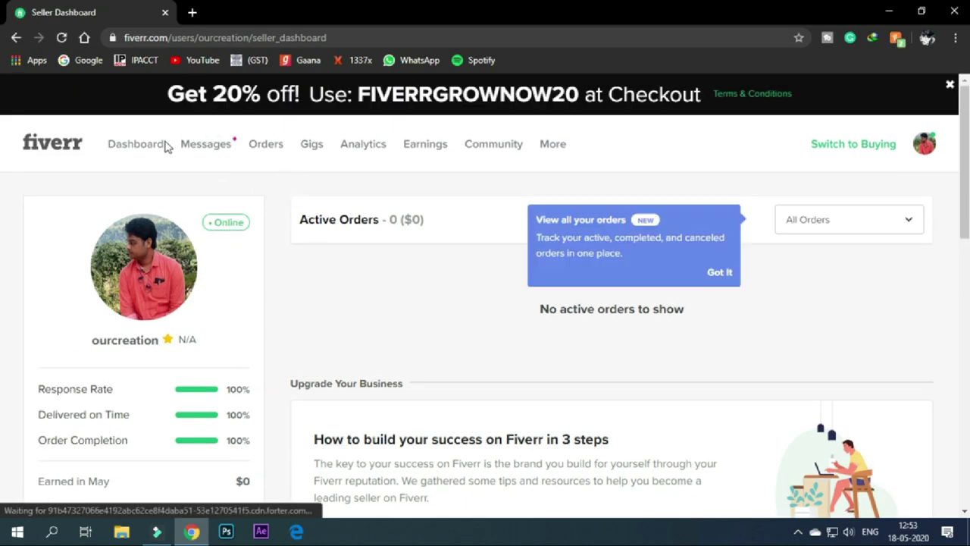
pyautogui.click(154, 146)
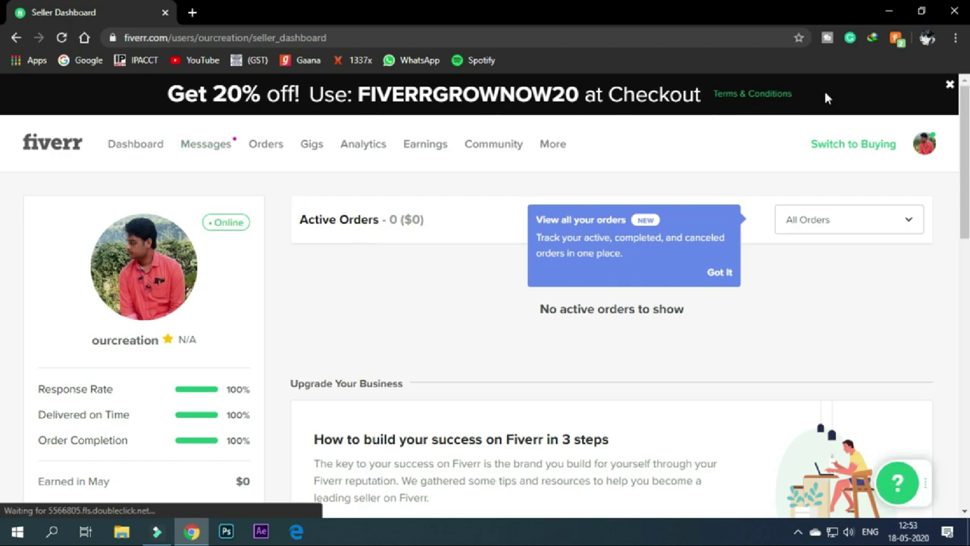
pyautogui.scroll(-15, 346, 260)
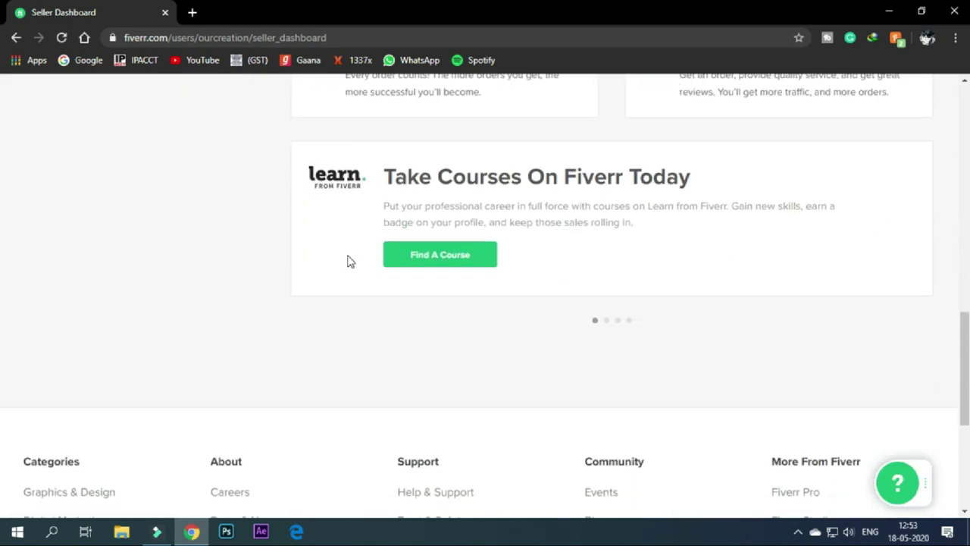
pyautogui.scroll(15, 404, 340)
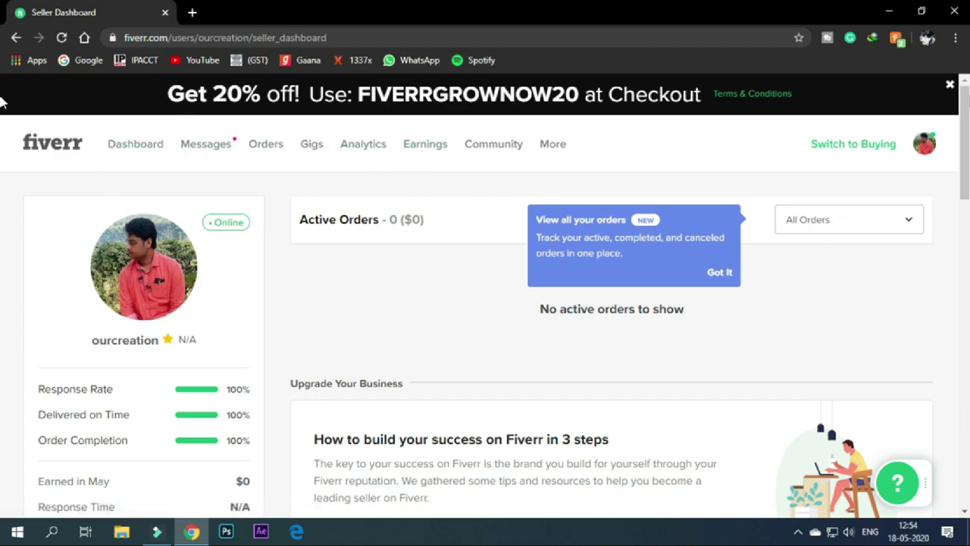
pyautogui.click(949, 84)
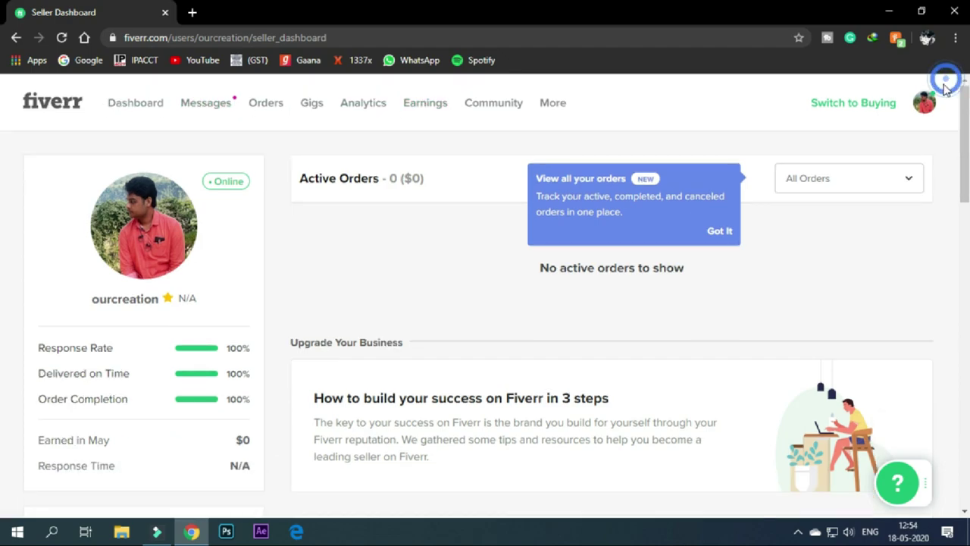
pyautogui.click(136, 105)
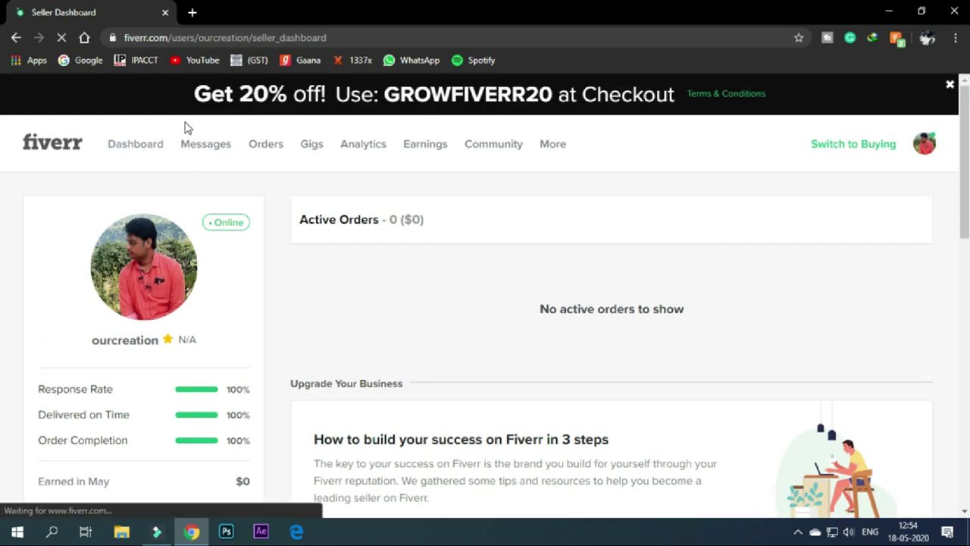
# Step: Switch the account to buying mode and search the services for "intro video"
pyautogui.click(866, 144)
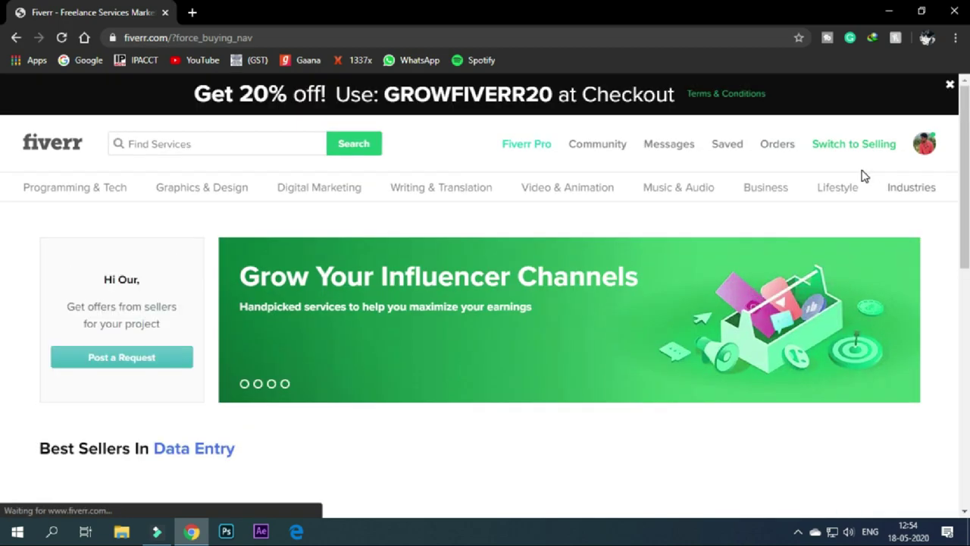
pyautogui.click(286, 146)
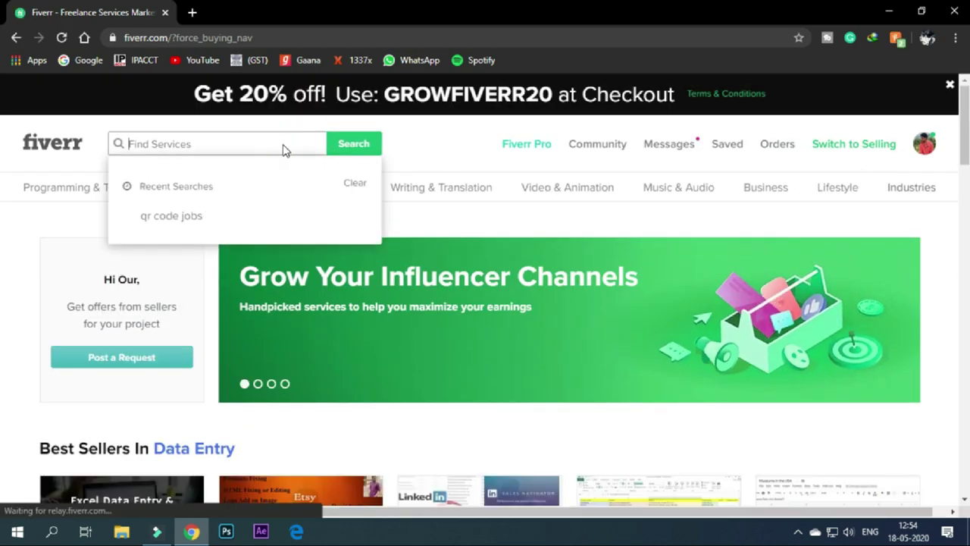
pyautogui.write('int')
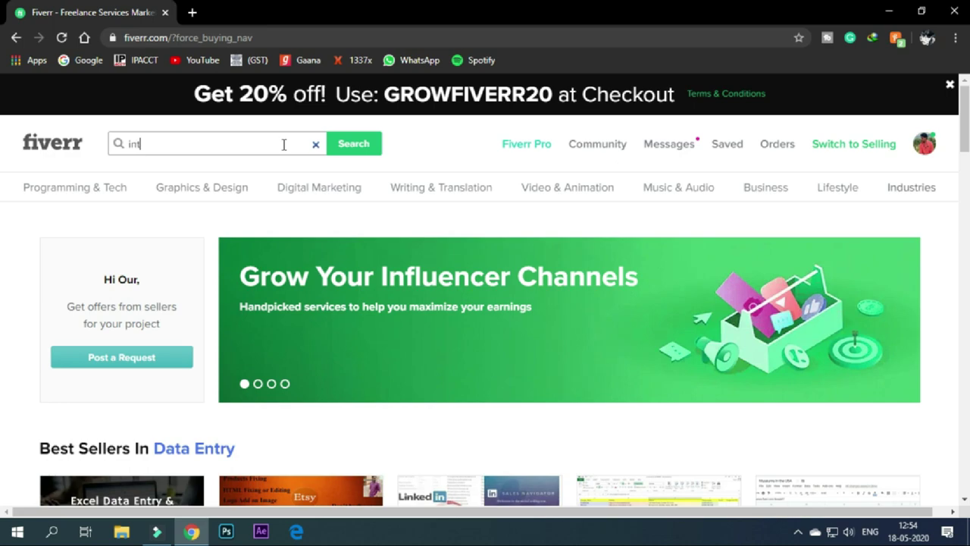
pyautogui.write('ro ')
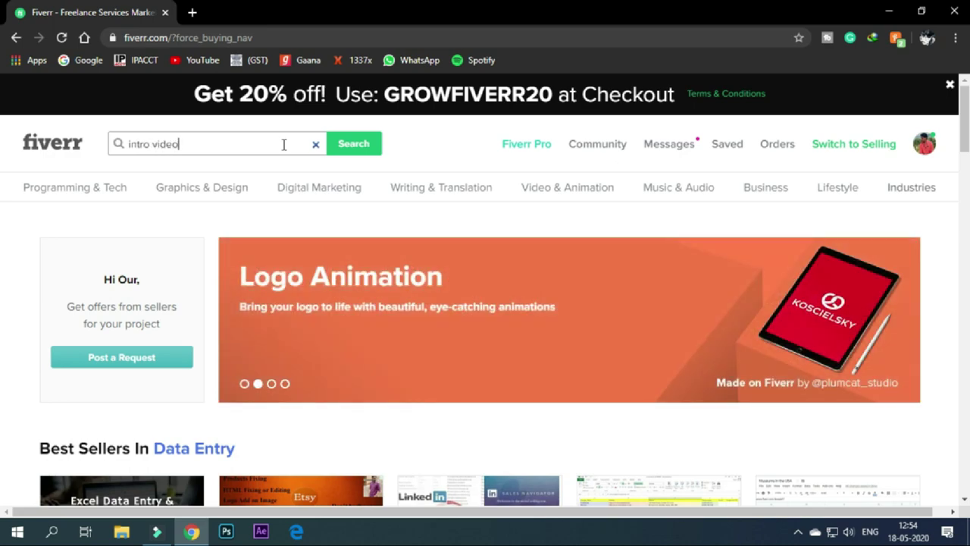
pyautogui.write('video')
pyautogui.press('Return')
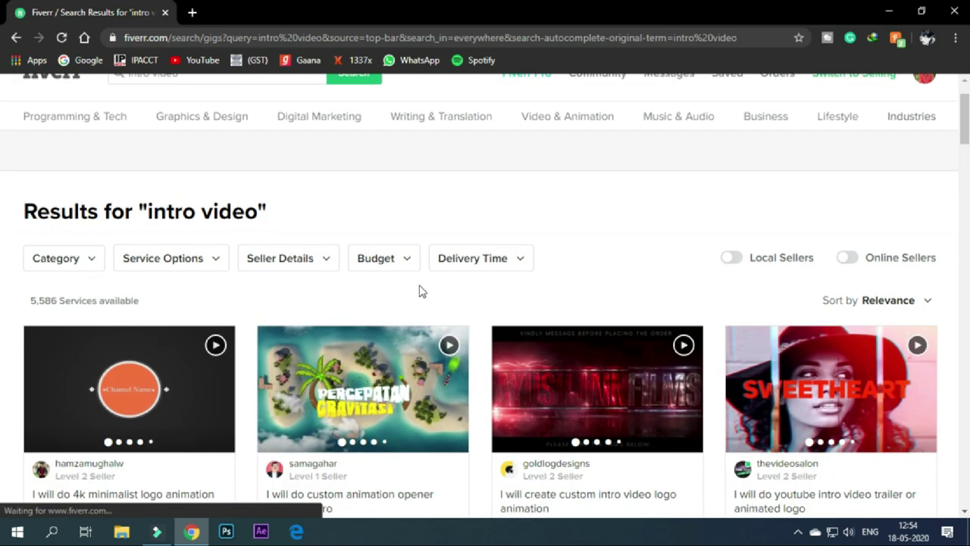
# Step: Filter the intro video services by seller details to show only sellers who live in India
pyautogui.scroll(-5, 638, 353)
pyautogui.scroll(-15, 641, 362)
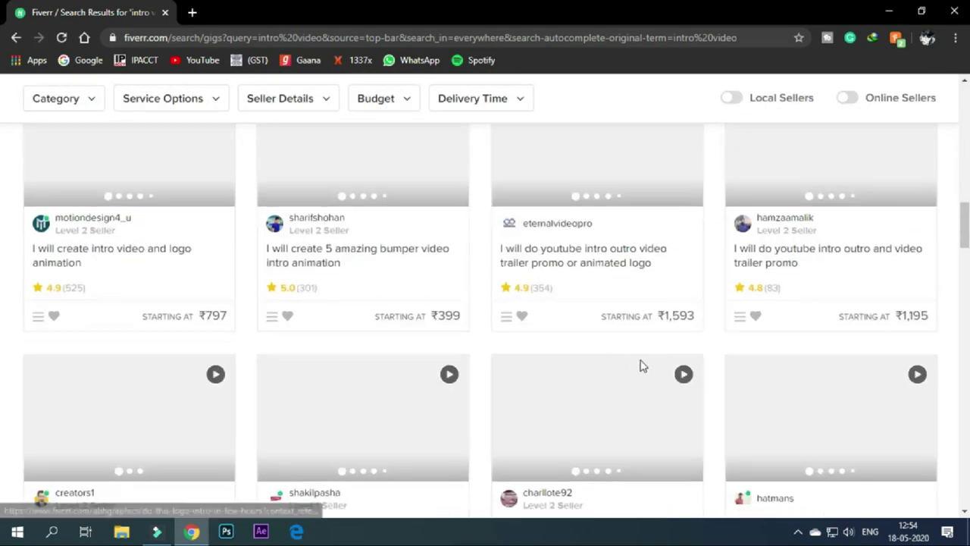
pyautogui.scroll(20, 645, 367)
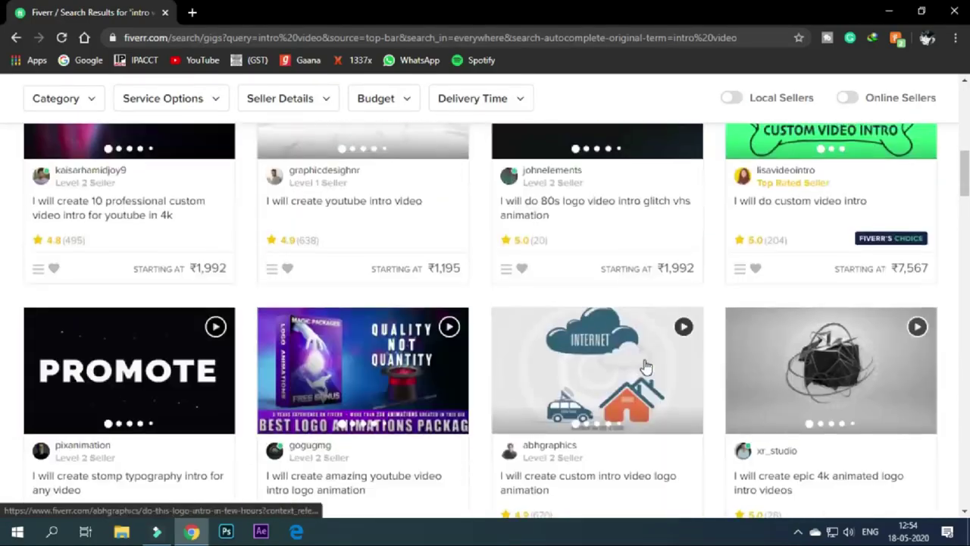
pyautogui.scroll(-4, 326, 333)
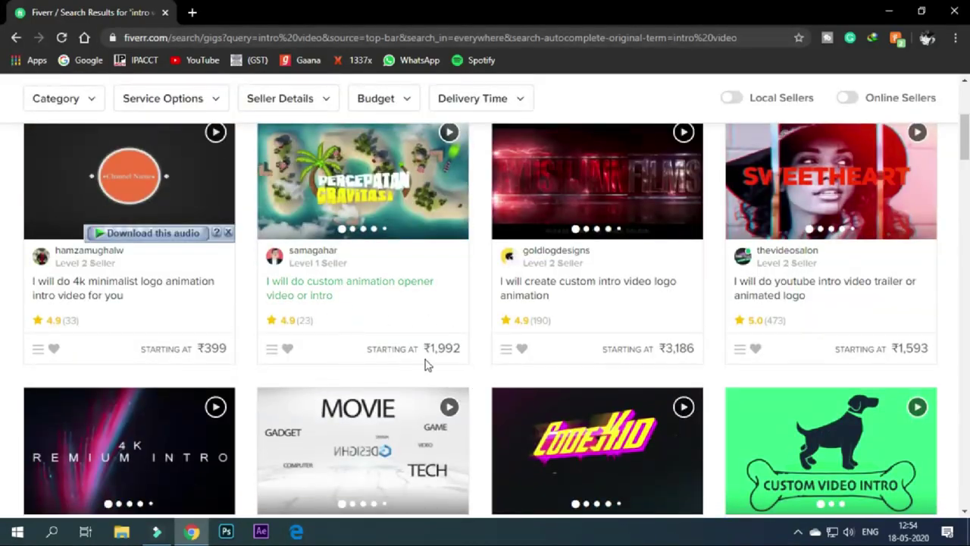
pyautogui.scroll(4, 512, 360)
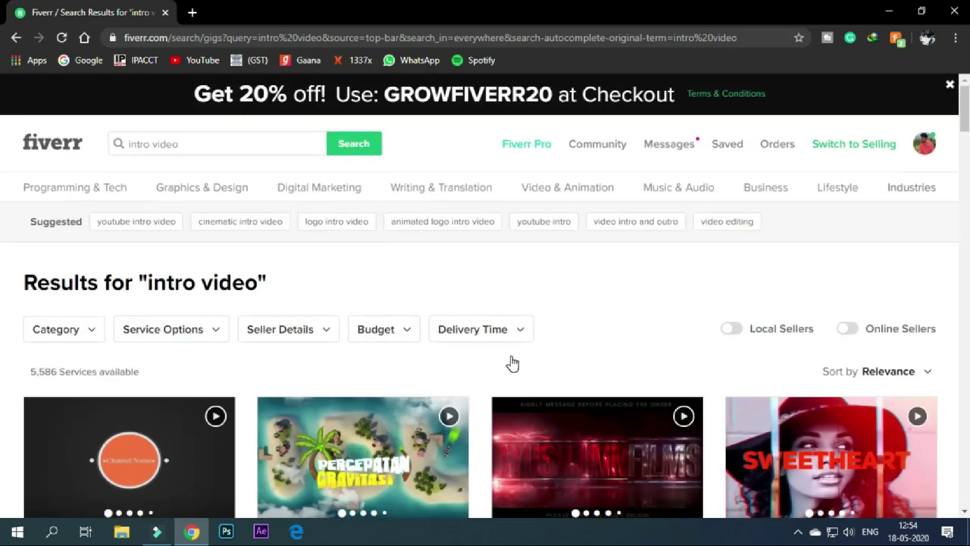
pyautogui.click(304, 329)
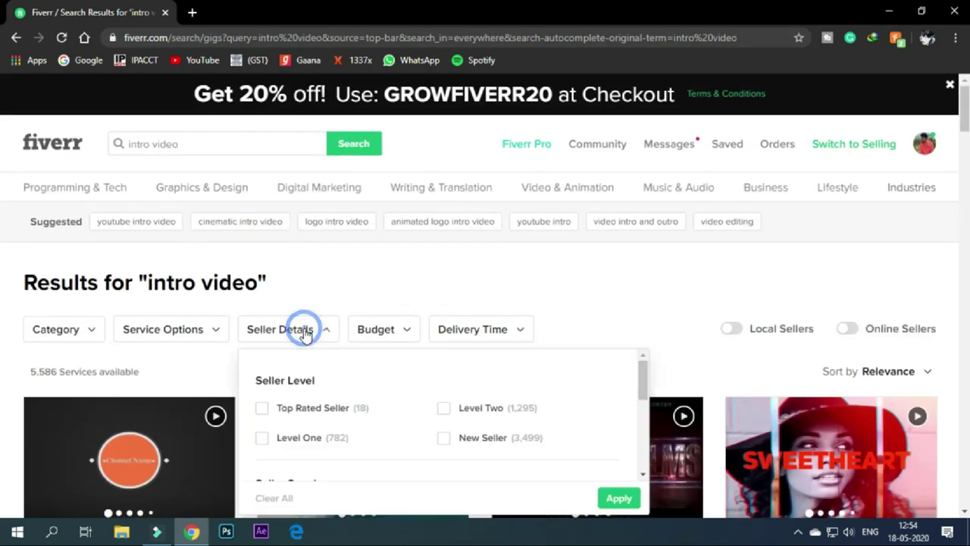
pyautogui.scroll(-4, 379, 311)
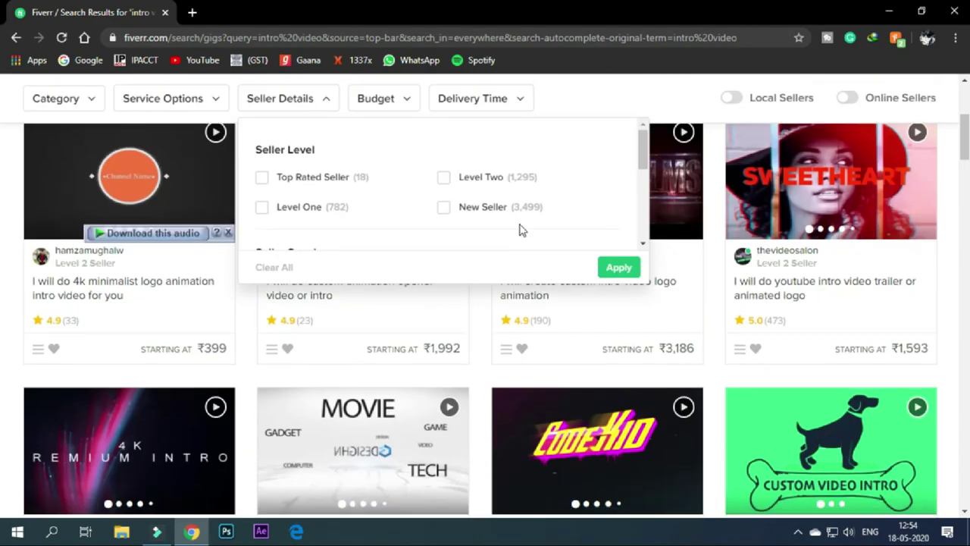
pyautogui.scroll(-5, 520, 230)
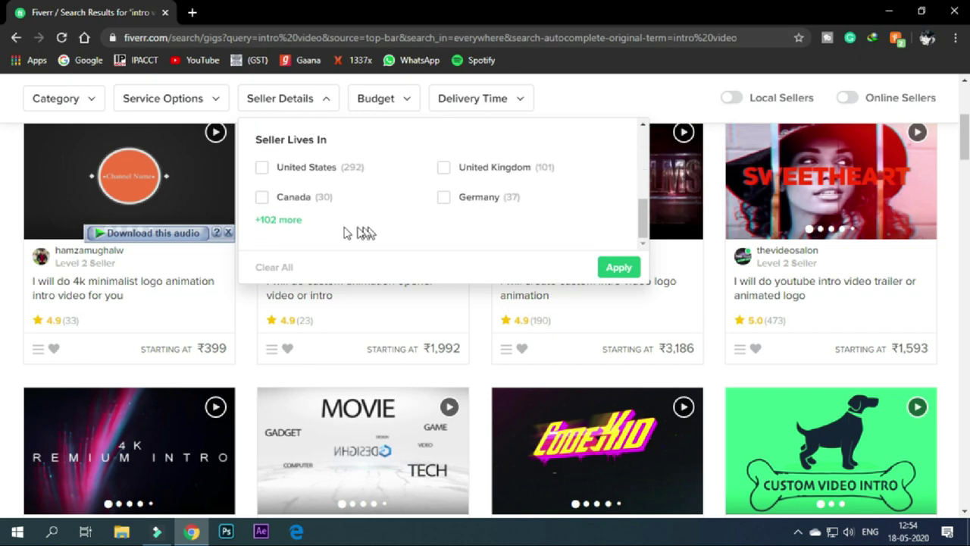
pyautogui.click(286, 221)
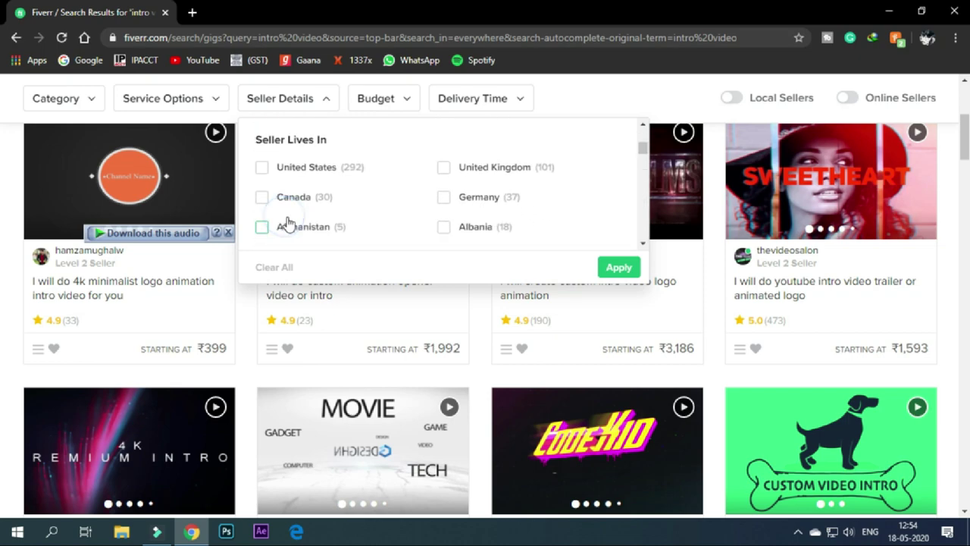
pyautogui.scroll(-8, 526, 194)
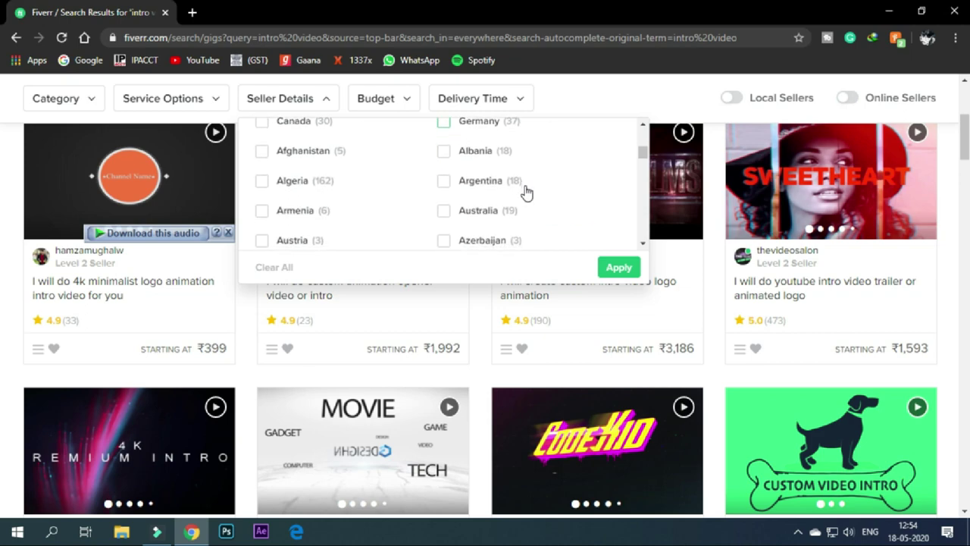
pyautogui.scroll(-5, 524, 190)
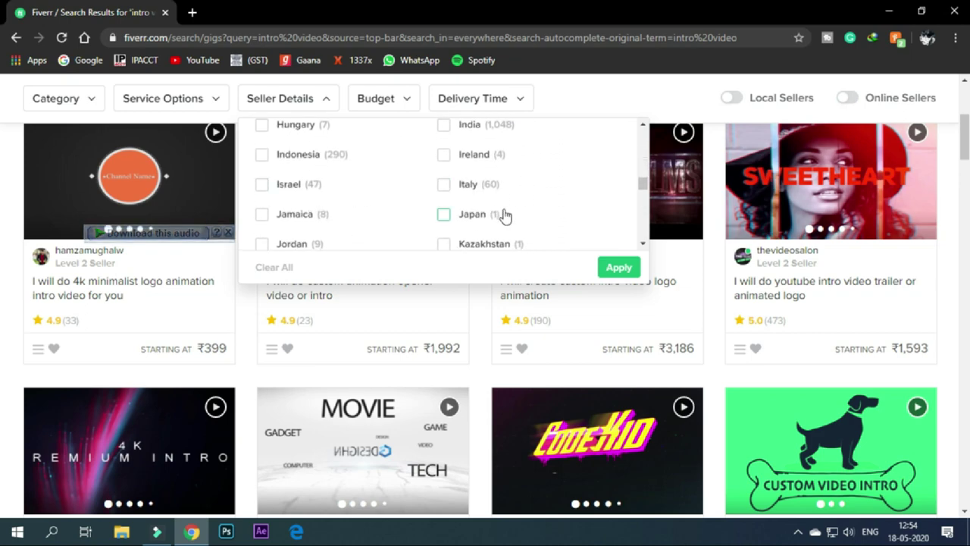
pyautogui.click(444, 129)
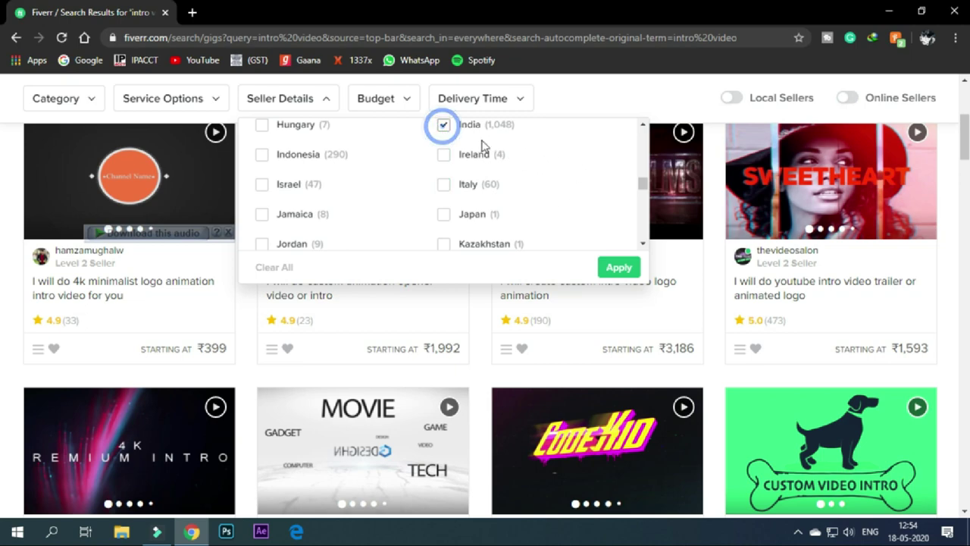
pyautogui.click(616, 269)
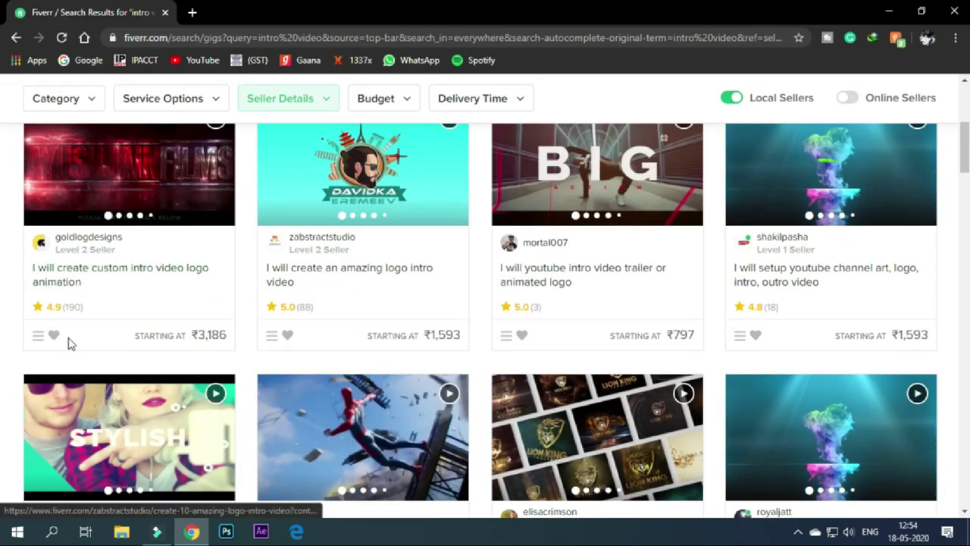
# Step: Examine the filtered intro video services, comparing their sellers, ratings and starting prices
pyautogui.scroll(-3, 68, 340)
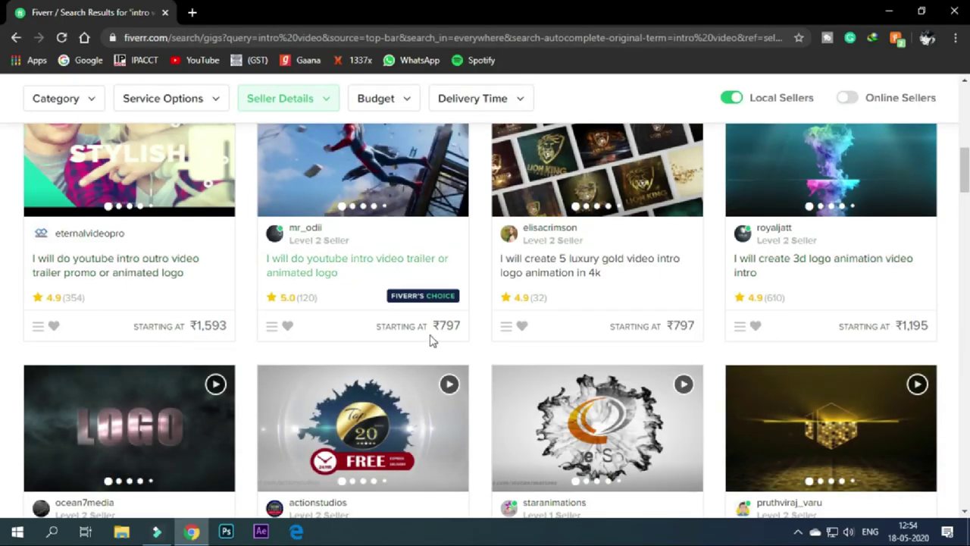
pyautogui.scroll(-3, 559, 322)
pyautogui.scroll(-2, 412, 328)
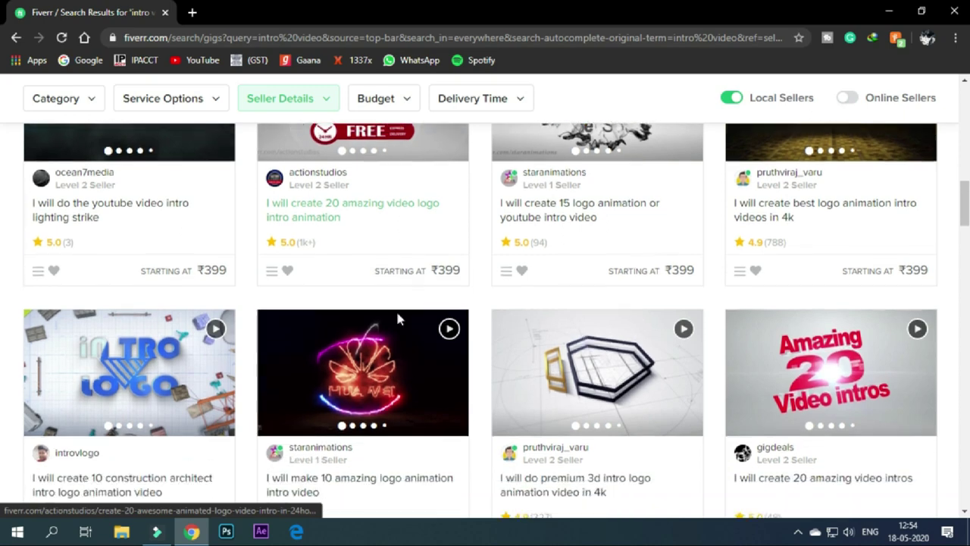
pyautogui.scroll(1, 182, 228)
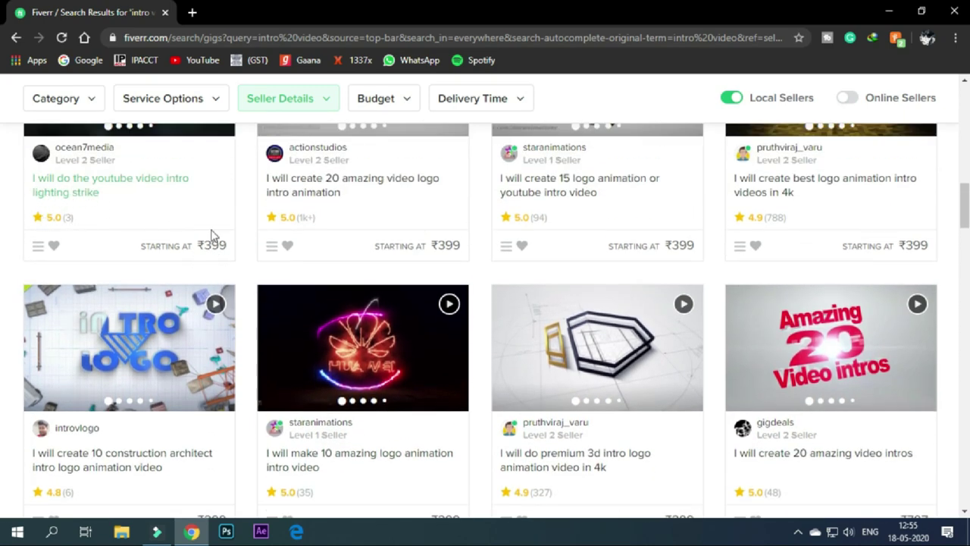
pyautogui.scroll(-3, 212, 236)
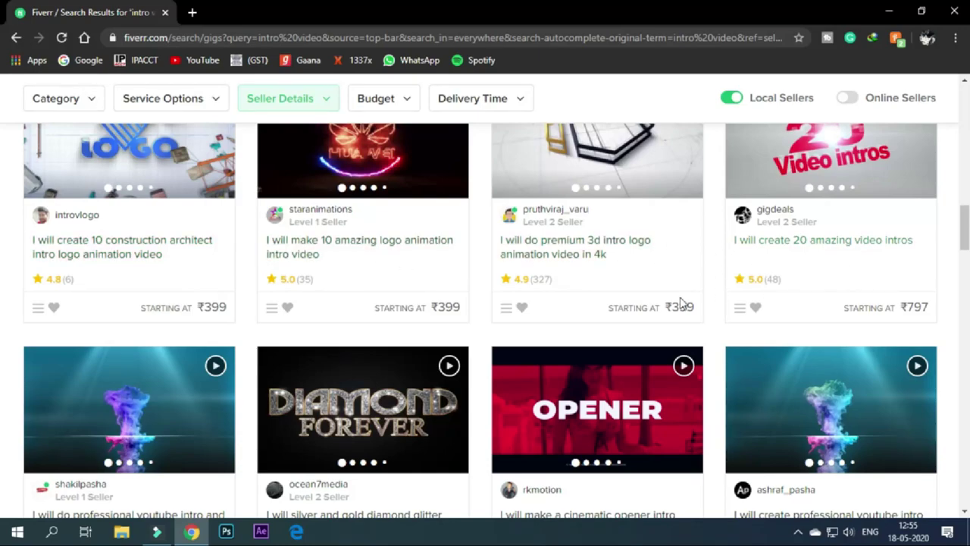
pyautogui.scroll(-3, 679, 303)
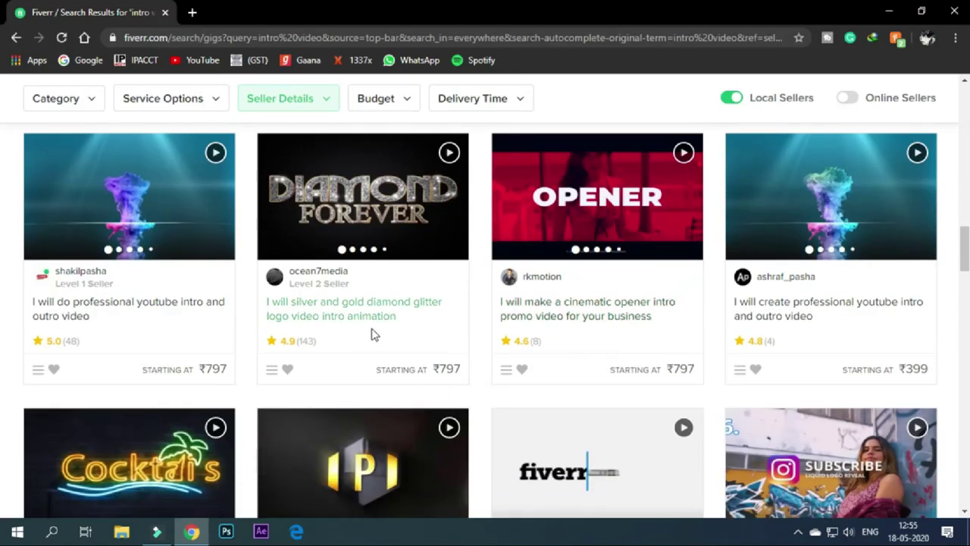
pyautogui.scroll(-5, 228, 349)
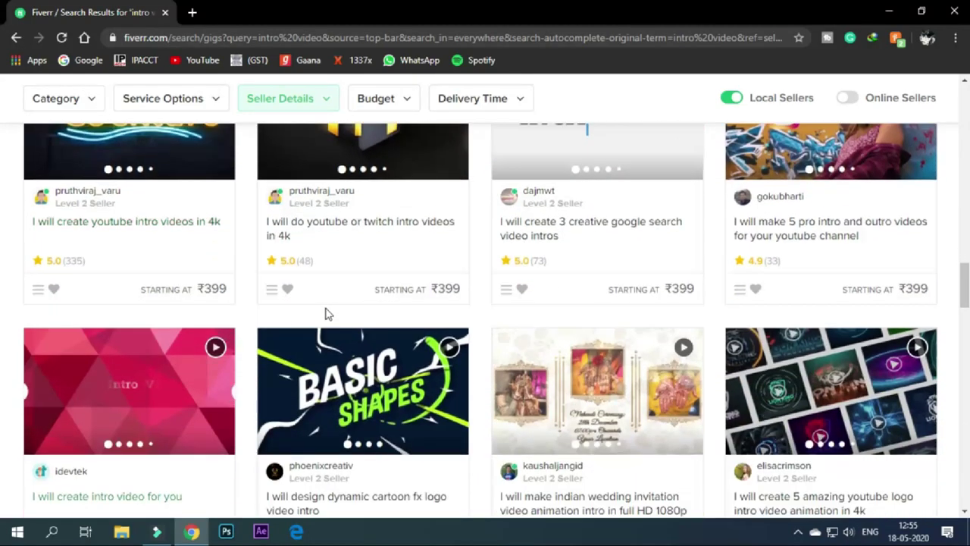
# Step: Look through the remaining intro video listings from Indian sellers, checking further seller levels, reviews and prices, and return to the start of the results
pyautogui.scroll(-2, 572, 303)
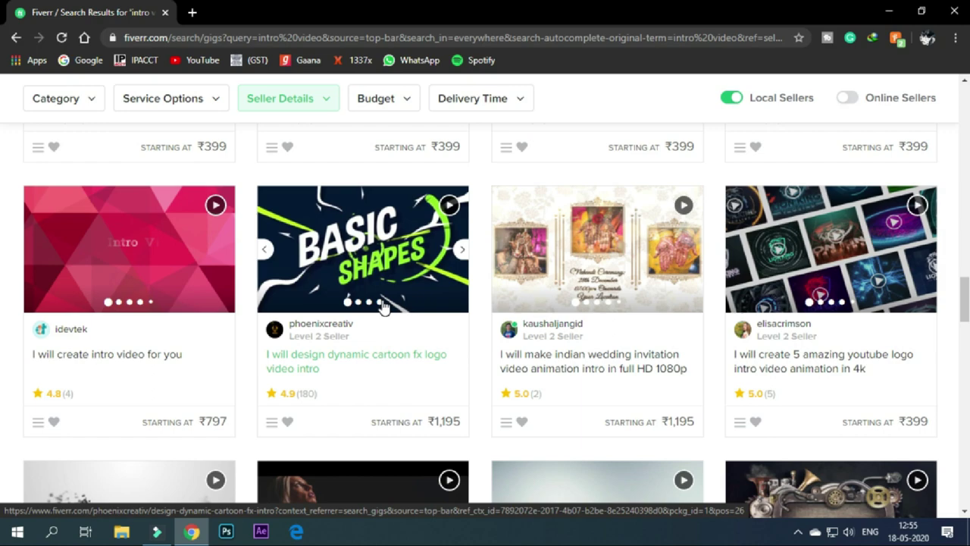
pyautogui.scroll(-5, 382, 305)
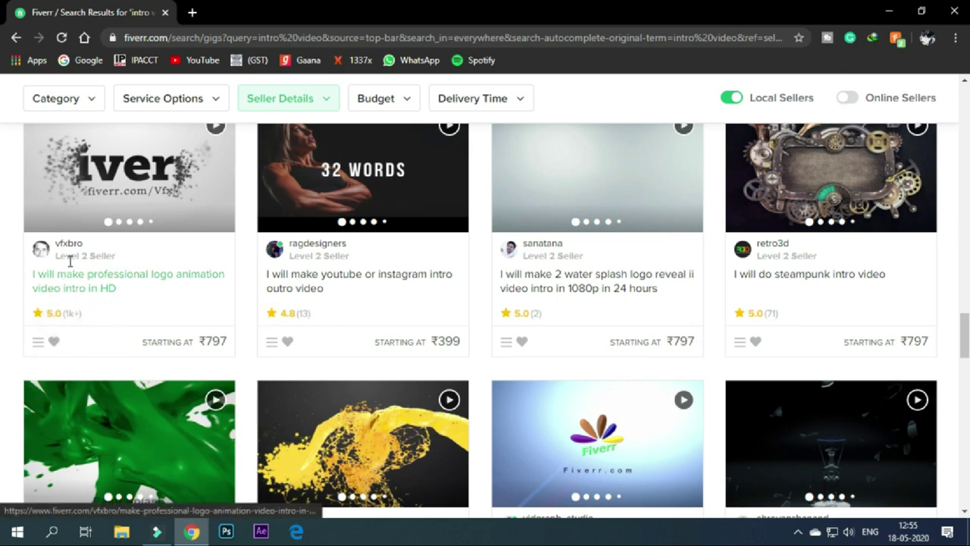
pyautogui.moveTo(101, 256)
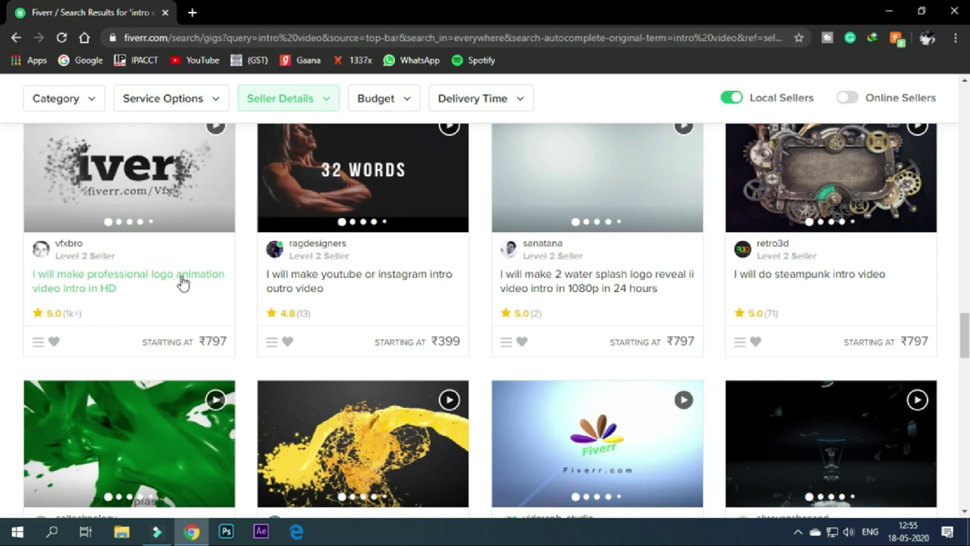
pyautogui.scroll(1, 178, 288)
pyautogui.scroll(1, 210, 301)
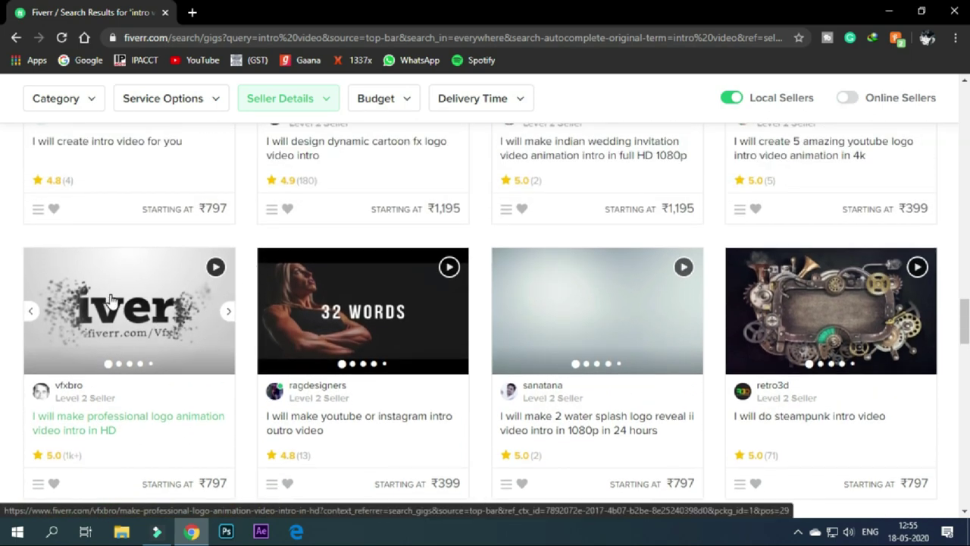
pyautogui.scroll(13, 152, 303)
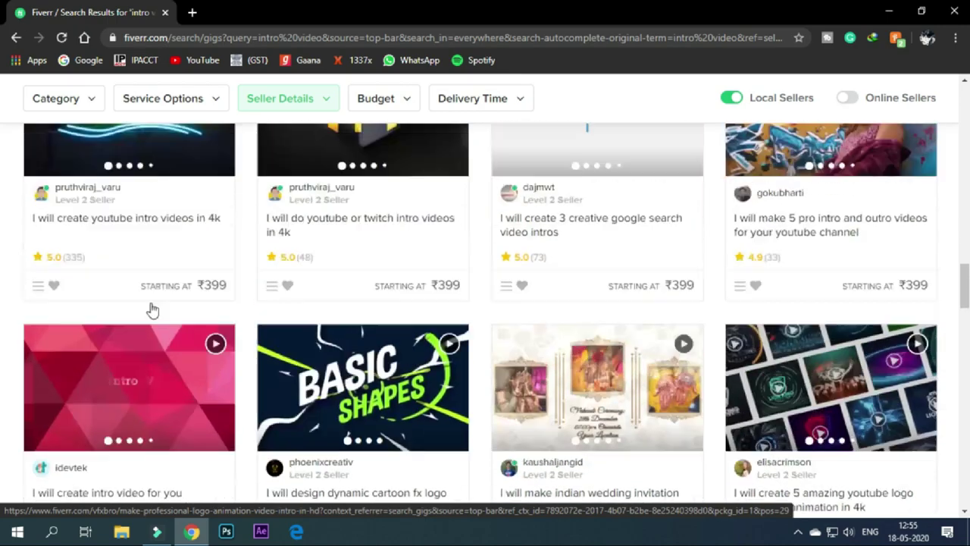
pyautogui.scroll(10, 152, 308)
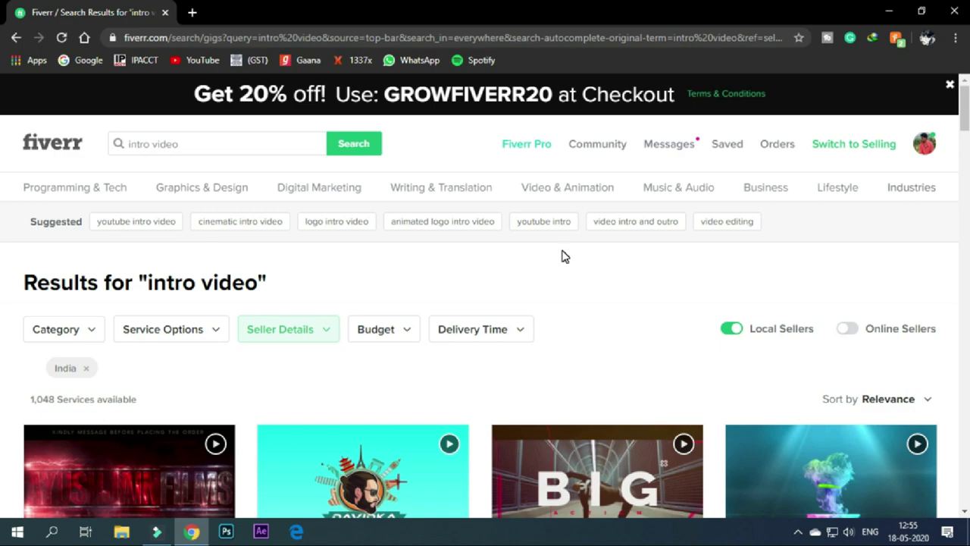
# Step: Switch the account back to selling mode and check the notifications from the seller dashboard
pyautogui.click(849, 146)
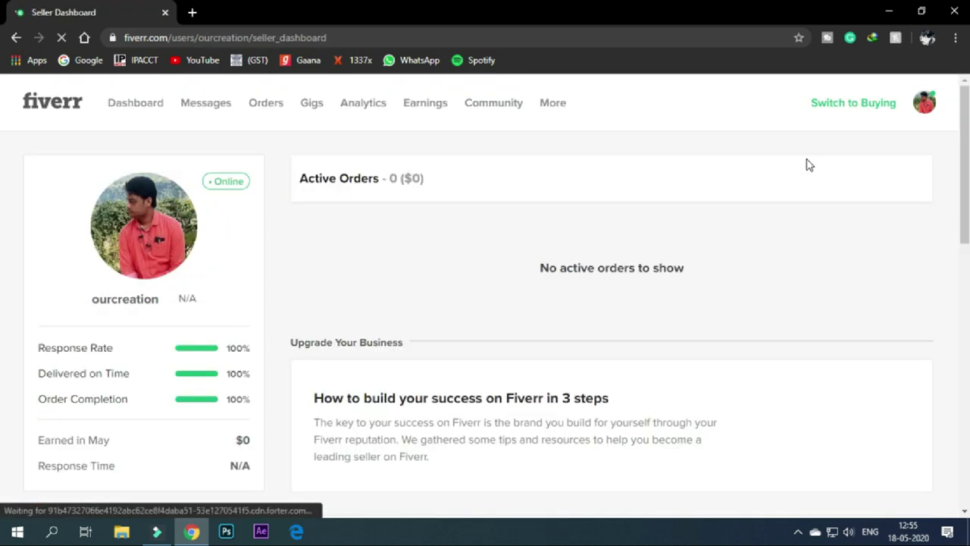
pyautogui.scroll(-4, 793, 314)
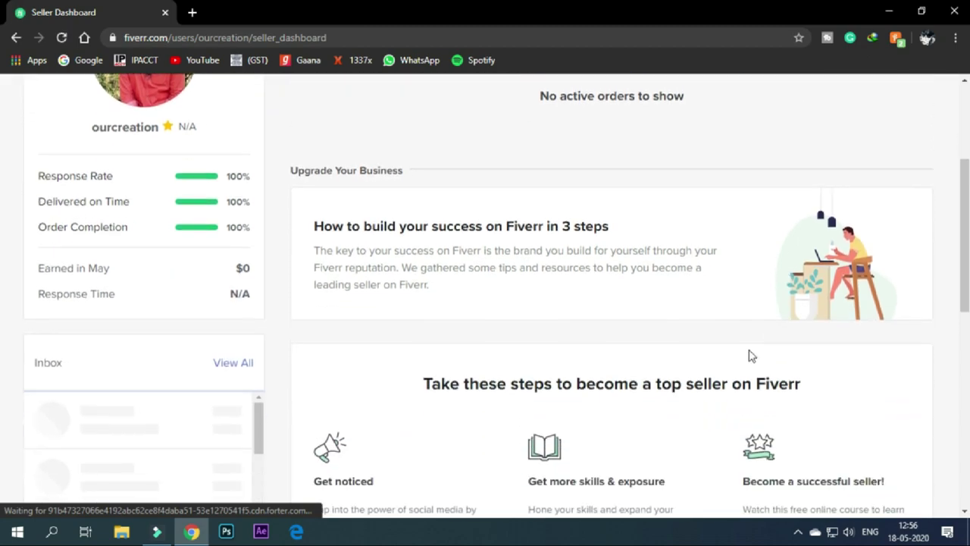
pyautogui.scroll(4, 444, 353)
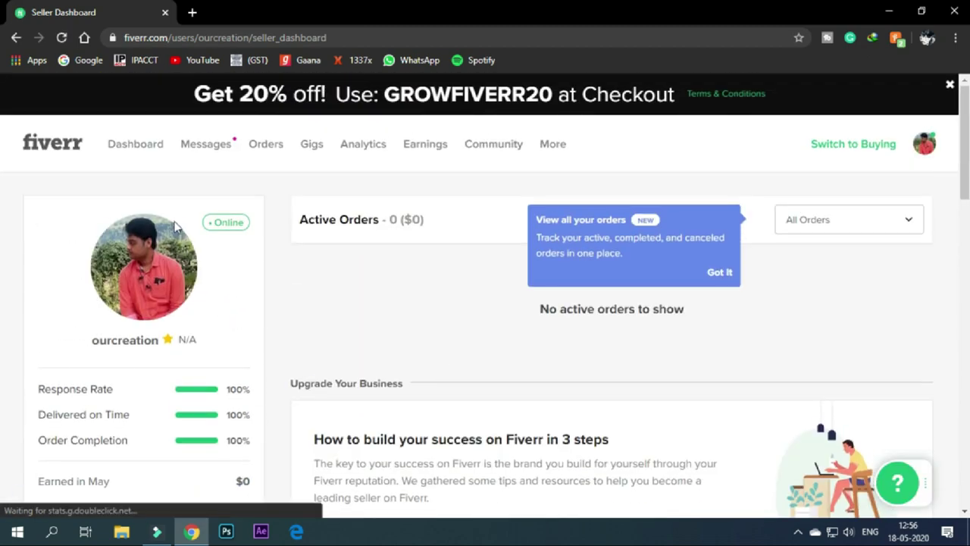
pyautogui.click(217, 148)
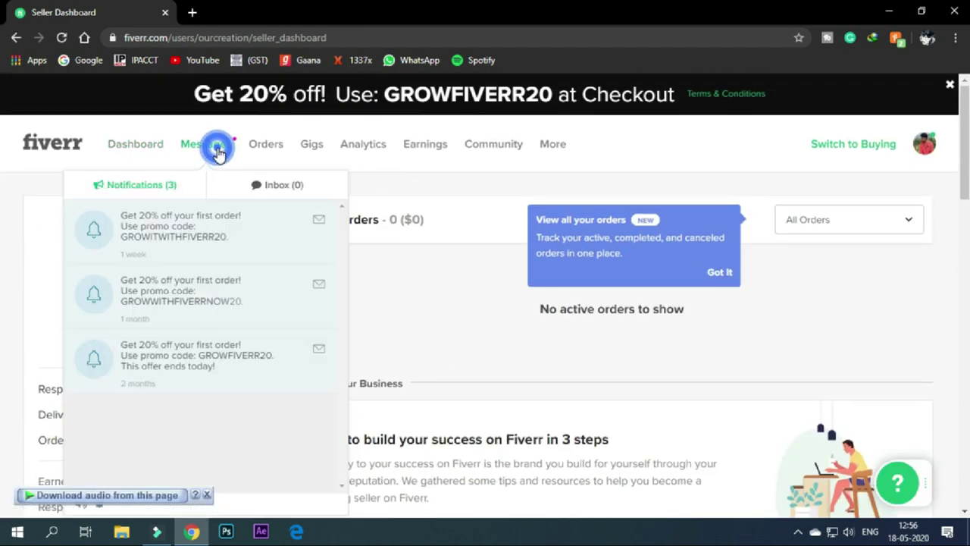
pyautogui.click(221, 143)
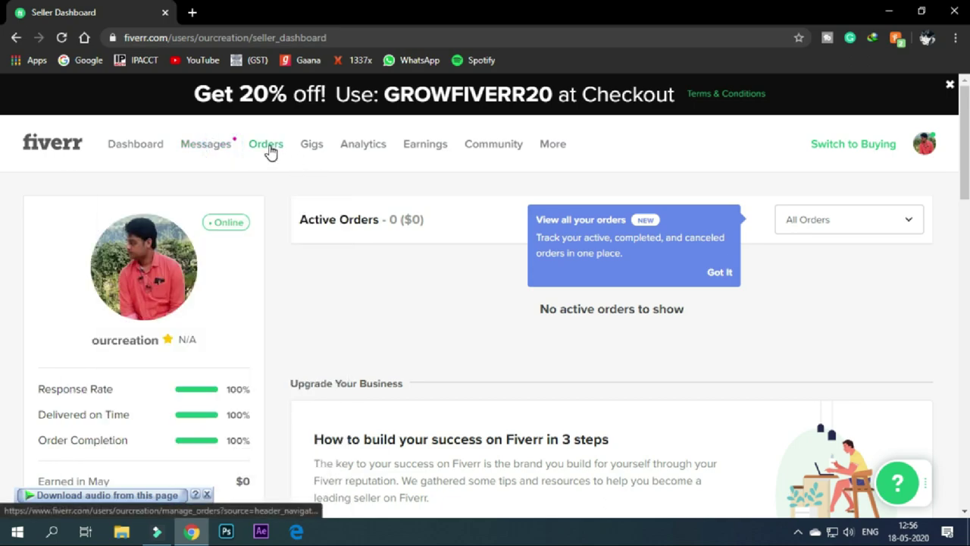
# Step: Open the account's gigs overview, start creating a new gig and look over its empty Overview form
pyautogui.click(311, 149)
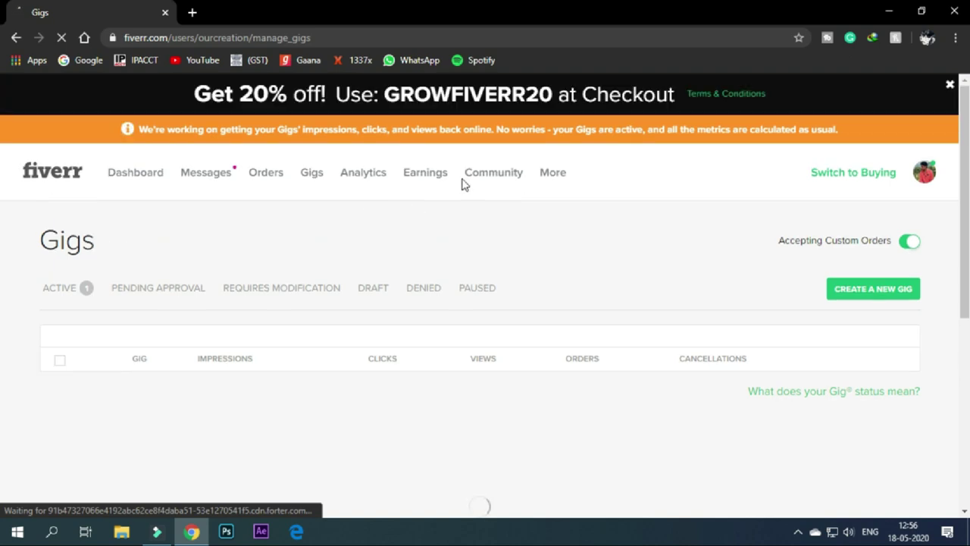
pyautogui.moveTo(106, 241); pyautogui.dragTo(43, 232)
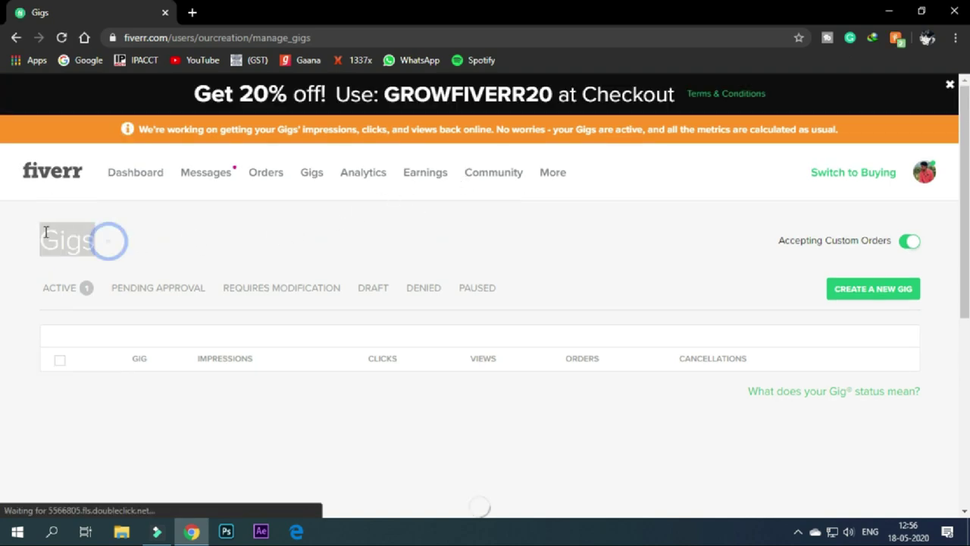
pyautogui.click(113, 249)
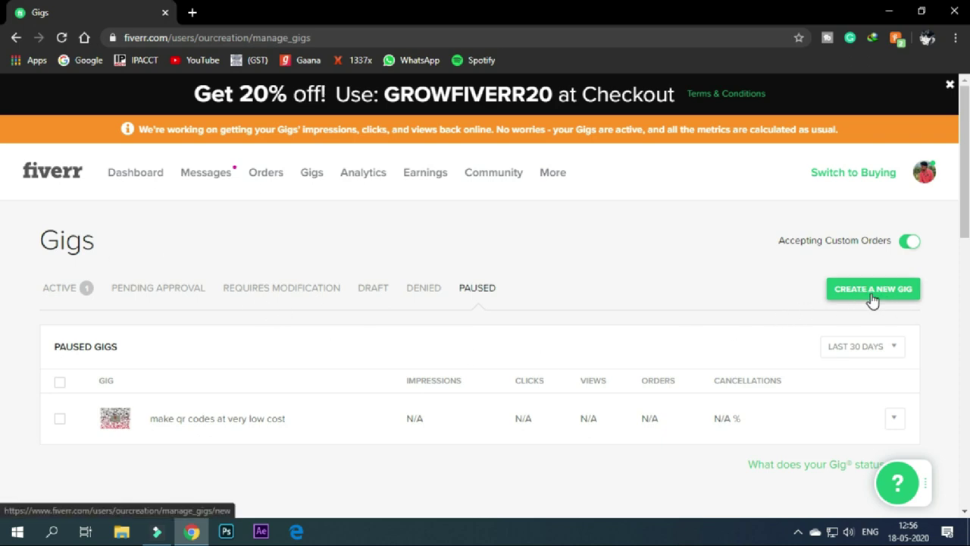
pyautogui.click(903, 293)
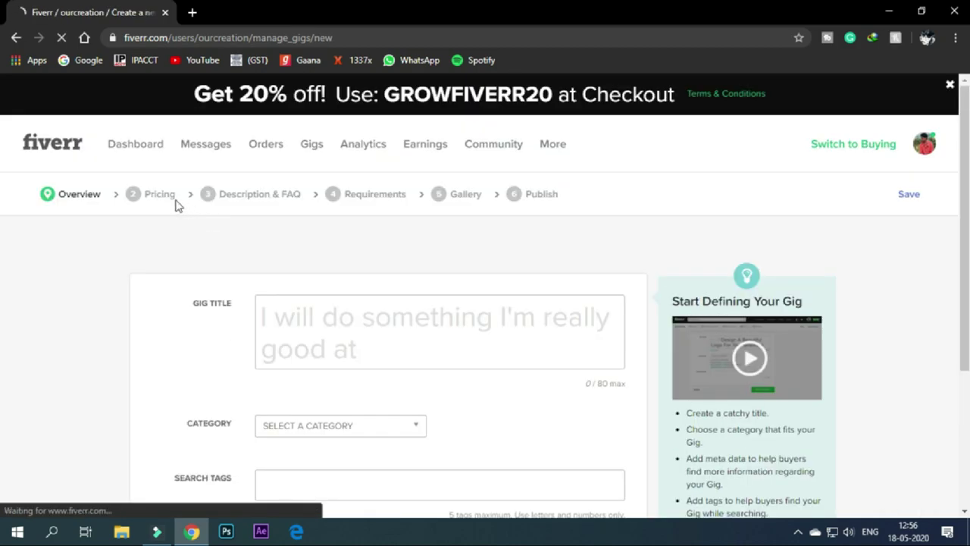
pyautogui.scroll(-3, 818, 310)
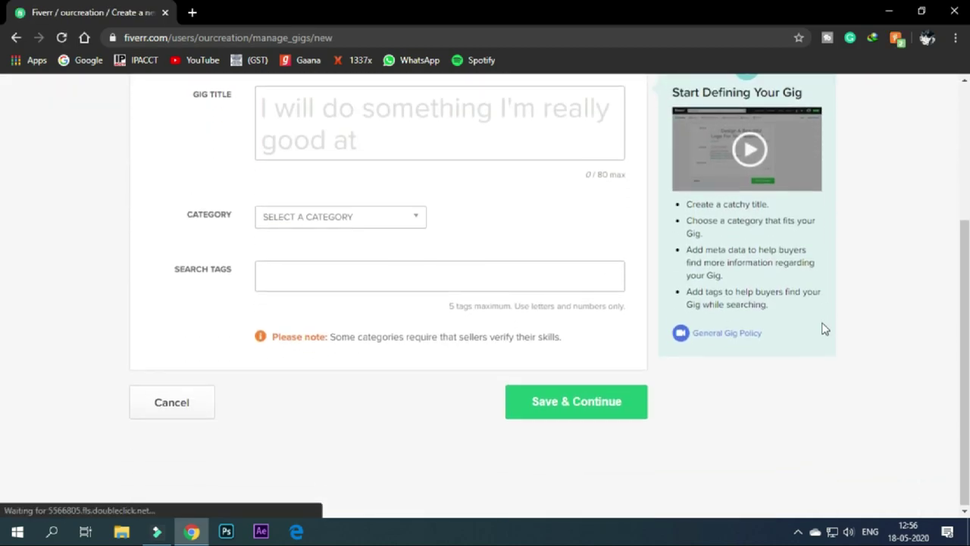
pyautogui.scroll(3, 779, 340)
# Step: Enter "create high quality intro video for you" as the gig title after the preset "I will"
pyautogui.click(199, 303)
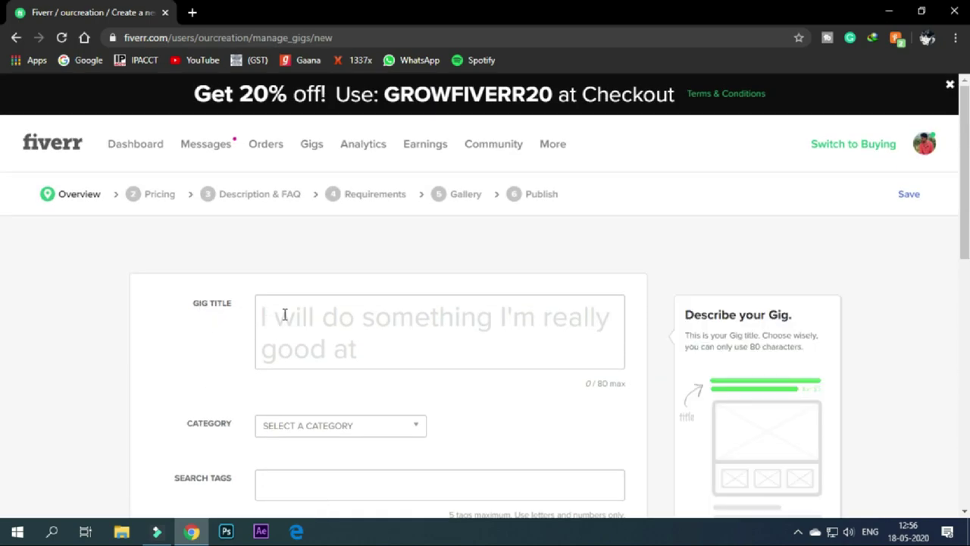
pyautogui.click(319, 318)
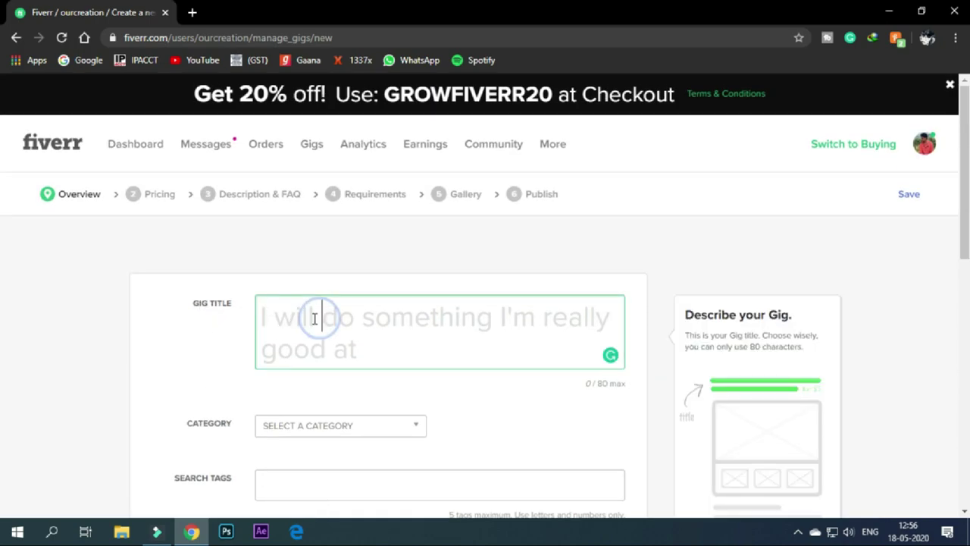
pyautogui.moveTo(311, 311); pyautogui.dragTo(221, 314)
pyautogui.click(328, 324)
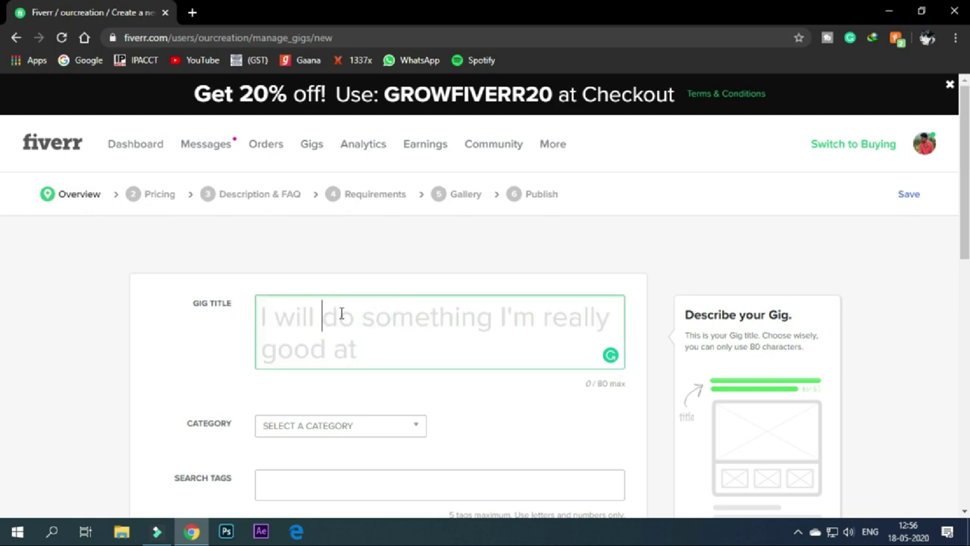
pyautogui.write('create')
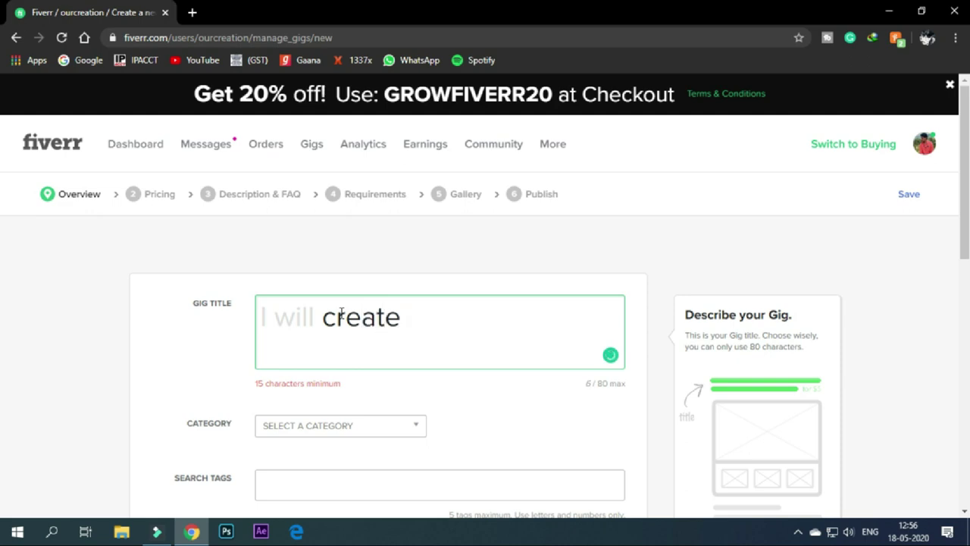
pyautogui.write(' high')
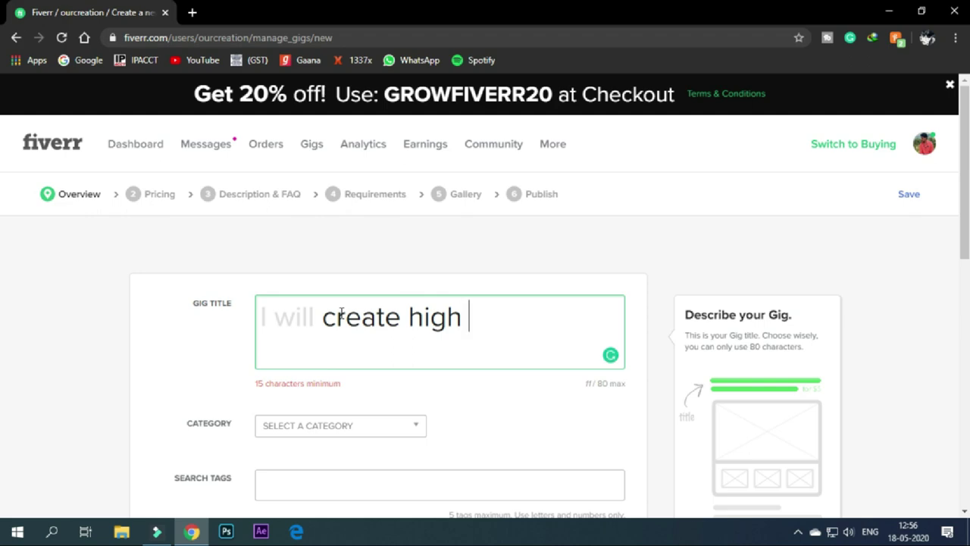
pyautogui.write(' quality')
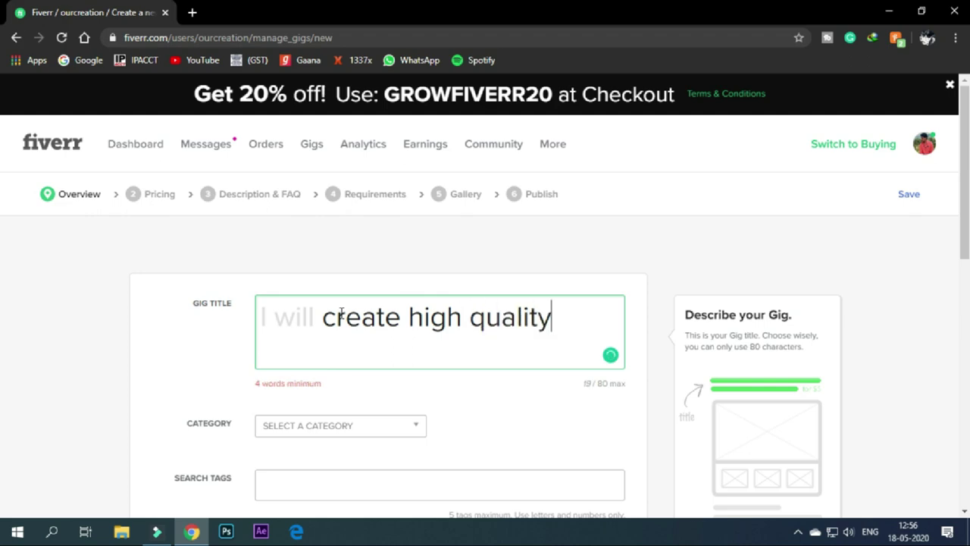
pyautogui.write(' intro')
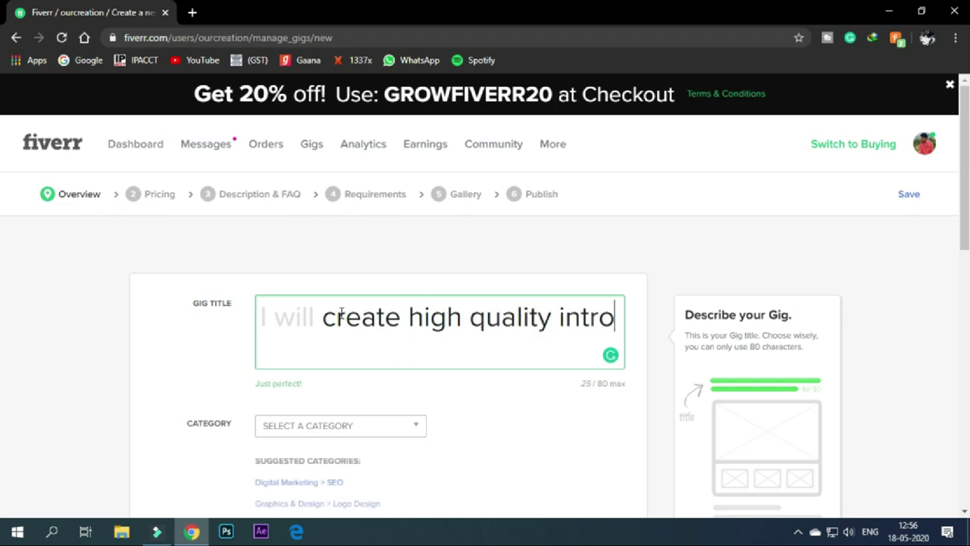
pyautogui.write(' video ')
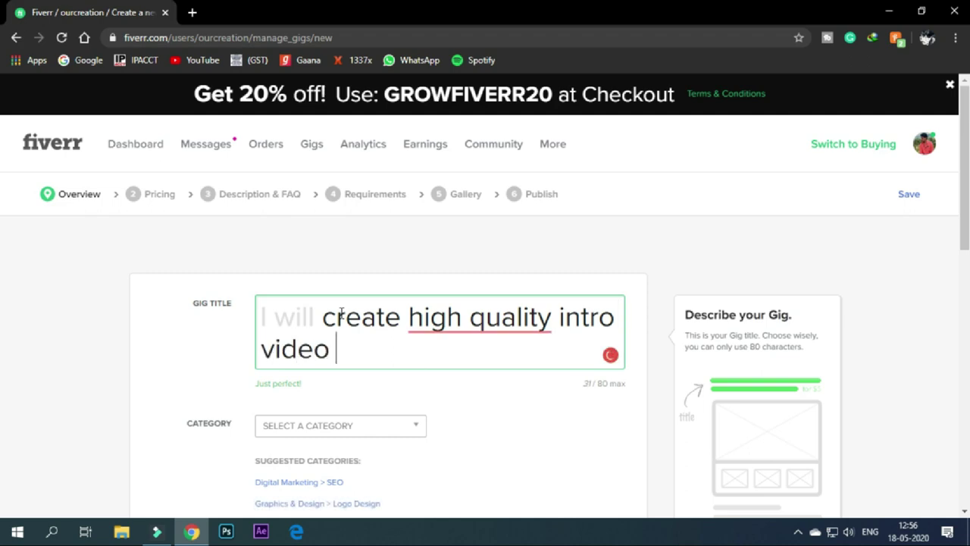
pyautogui.write('for yo')
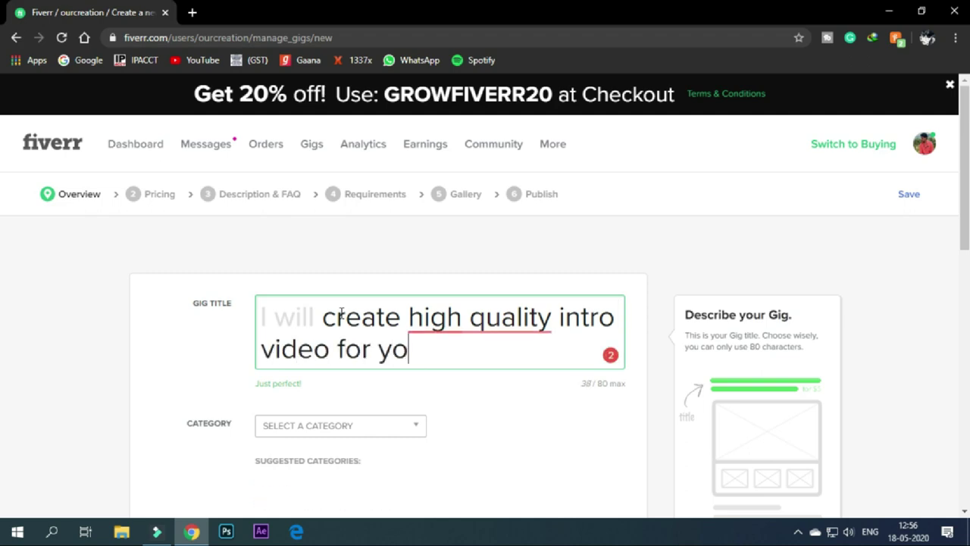
pyautogui.write('y')
pyautogui.press('BackSpace')
pyautogui.write('u')
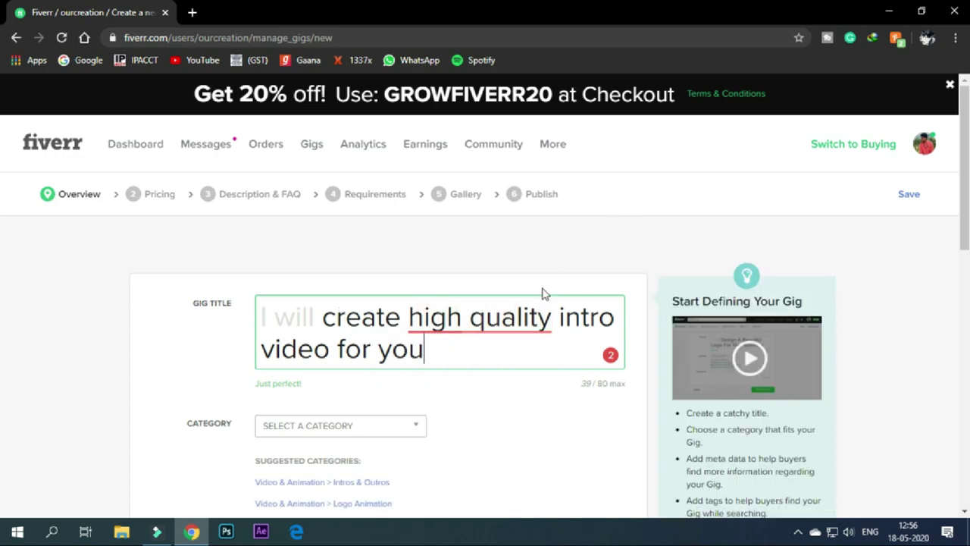
# Step: Accept the Grammarly corrections in the gig title so it reads "create a high-quality intro video for you"
pyautogui.click(500, 365)
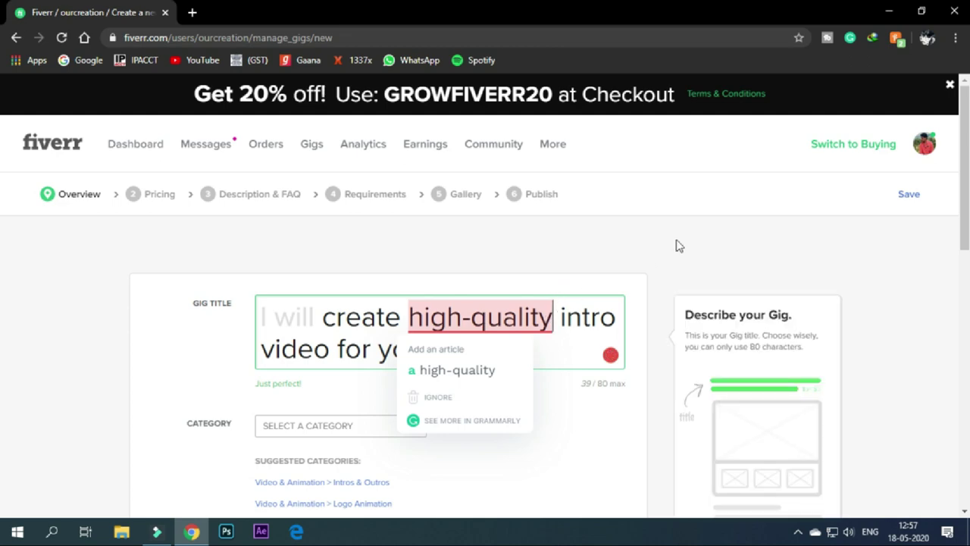
pyautogui.click(744, 186)
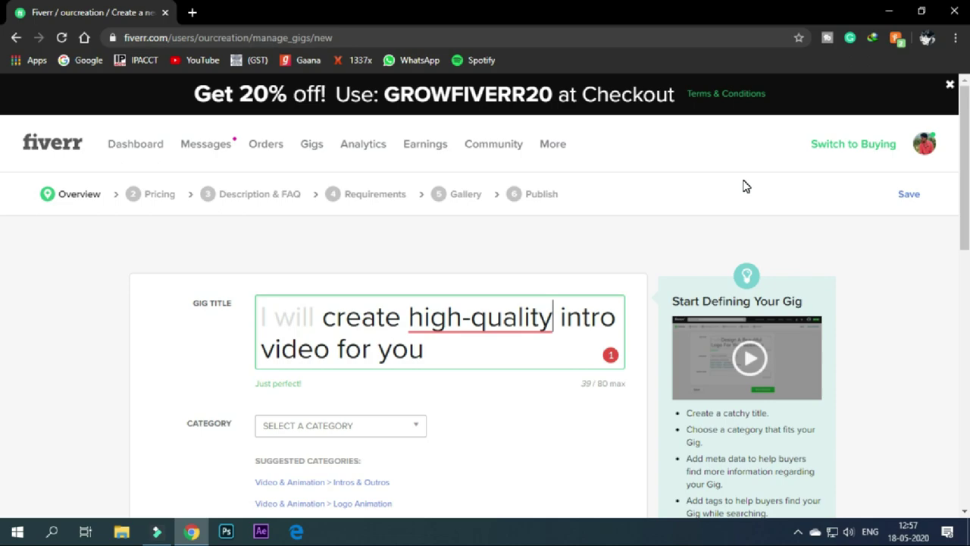
pyautogui.click(503, 308)
pyautogui.click(489, 369)
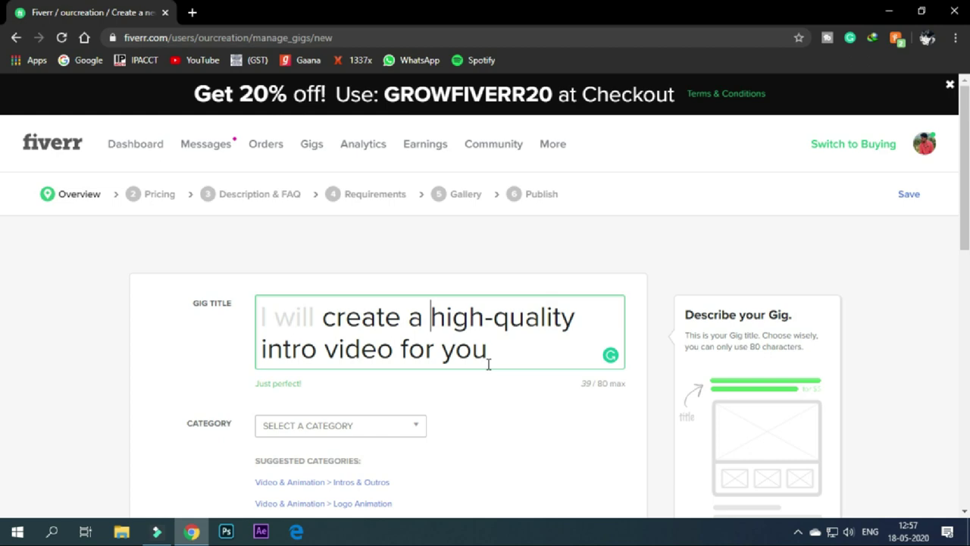
# Step: Set the gig's category to Video & Animation and its subcategory to Intros & Outros
pyautogui.scroll(-2, 485, 364)
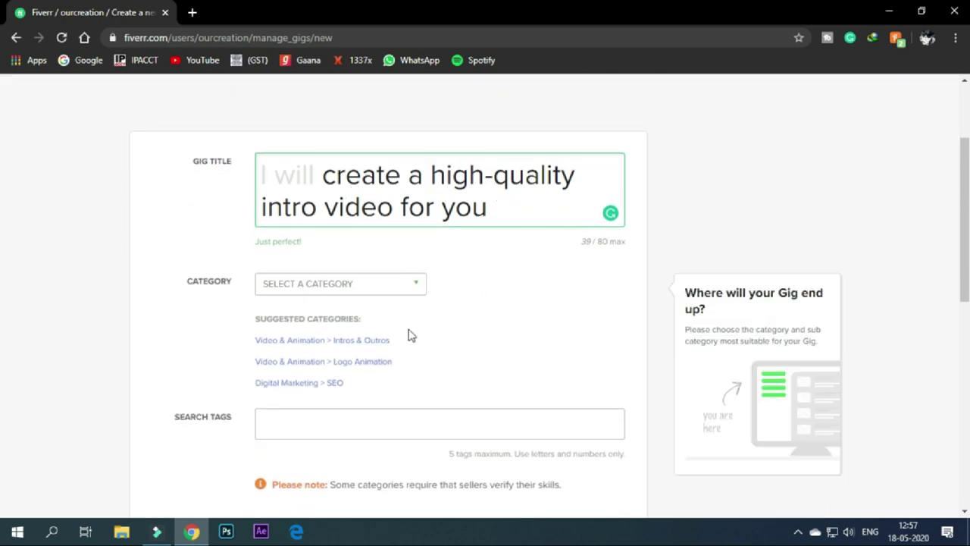
pyautogui.click(388, 293)
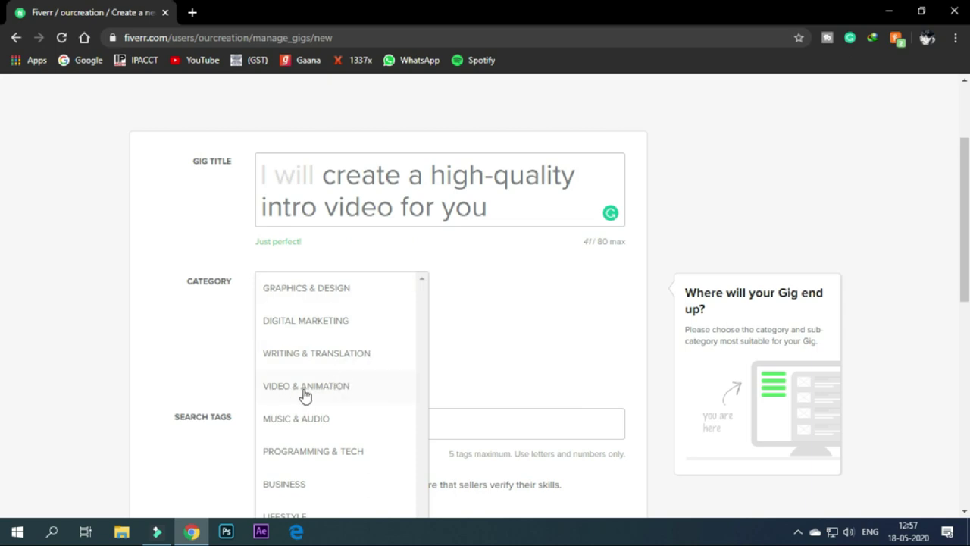
pyautogui.click(332, 387)
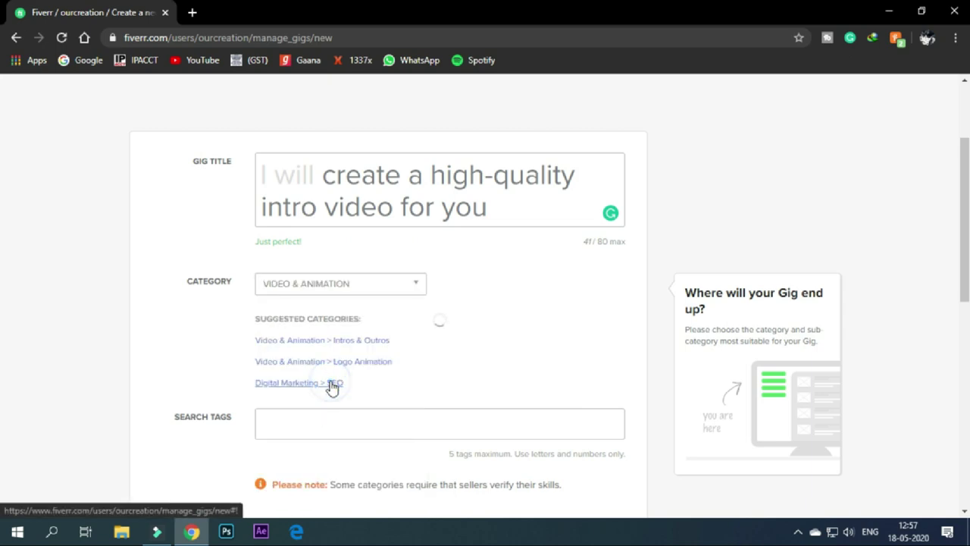
pyautogui.click(480, 291)
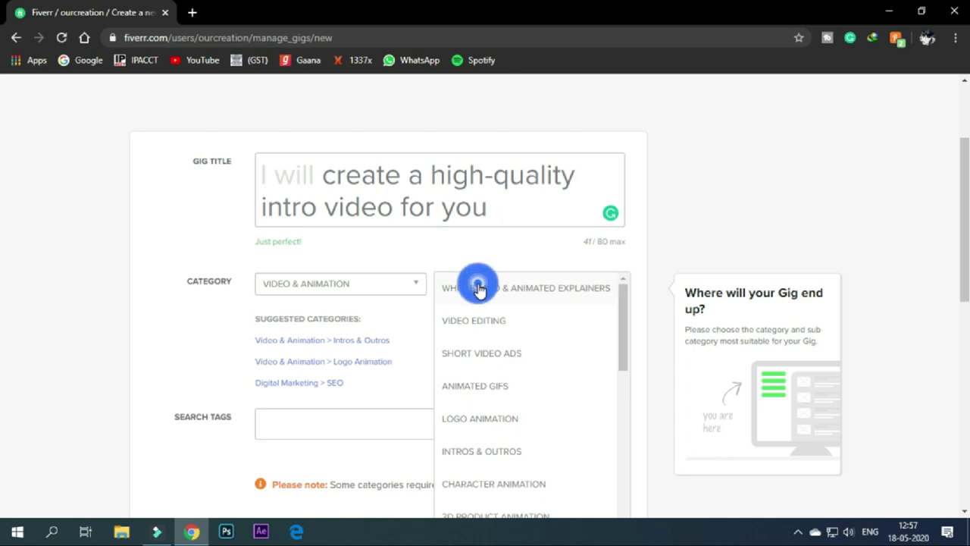
pyautogui.moveTo(624, 330)
pyautogui.mouseDown()
pyautogui.moveTo(624, 320)
pyautogui.moveTo(628, 342)
pyautogui.mouseUp()
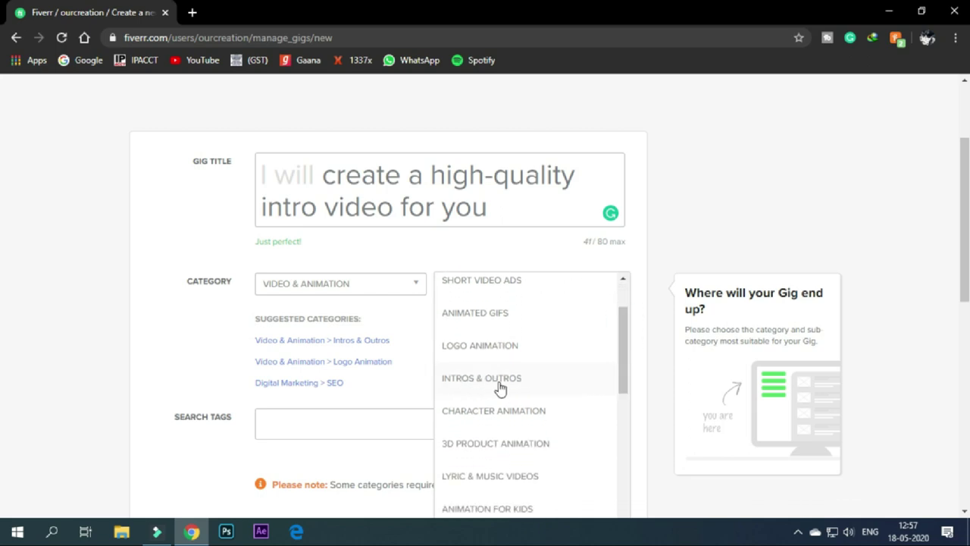
pyautogui.click(472, 376)
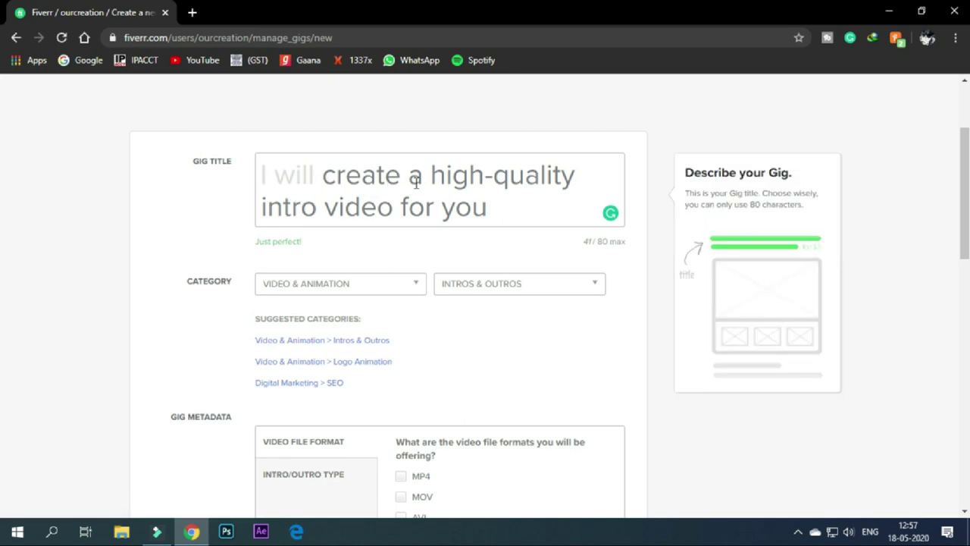
# Step: Extend the gig title to read "create a high-quality intro as well as outro video for you", accepting the spelling correction for "as well as"
pyautogui.click(319, 209)
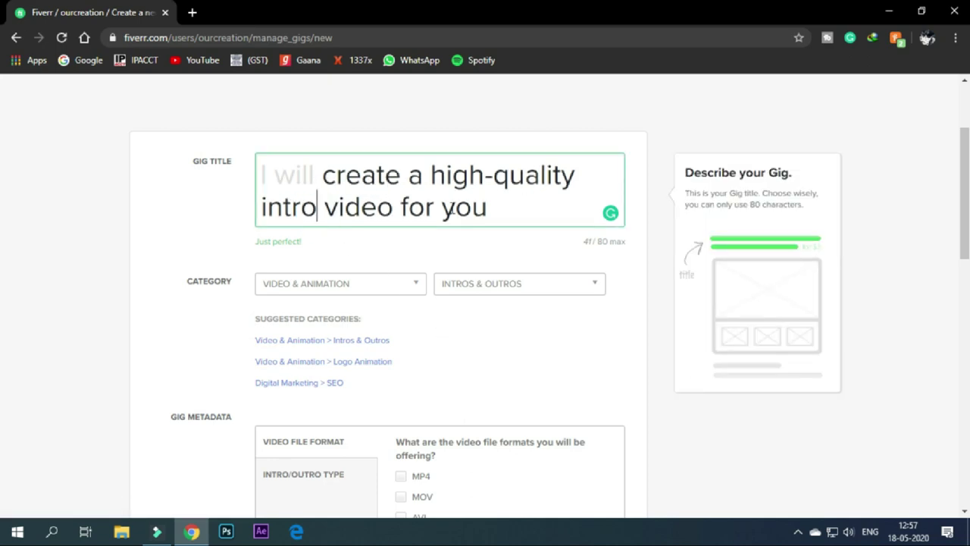
pyautogui.write('a ')
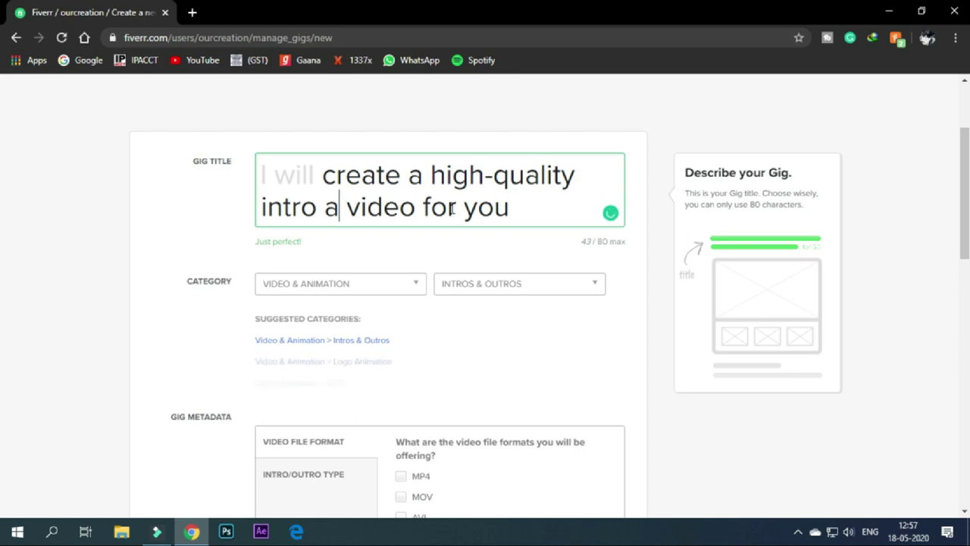
pyautogui.write('swellas')
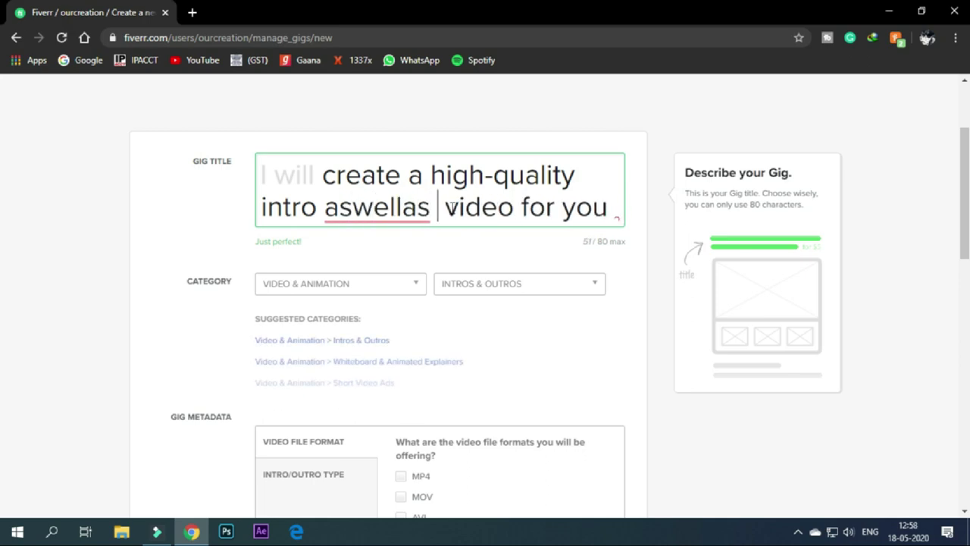
pyautogui.moveTo(384, 197)
pyautogui.click(401, 245)
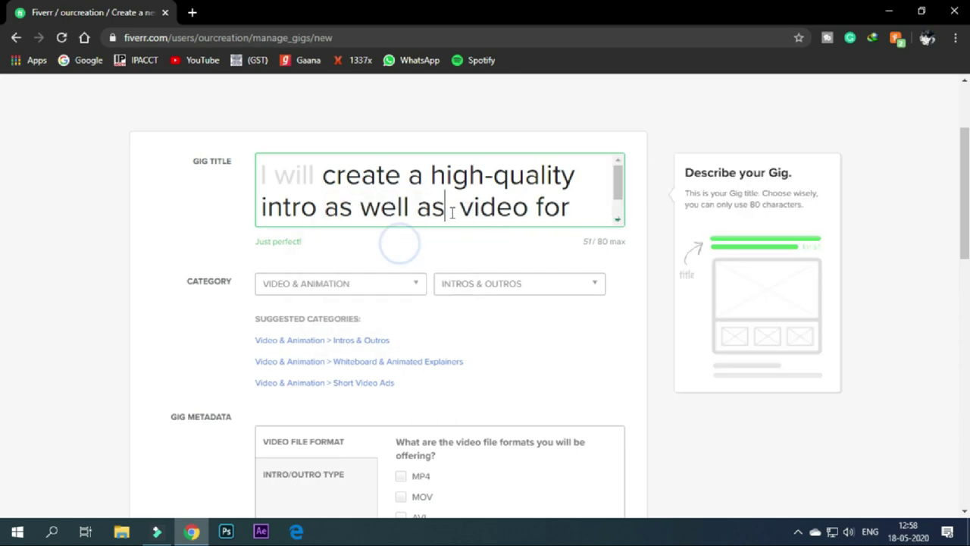
pyautogui.write('outro')
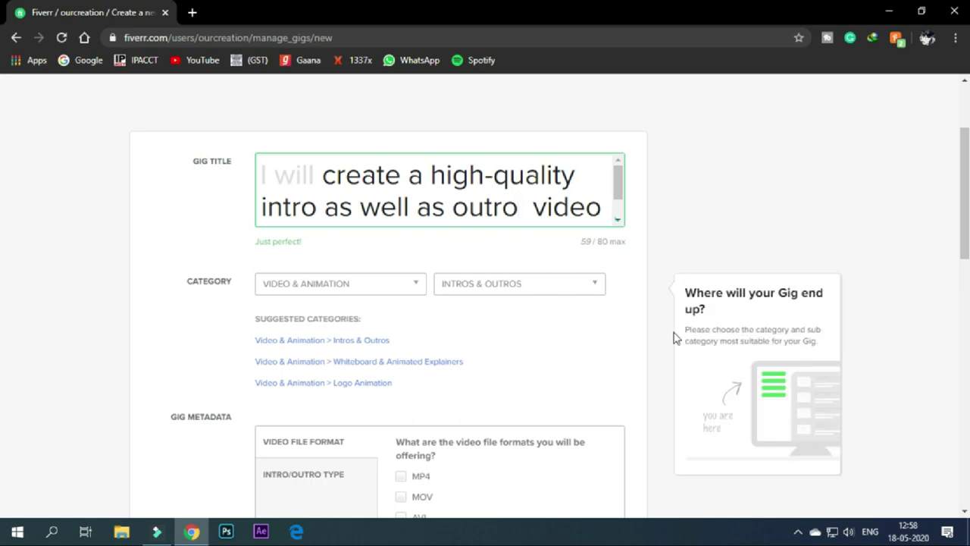
pyautogui.scroll(-1, 579, 197)
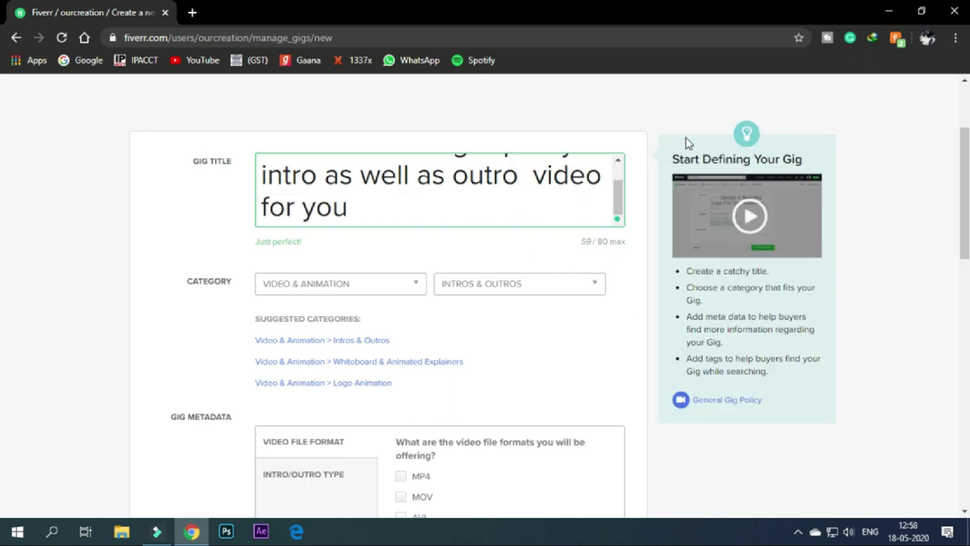
pyautogui.click(684, 134)
pyautogui.click(680, 91)
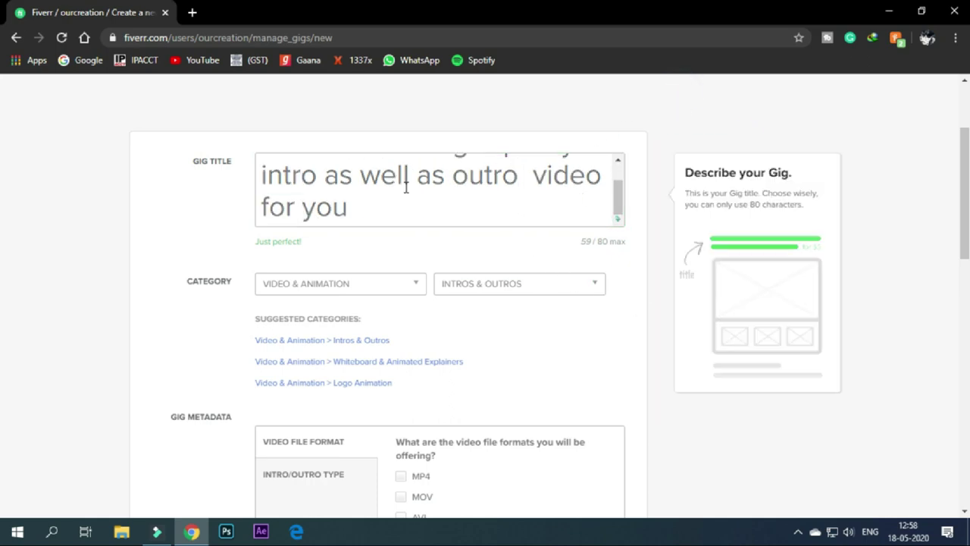
# Step: Select all listed video file formats in the gig metadata: MP4, MOV, AVI, FLV, M4V, MPG, SWF and WMV
pyautogui.scroll(-1, 439, 217)
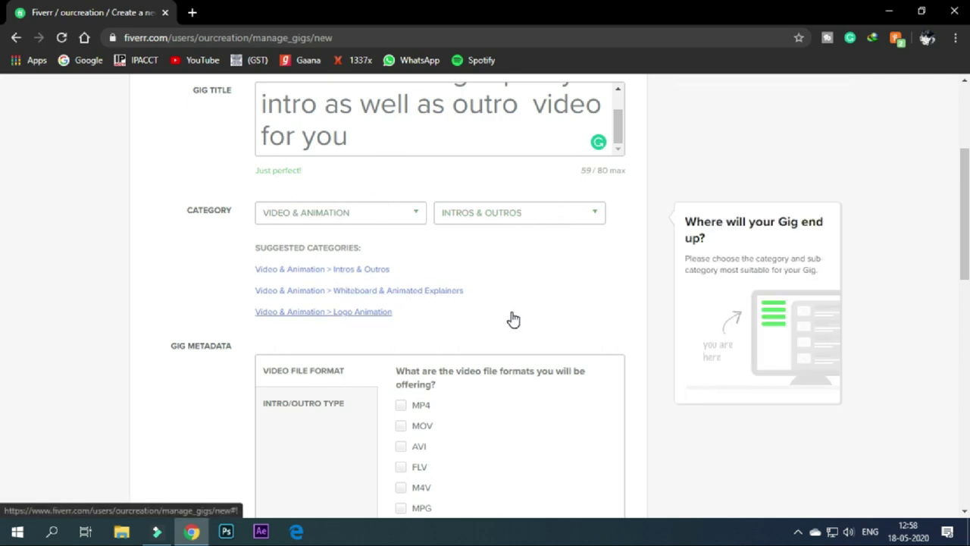
pyautogui.scroll(-1, 511, 325)
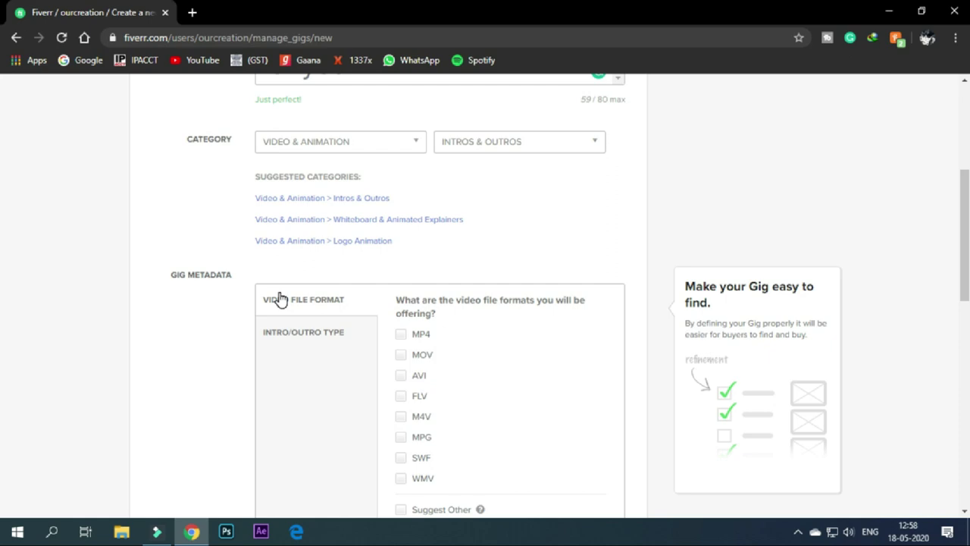
pyautogui.scroll(-1, 280, 297)
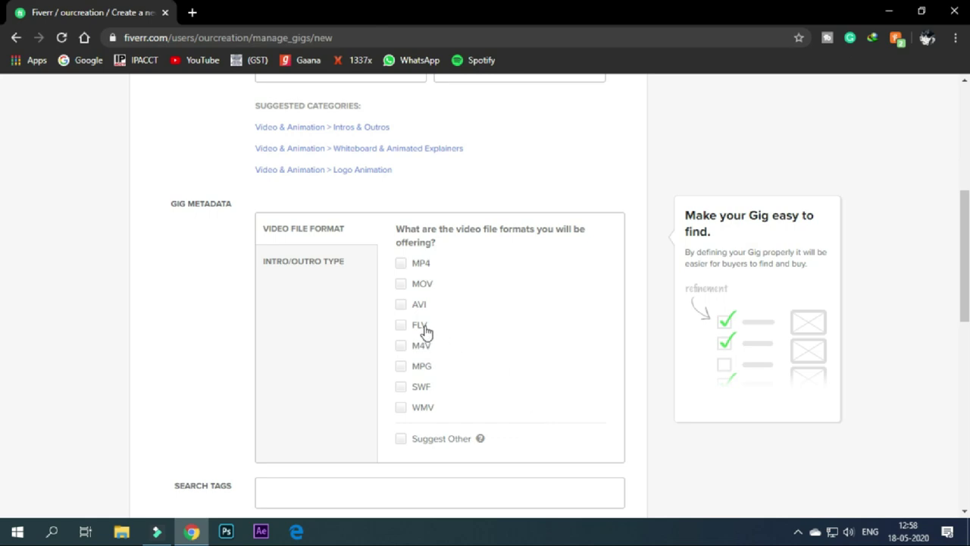
pyautogui.click(401, 263)
pyautogui.click(400, 284)
pyautogui.click(401, 305)
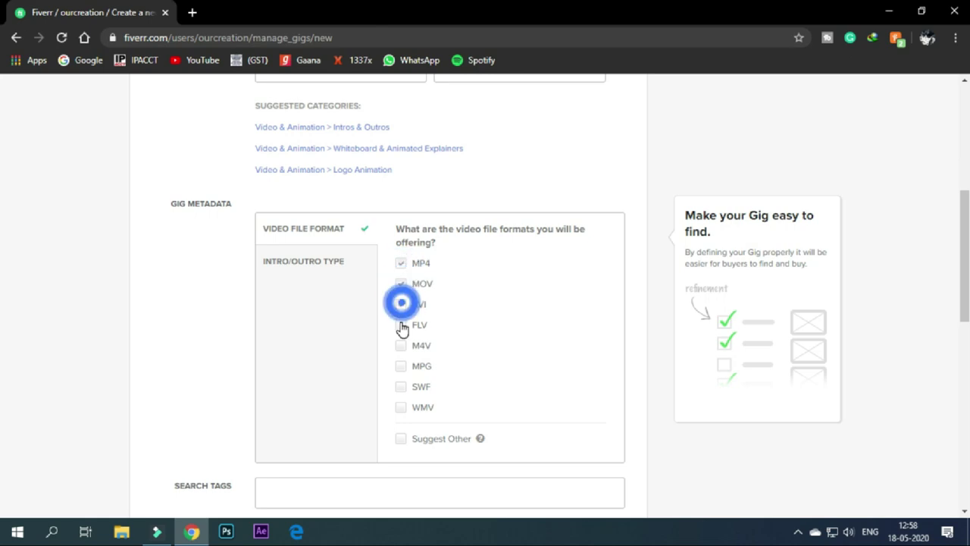
pyautogui.click(401, 324)
pyautogui.click(401, 344)
pyautogui.click(400, 366)
pyautogui.click(400, 386)
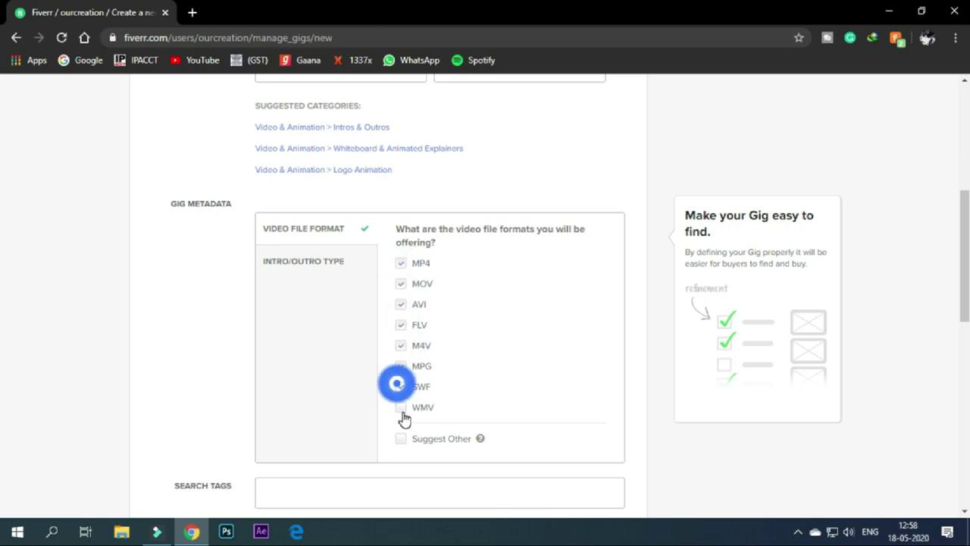
pyautogui.click(401, 406)
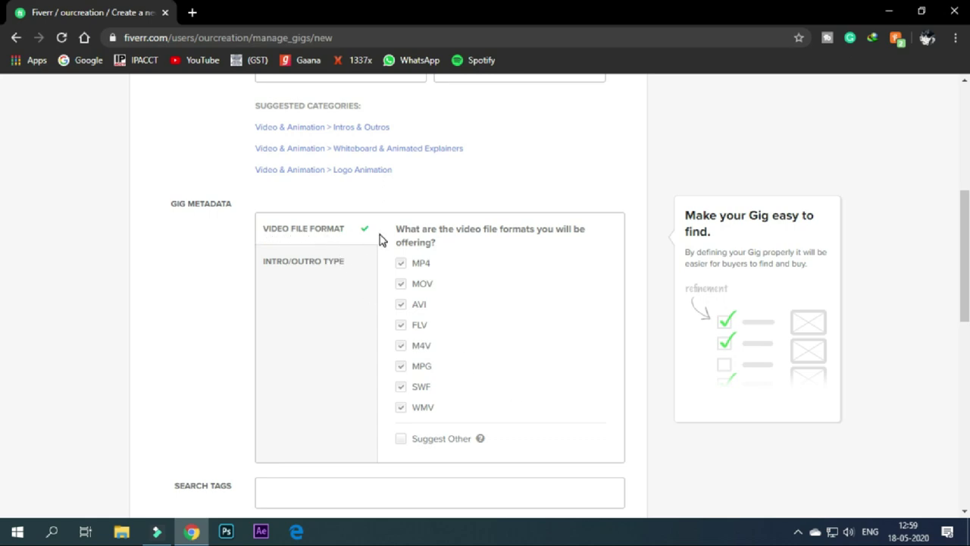
# Step: Show the Intro/Outro Type metadata options and add the search tags "video maker" and "intro video"
pyautogui.click(301, 264)
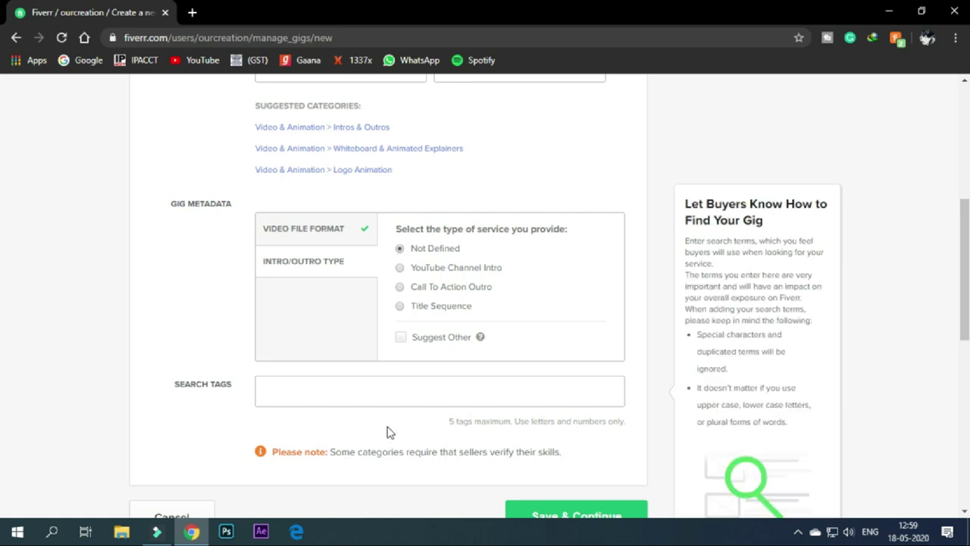
pyautogui.click(385, 393)
pyautogui.scroll(-1, 385, 393)
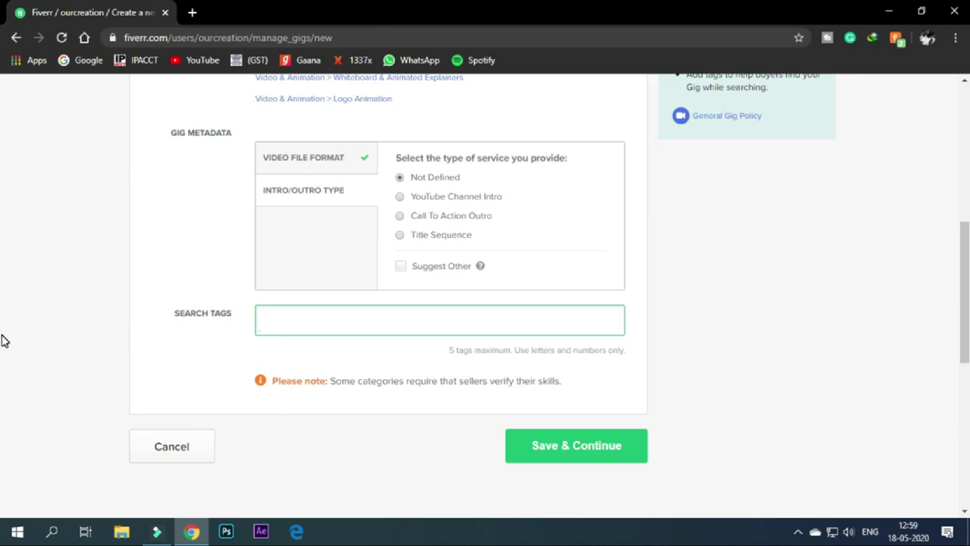
pyautogui.write('deo maker')
pyautogui.press('Return')
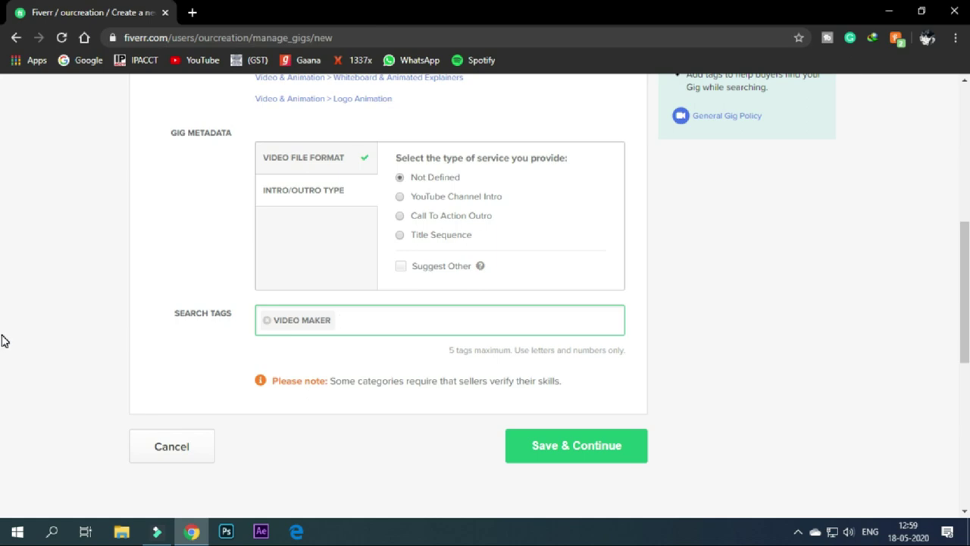
pyautogui.write('intro')
pyautogui.write('deo')
pyautogui.press('Return')
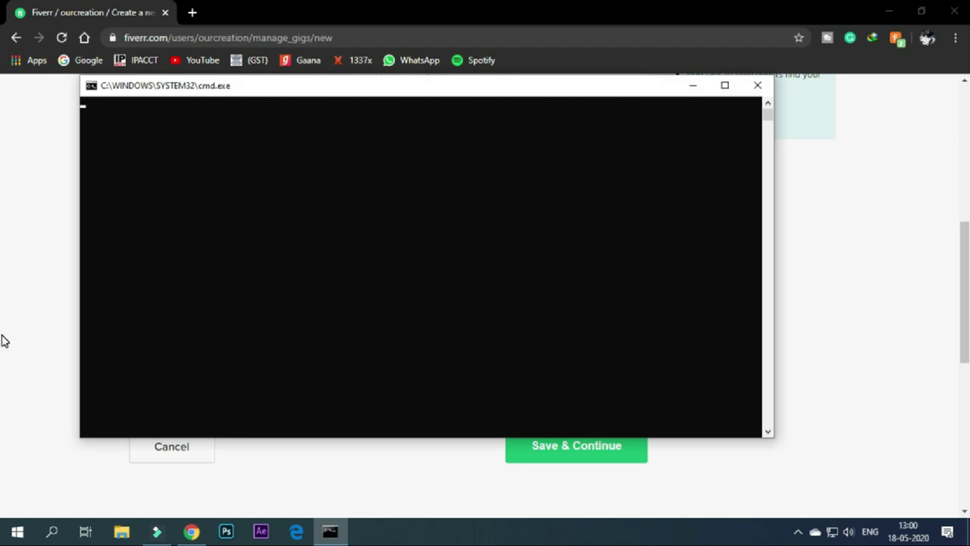
# Step: Close the command prompt window and add the search tags "outro video", "hd video" and "animated video"
pyautogui.click(757, 84)
pyautogui.write('ou')
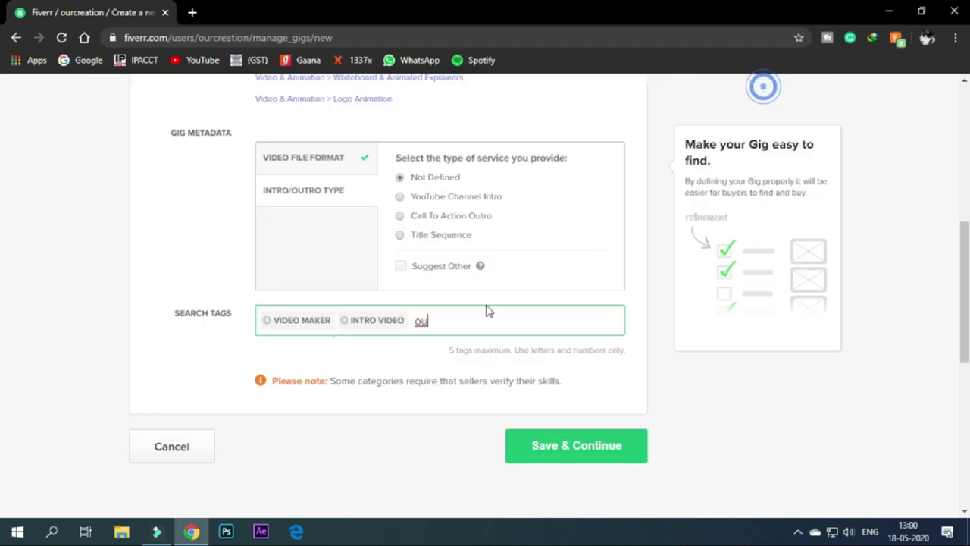
pyautogui.write('tr')
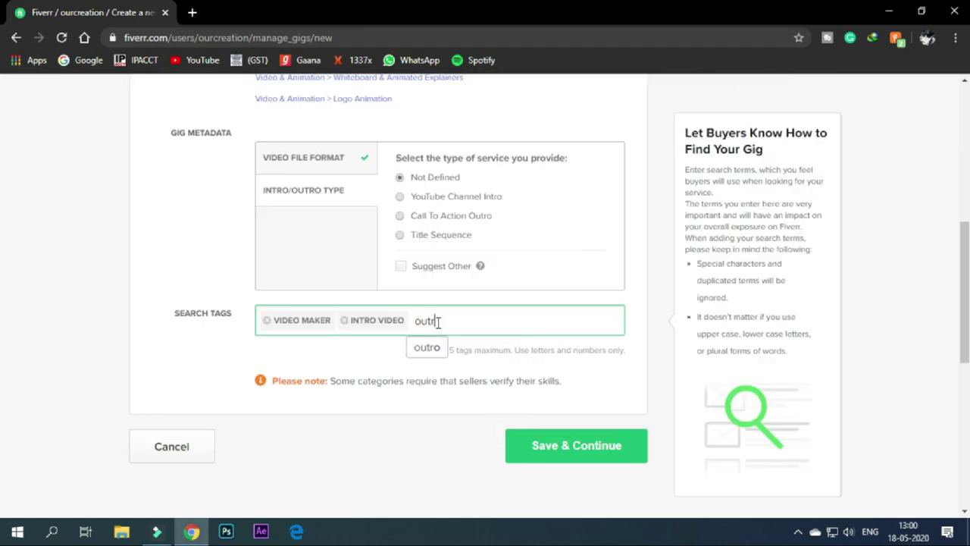
pyautogui.write('o video')
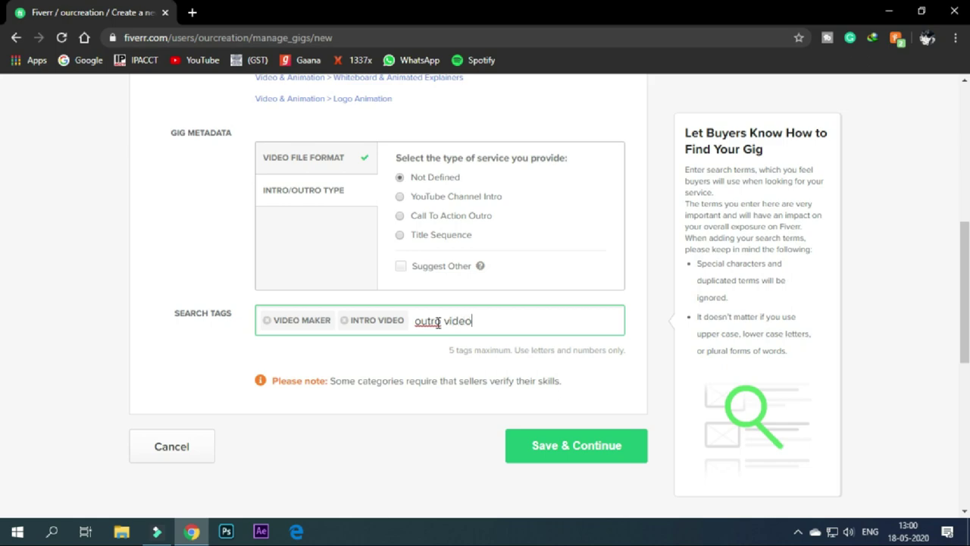
pyautogui.press('Return')
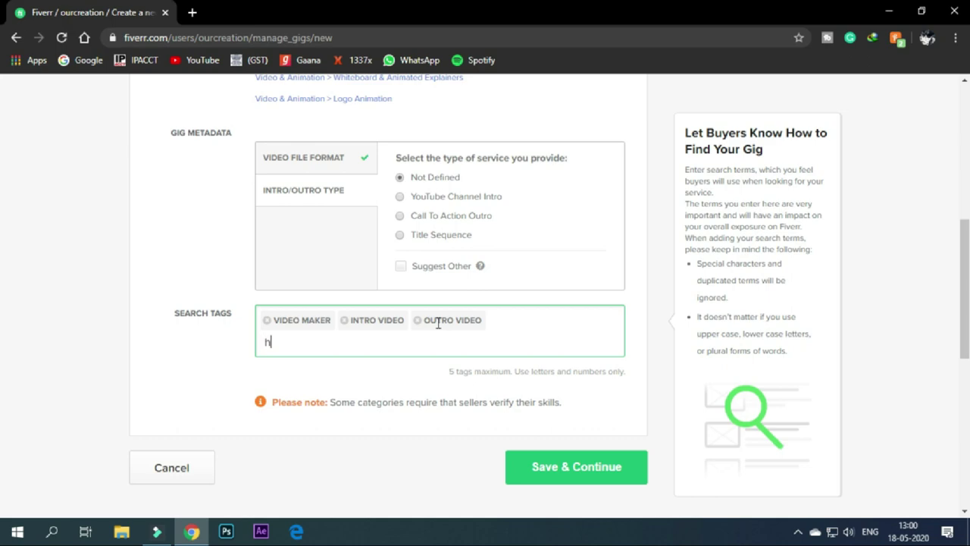
pyautogui.write('hd video')
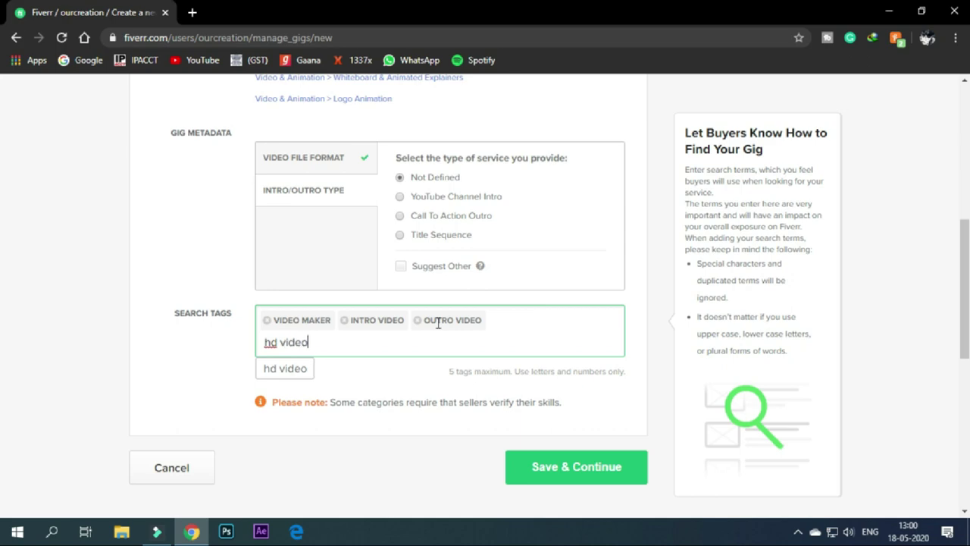
pyautogui.press('Return')
pyautogui.write('an')
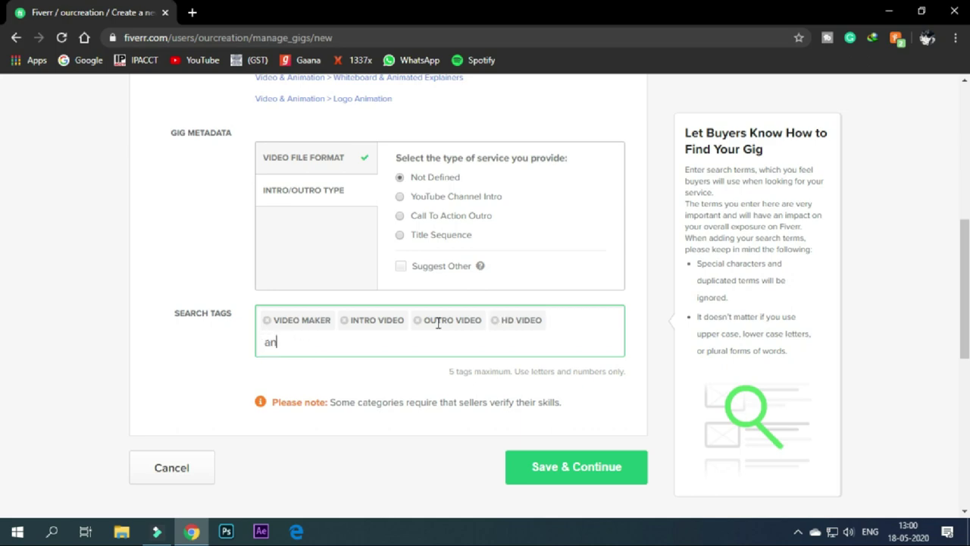
pyautogui.write('imated ')
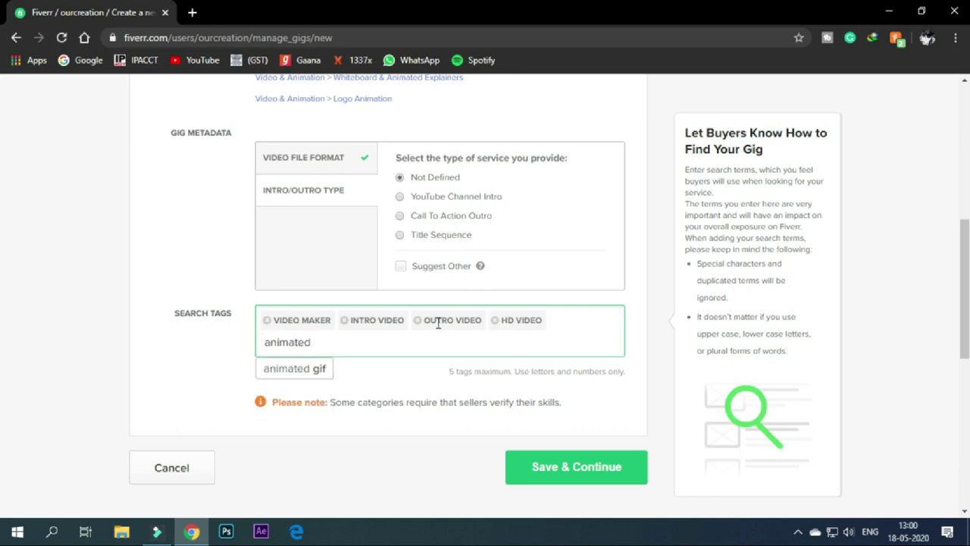
pyautogui.write('video')
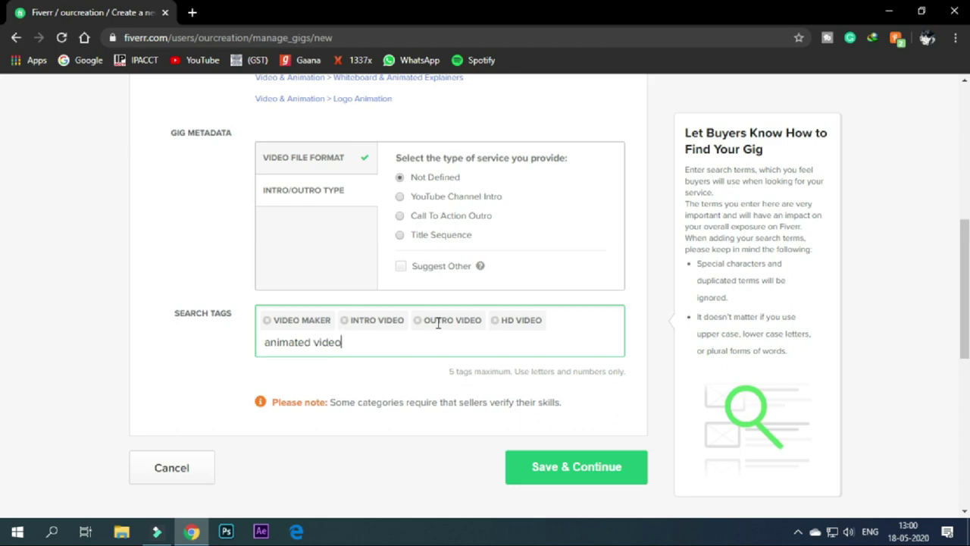
pyautogui.press('Return')
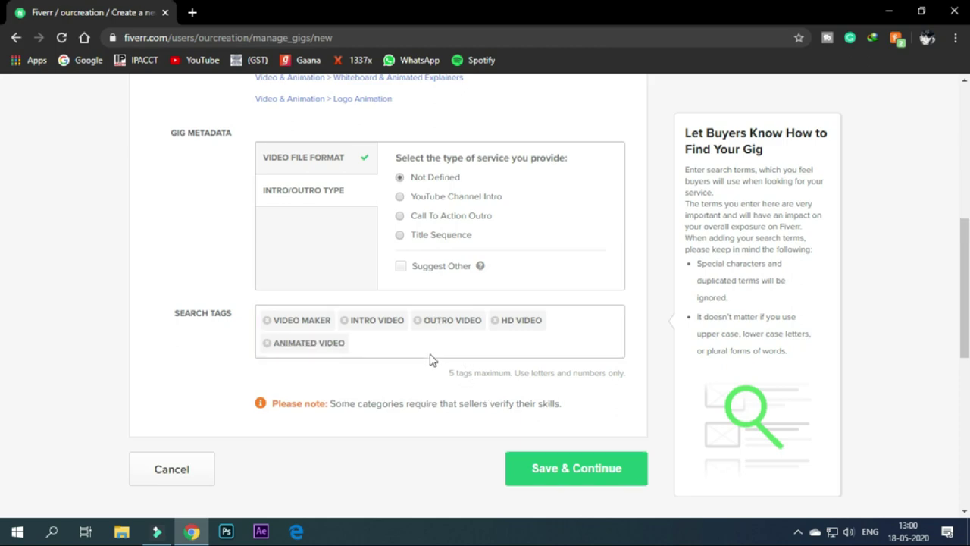
pyautogui.click(426, 344)
# Step: Try to save the gig overview, and replace the hyphen in the title's "high-quality" with a space
pyautogui.click(543, 470)
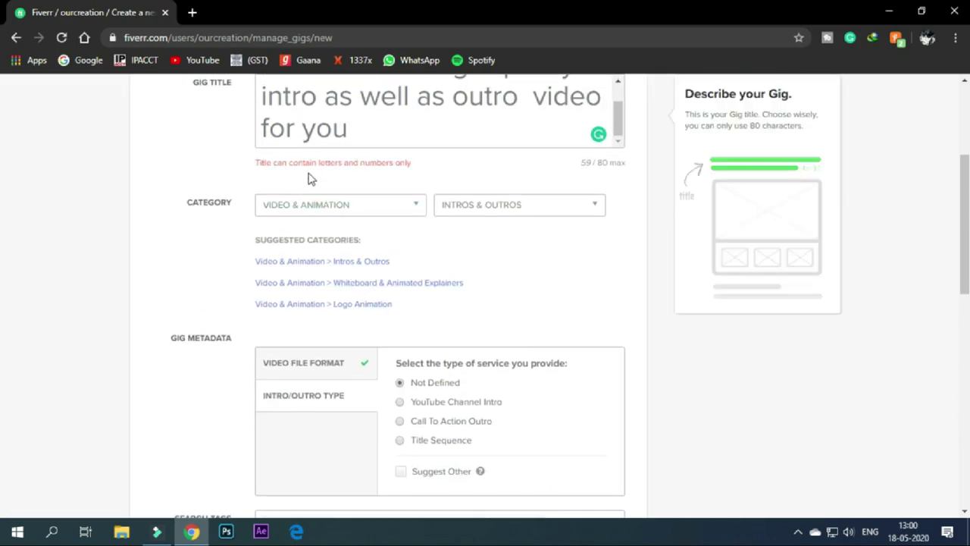
pyautogui.scroll(1, 345, 181)
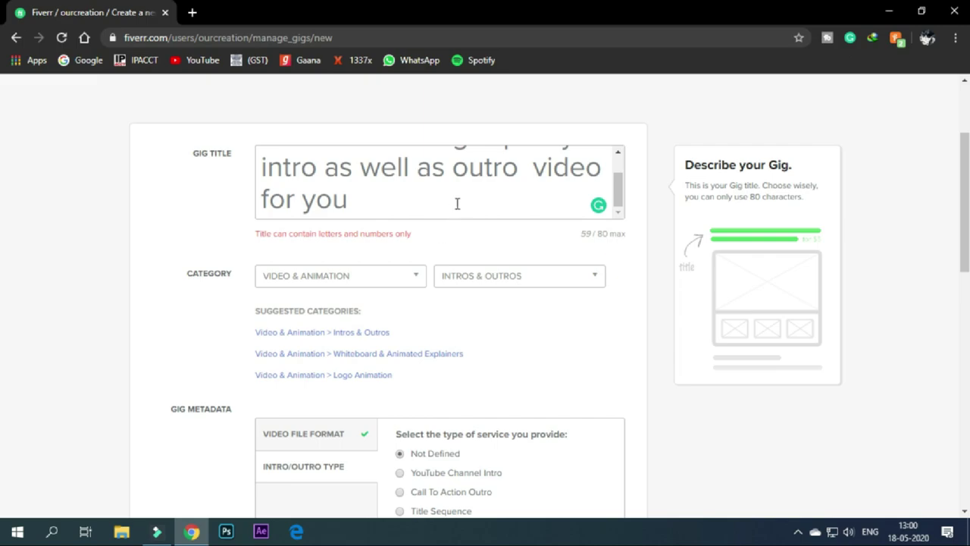
pyautogui.scroll(3, 457, 204)
pyautogui.click(498, 240)
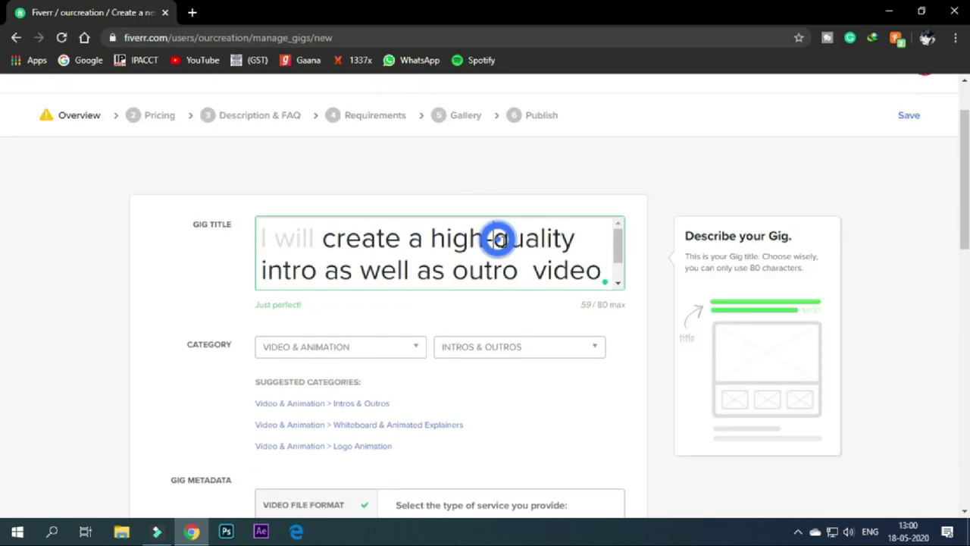
pyautogui.press('BackSpace')
# Step: Save the gig overview and continue to the Pricing stage
pyautogui.scroll(-15, 518, 275)
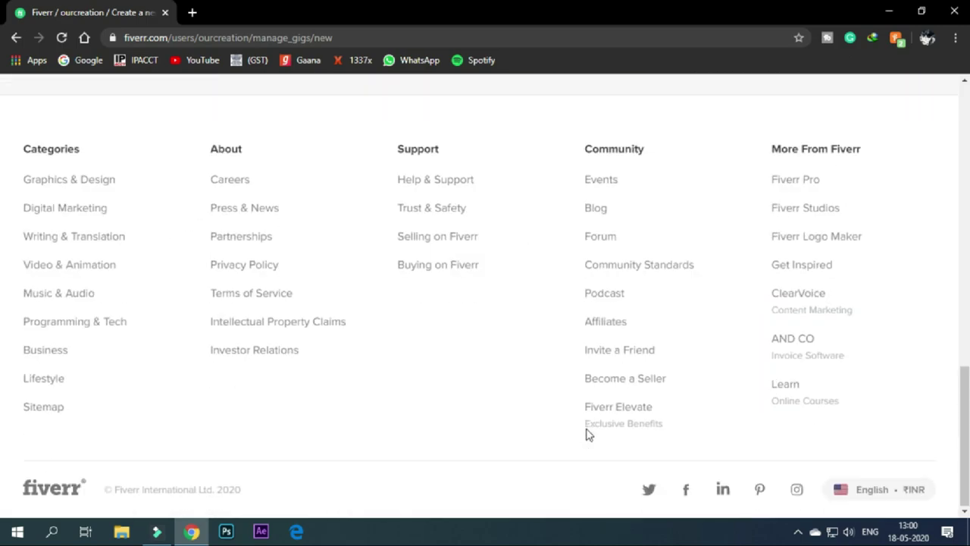
pyautogui.scroll(2, 602, 186)
pyautogui.click(599, 145)
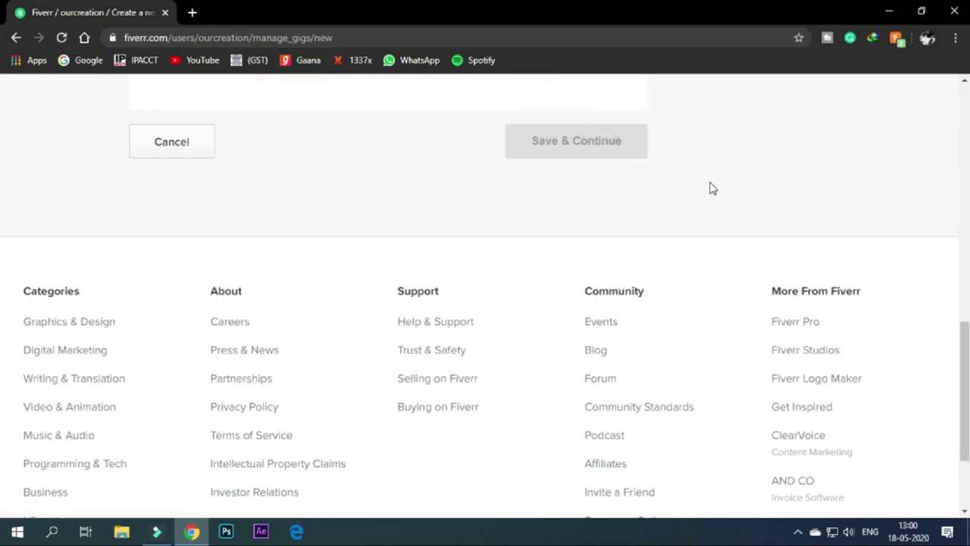
pyautogui.scroll(15, 712, 255)
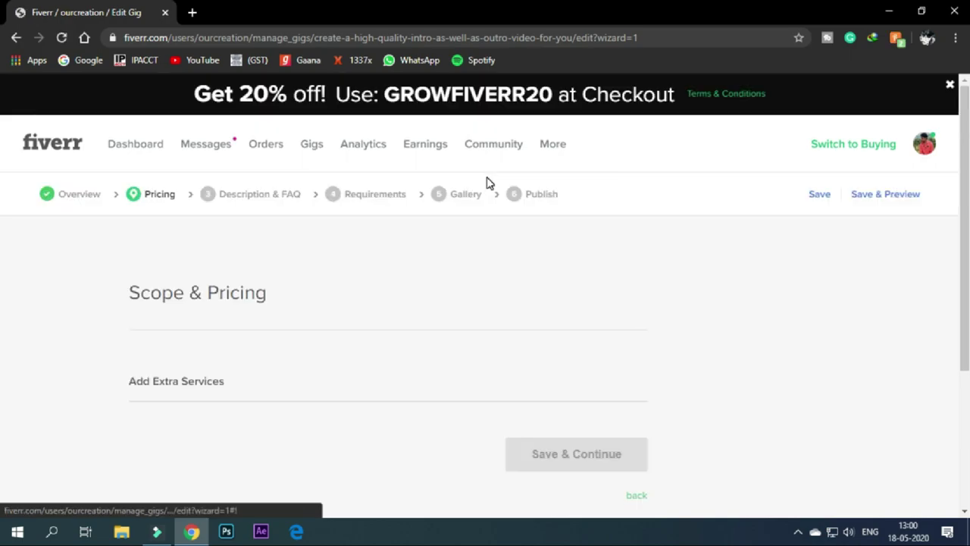
# Step: Look over the Scope & Pricing packages and enable the 3 Packages option
pyautogui.scroll(-3, 290, 252)
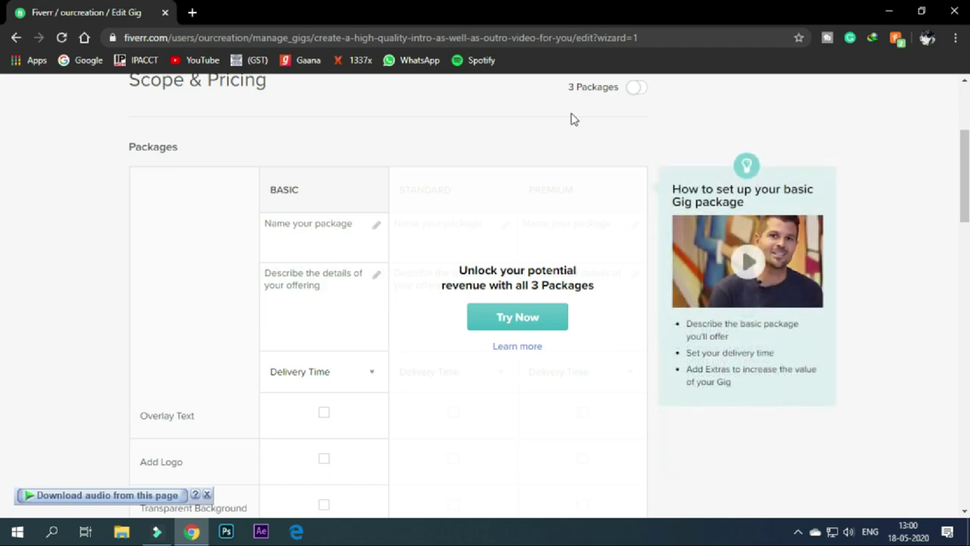
pyautogui.scroll(2, 324, 169)
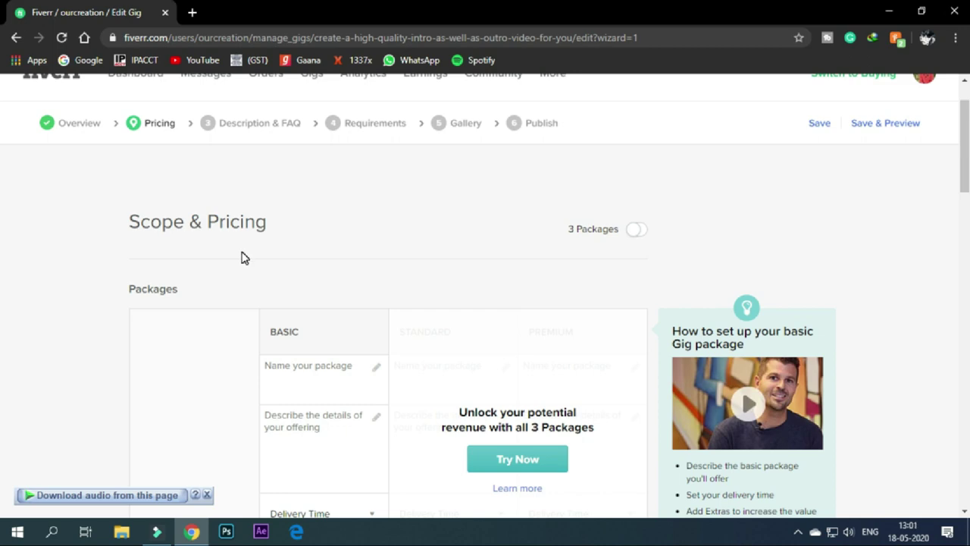
pyautogui.click(643, 234)
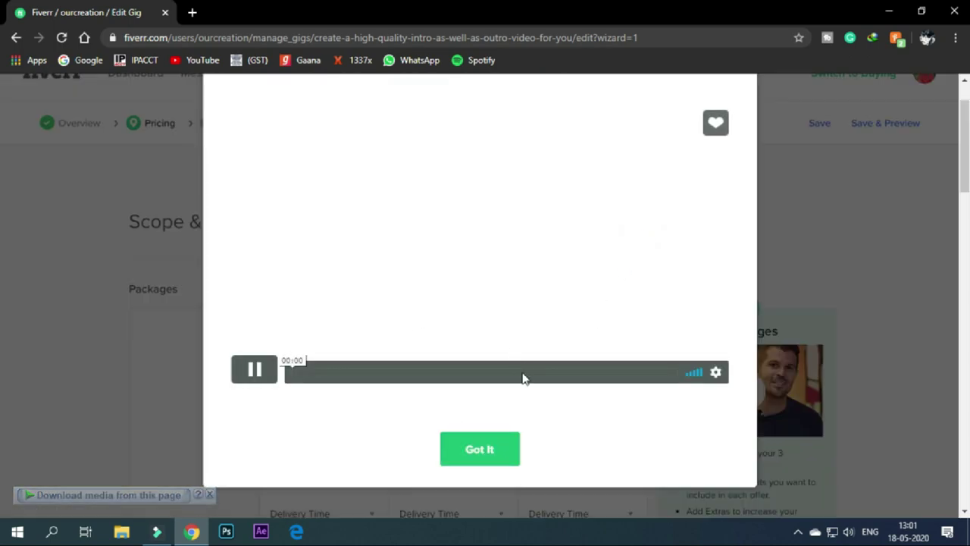
# Step: Dismiss the tutorial video and the media download bar, and name the Basic package "Silver"
pyautogui.click(480, 449)
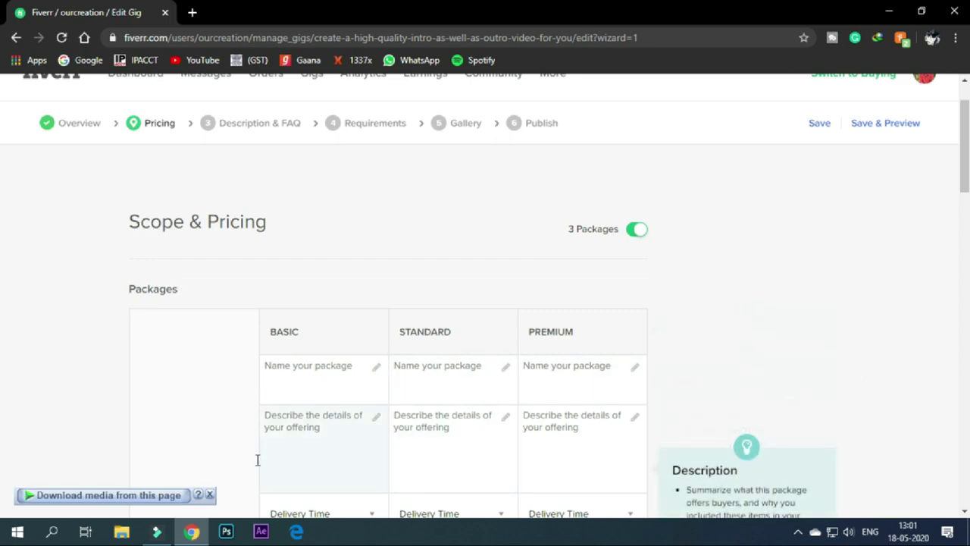
pyautogui.click(208, 495)
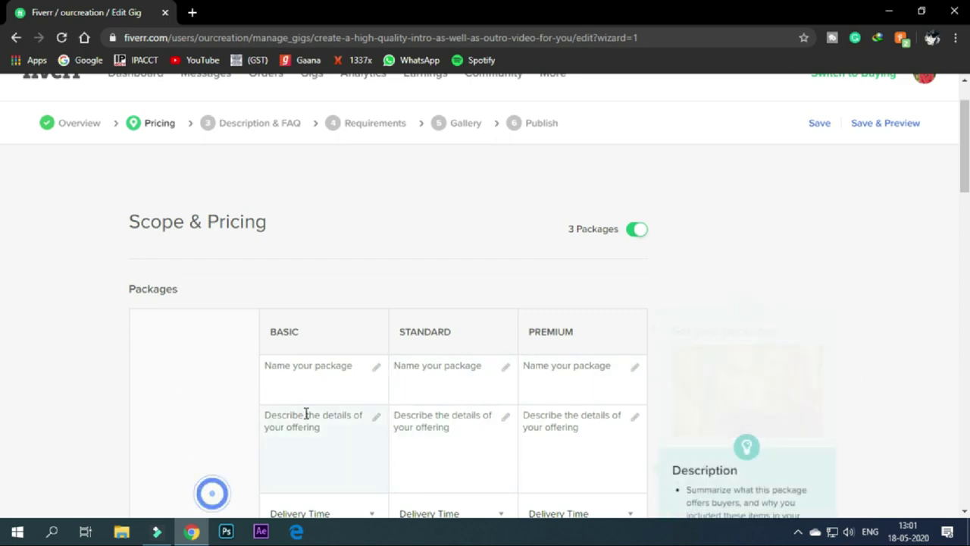
pyautogui.scroll(-1, 319, 379)
pyautogui.click(330, 297)
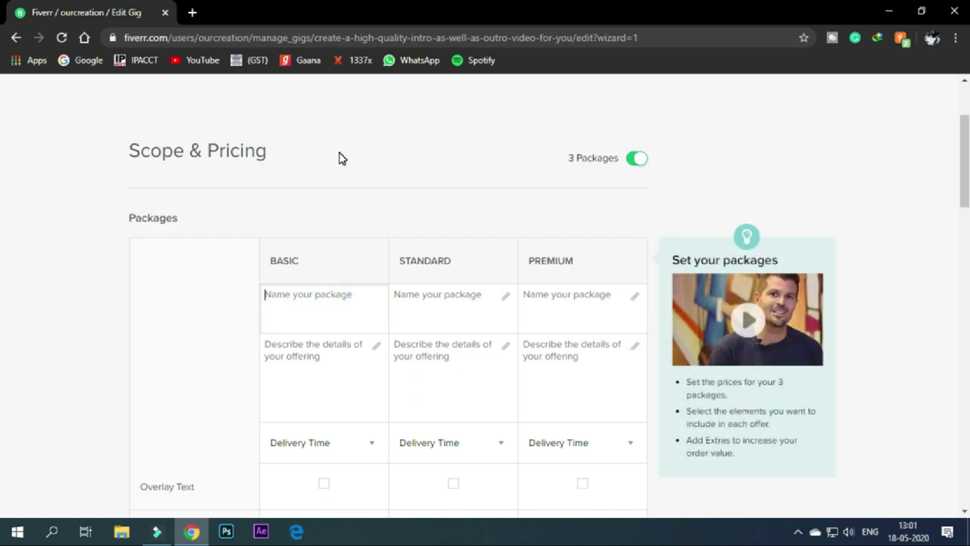
pyautogui.write('Silver')
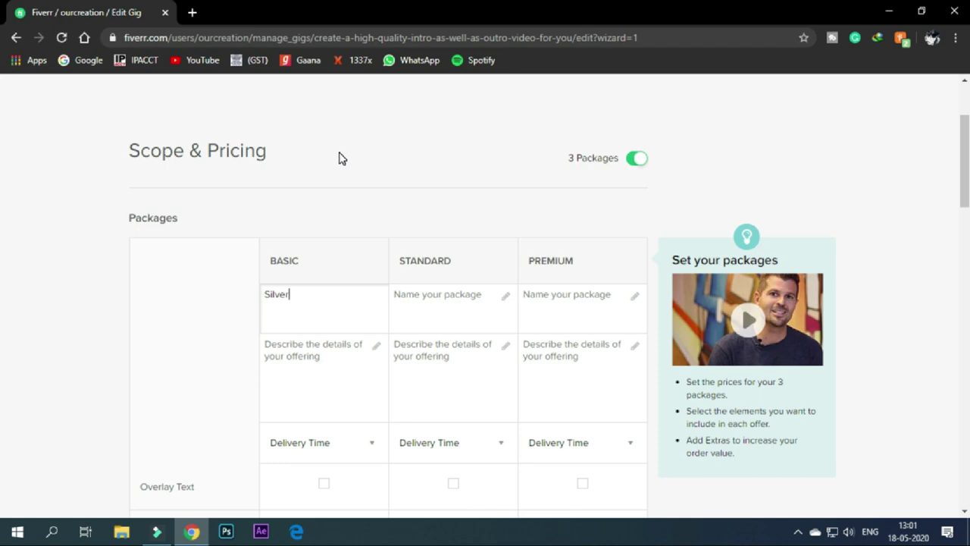
pyautogui.press('Tab')
# Step: Describe the Basic package as "I will make 1 Video for you" and set its delivery time to 4 days
pyautogui.click(292, 356)
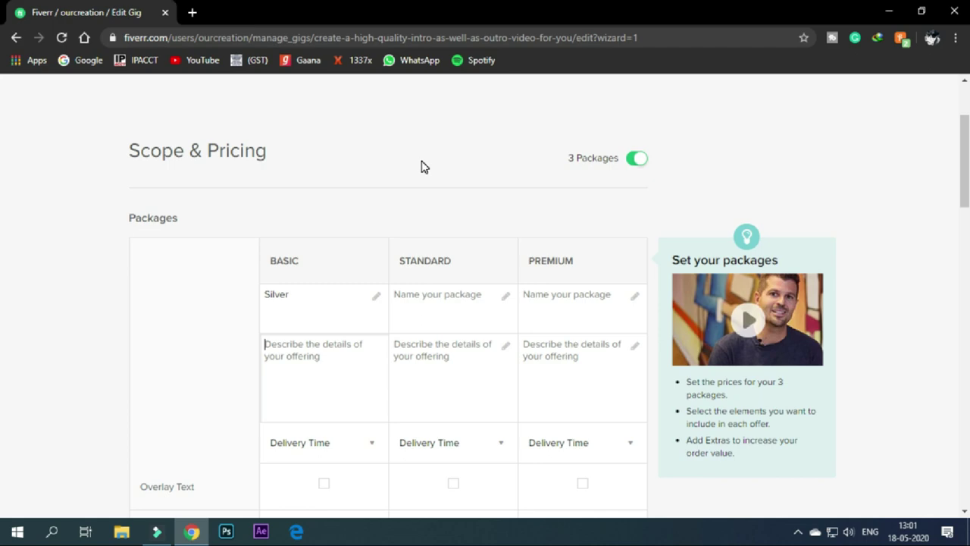
pyautogui.write('I will')
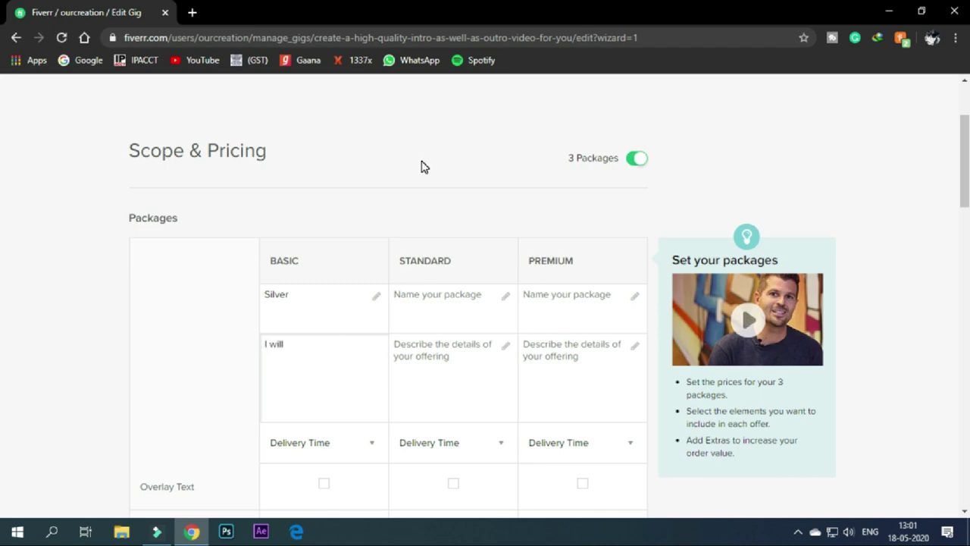
pyautogui.write(' make 1 Video for you')
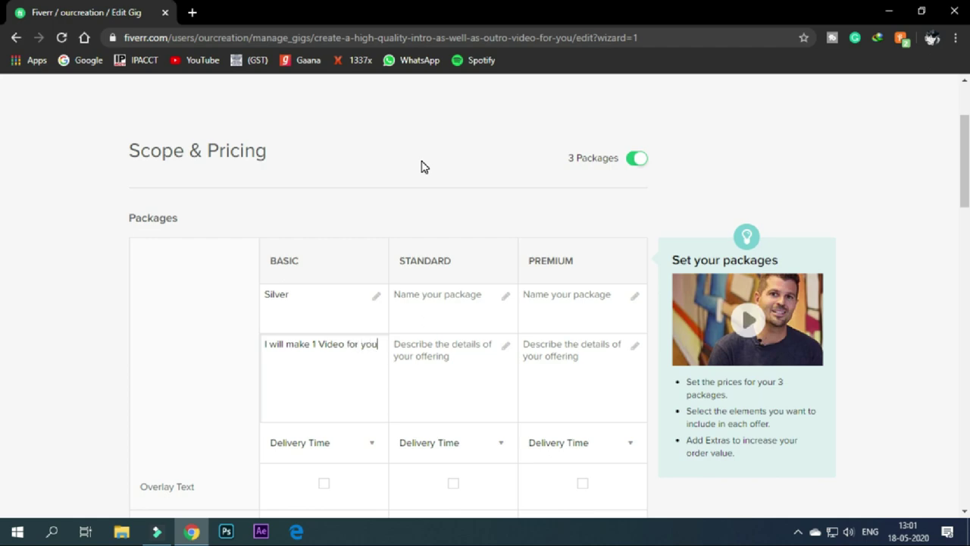
pyautogui.scroll(-3, 423, 167)
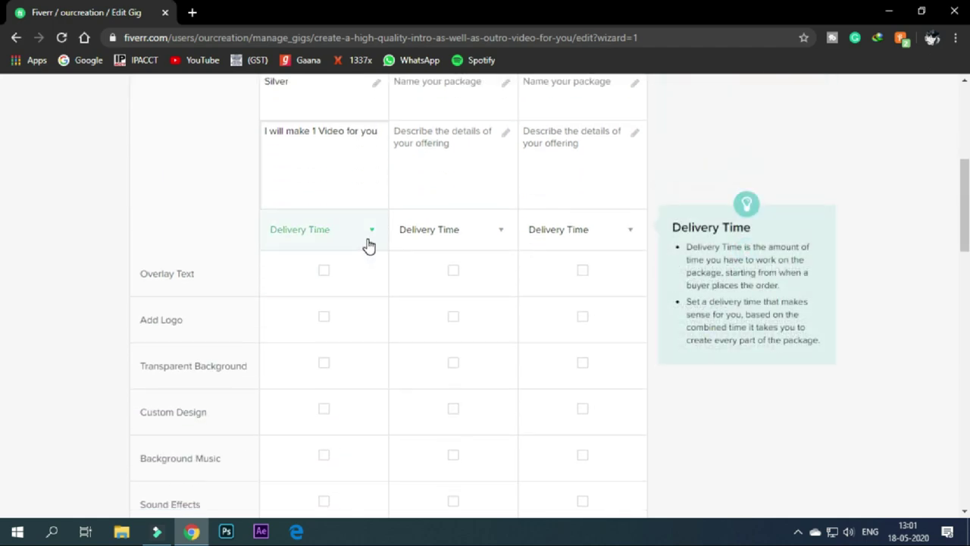
pyautogui.click(367, 239)
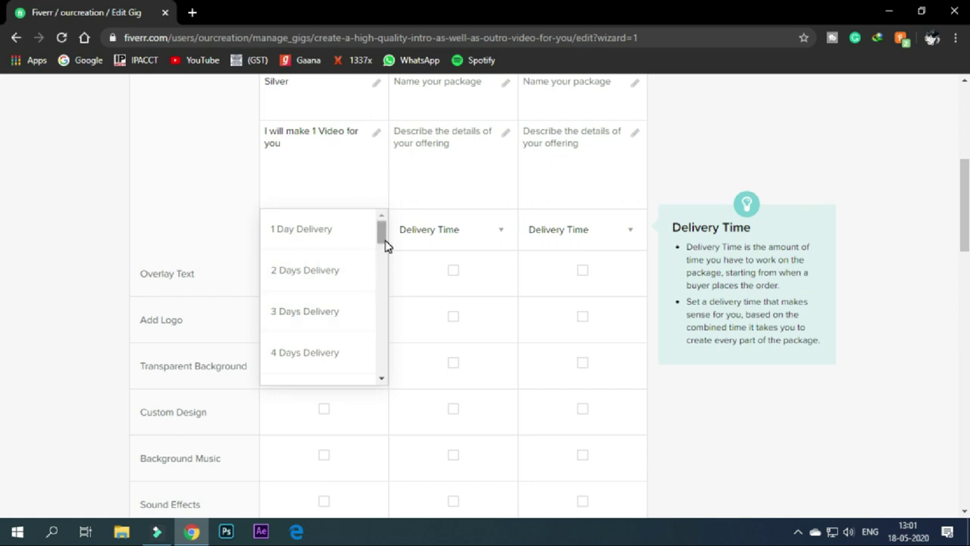
pyautogui.click(385, 243)
pyautogui.click(349, 285)
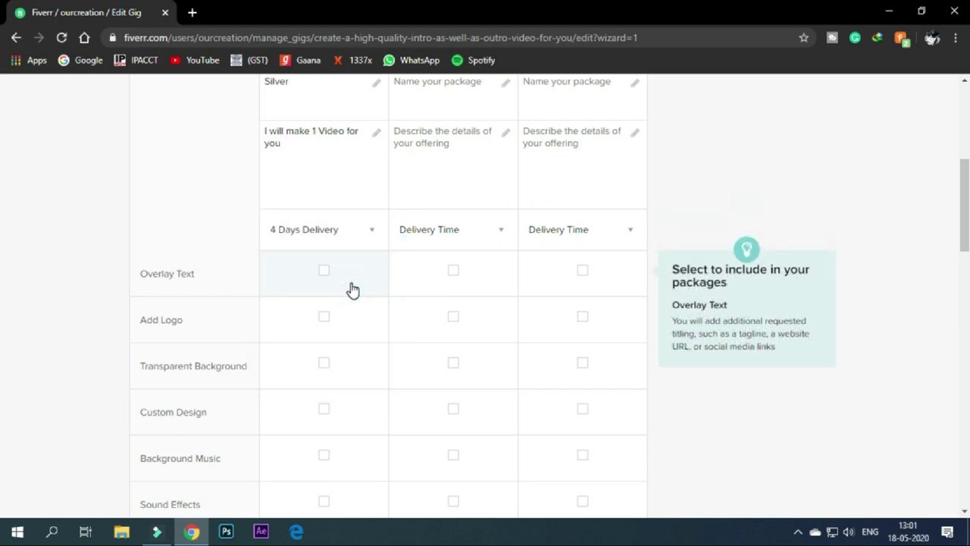
# Step: Include overlay text, transparent background, custom design, background music, sound effects and video footage in the Basic package
pyautogui.scroll(2, 322, 254)
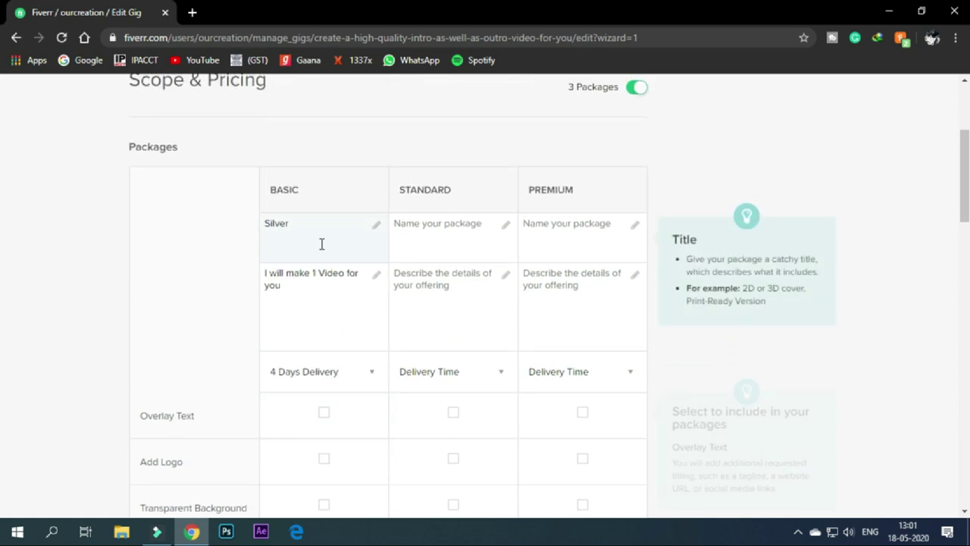
pyautogui.scroll(-2, 325, 325)
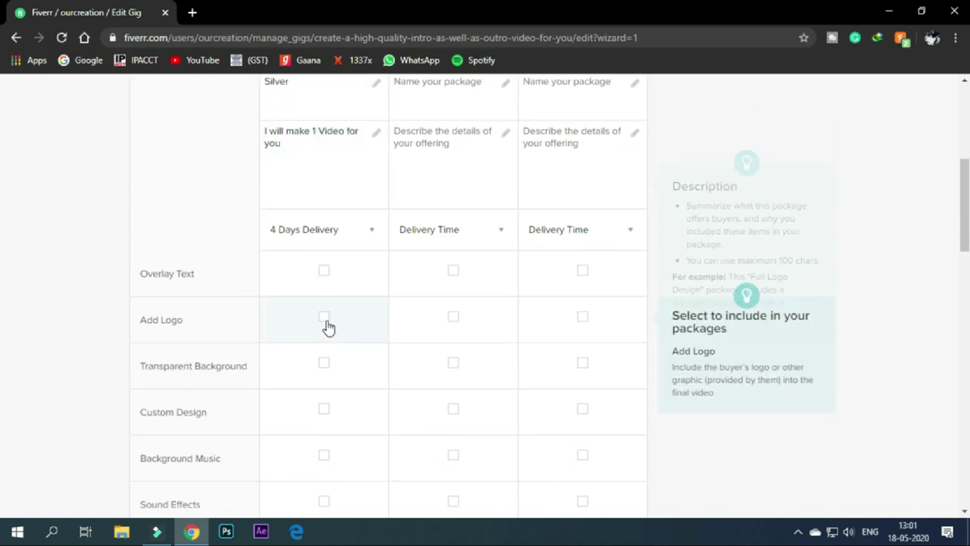
pyautogui.click(325, 272)
pyautogui.scroll(-1, 318, 283)
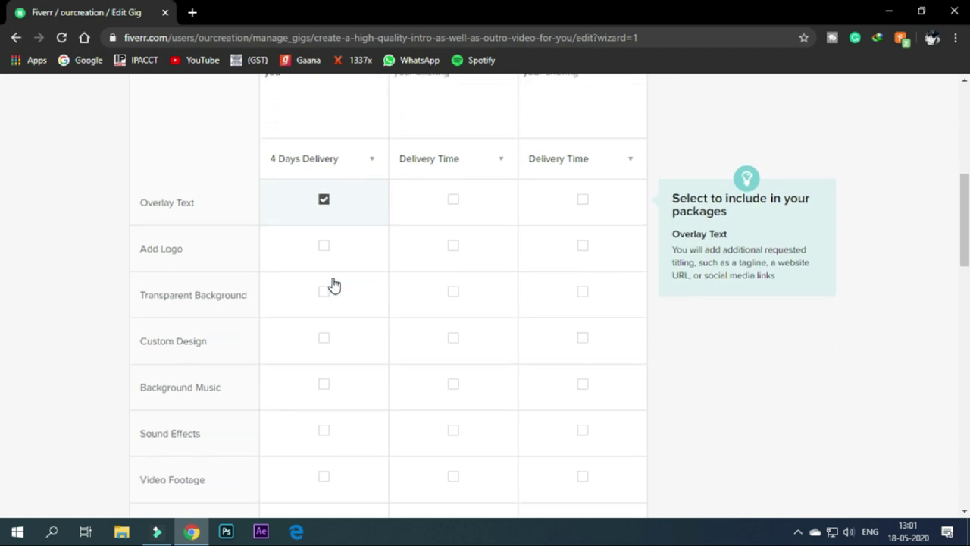
pyautogui.click(324, 291)
pyautogui.click(324, 338)
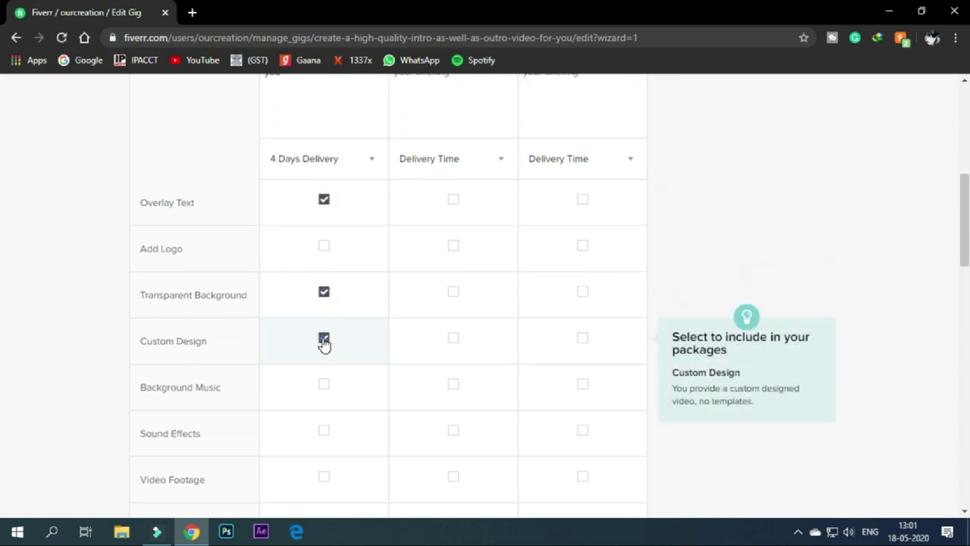
pyautogui.scroll(-2, 333, 337)
pyautogui.click(320, 254)
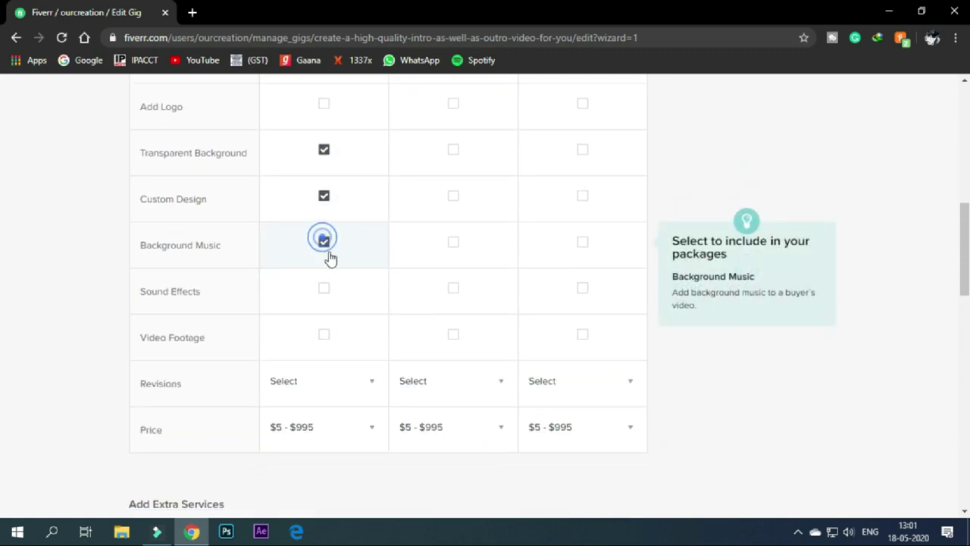
pyautogui.click(331, 296)
pyautogui.click(321, 334)
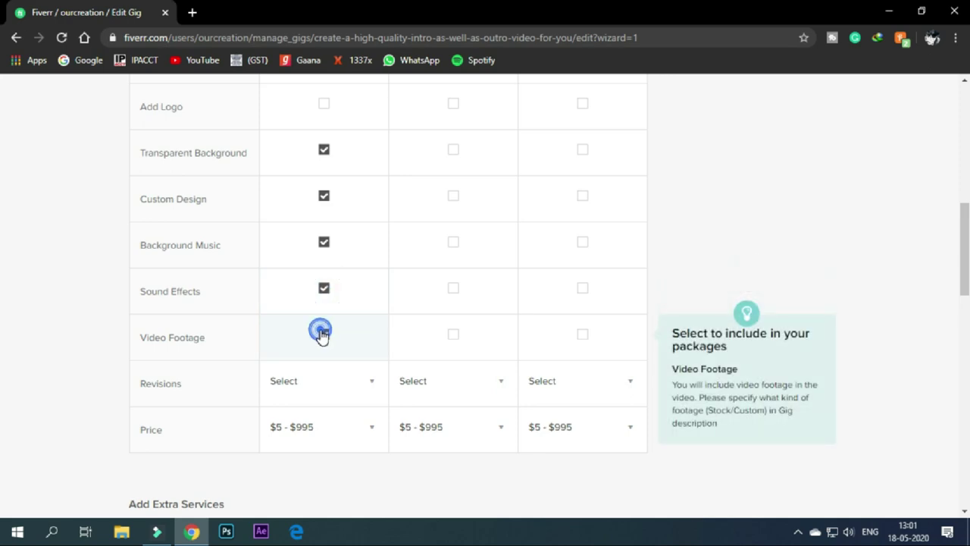
# Step: Set the Basic package to 1 revision and a price of $5
pyautogui.click(346, 385)
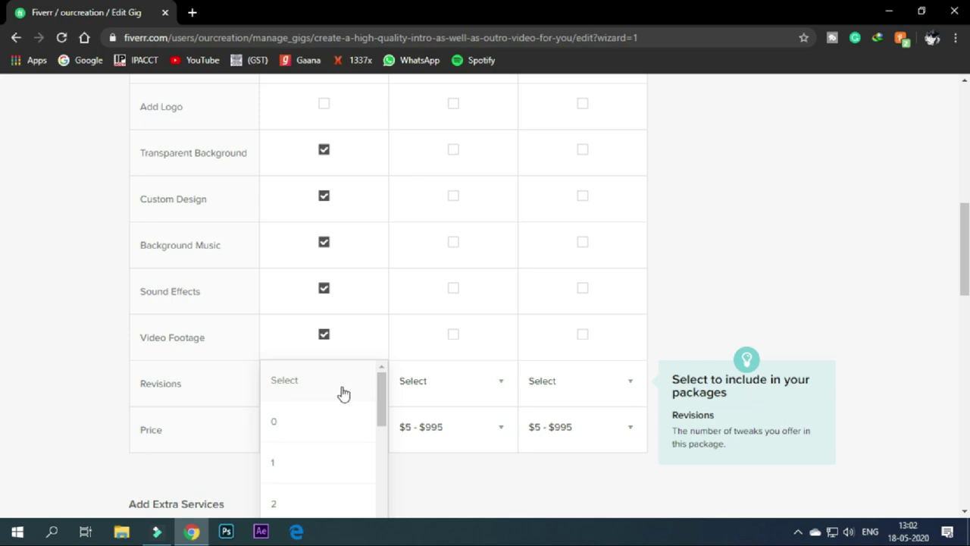
pyautogui.click(307, 463)
pyautogui.scroll(5, 353, 359)
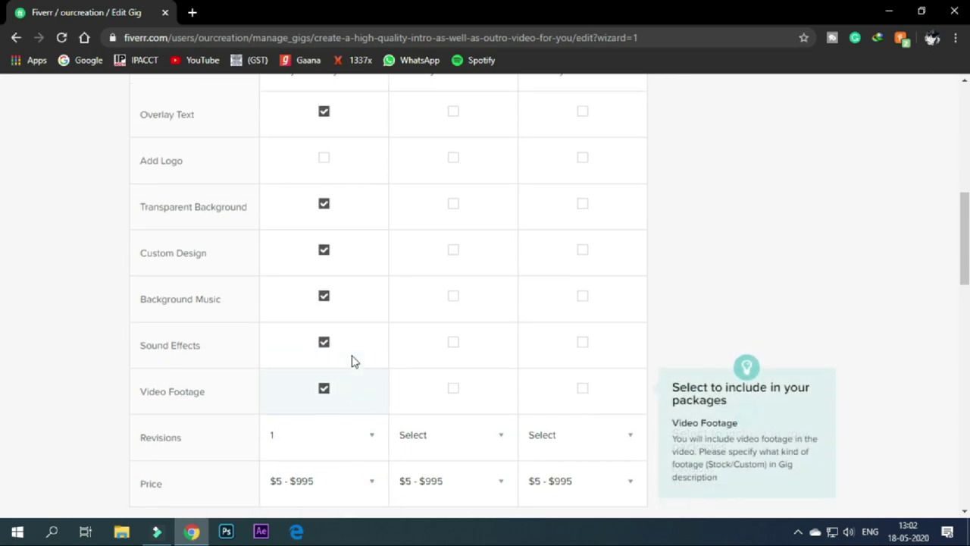
pyautogui.scroll(-2, 297, 303)
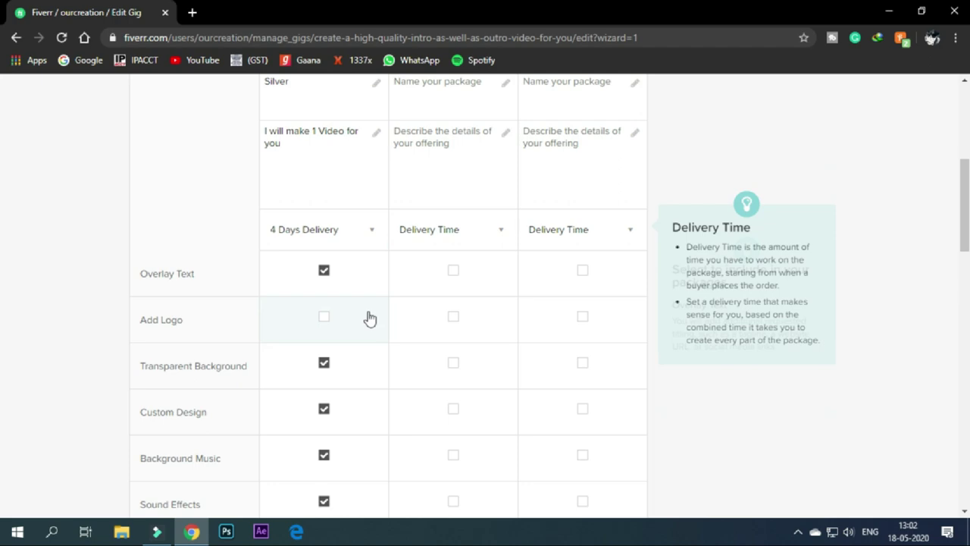
pyautogui.scroll(-3, 368, 319)
pyautogui.click(366, 428)
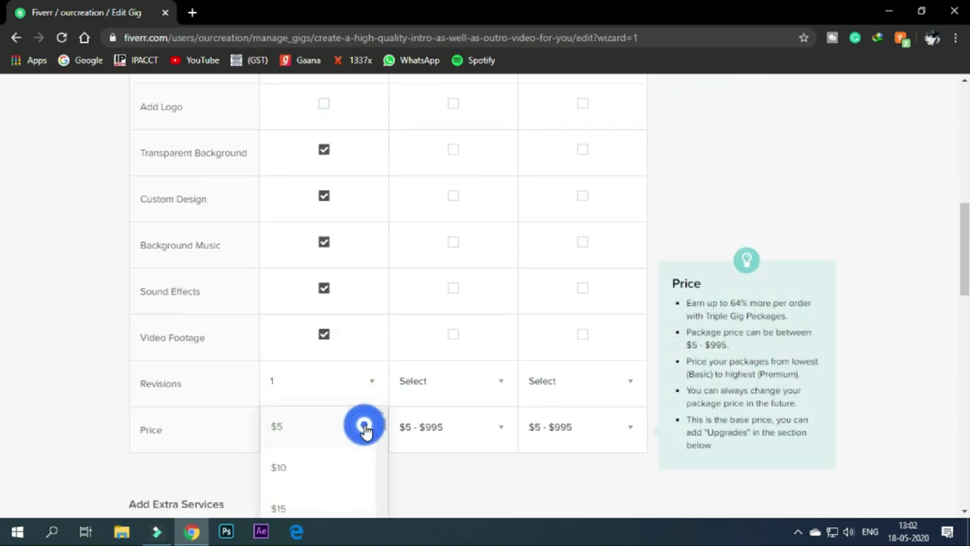
pyautogui.scroll(-1, 435, 396)
pyautogui.click(336, 357)
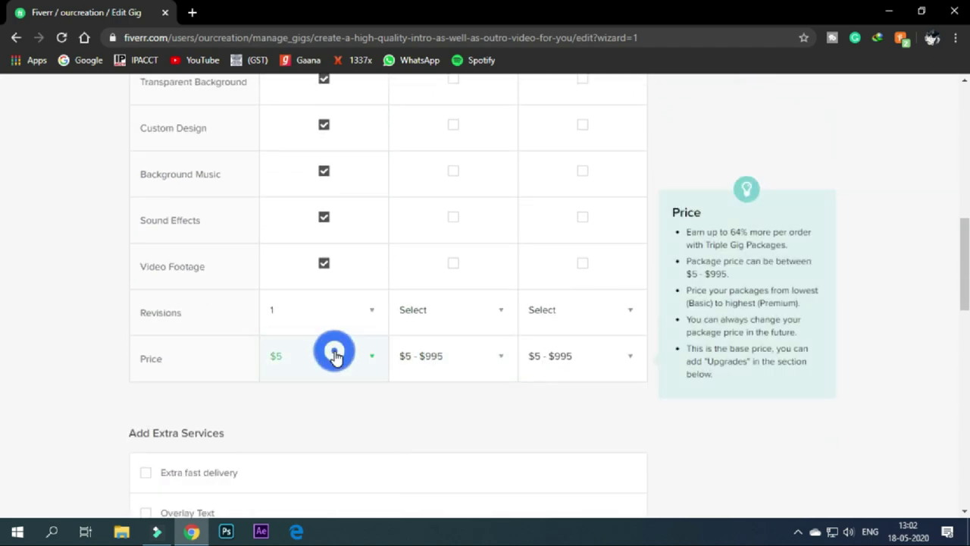
# Step: Name the Standard package "Gold" and describe it as "I will make 3 Video for you"
pyautogui.scroll(8, 329, 368)
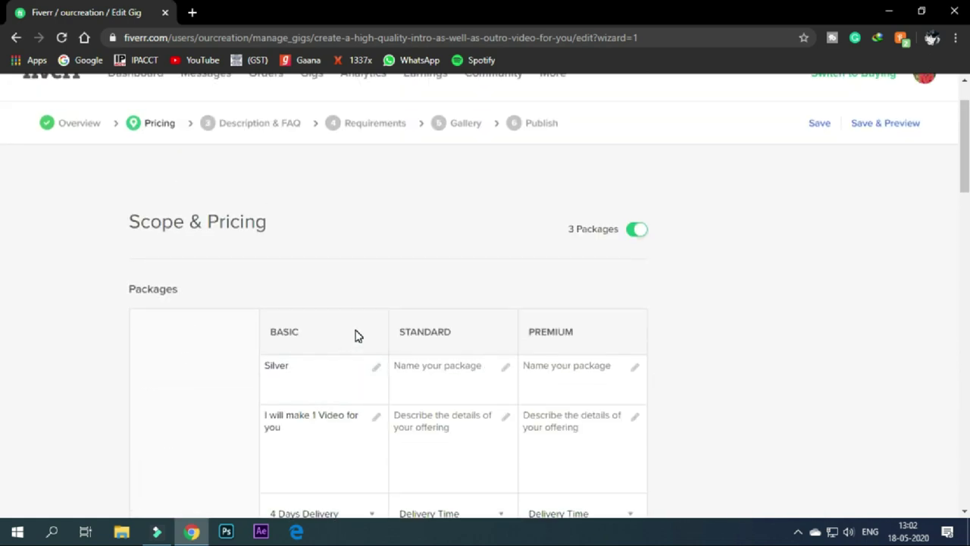
pyautogui.click(429, 373)
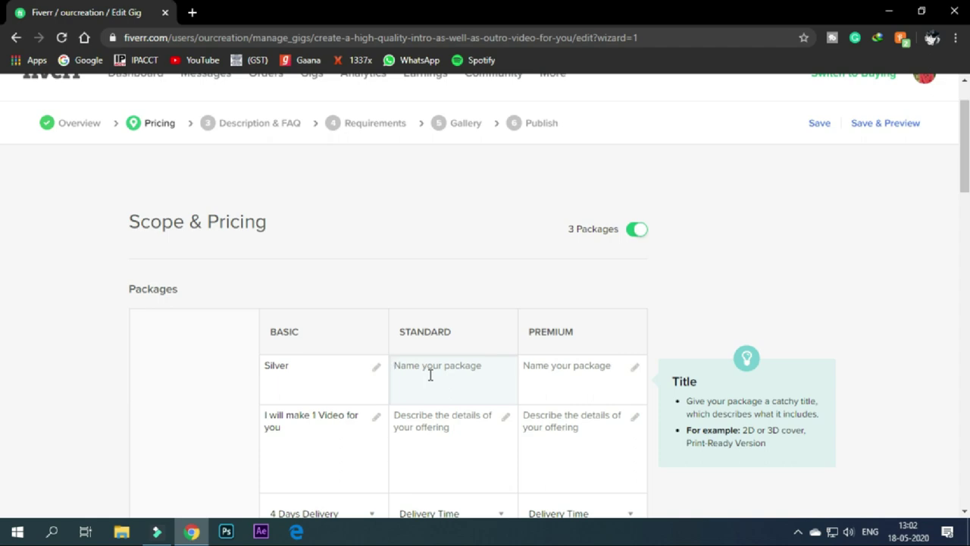
pyautogui.write('Gi')
pyautogui.click(444, 407)
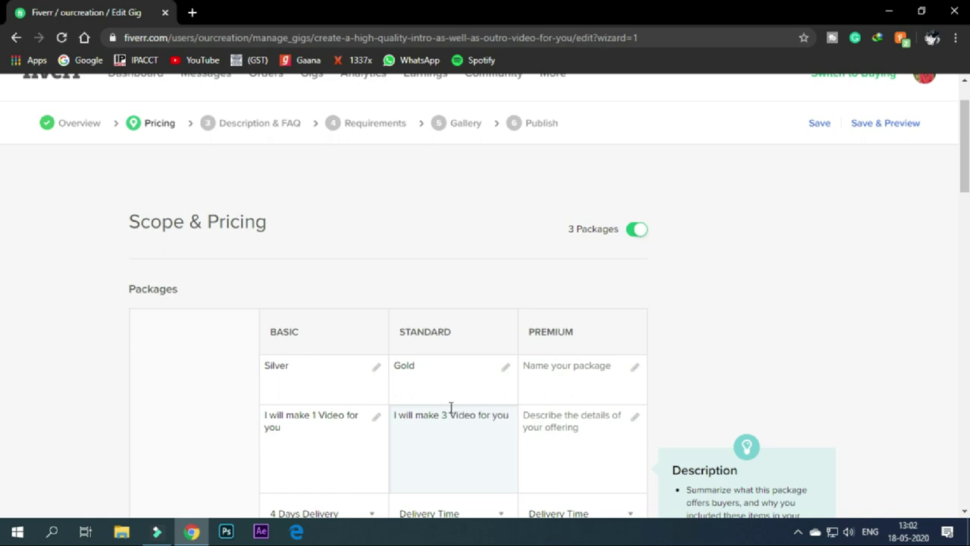
# Step: Set the Standard package's delivery time to 3 days
pyautogui.scroll(-4, 444, 434)
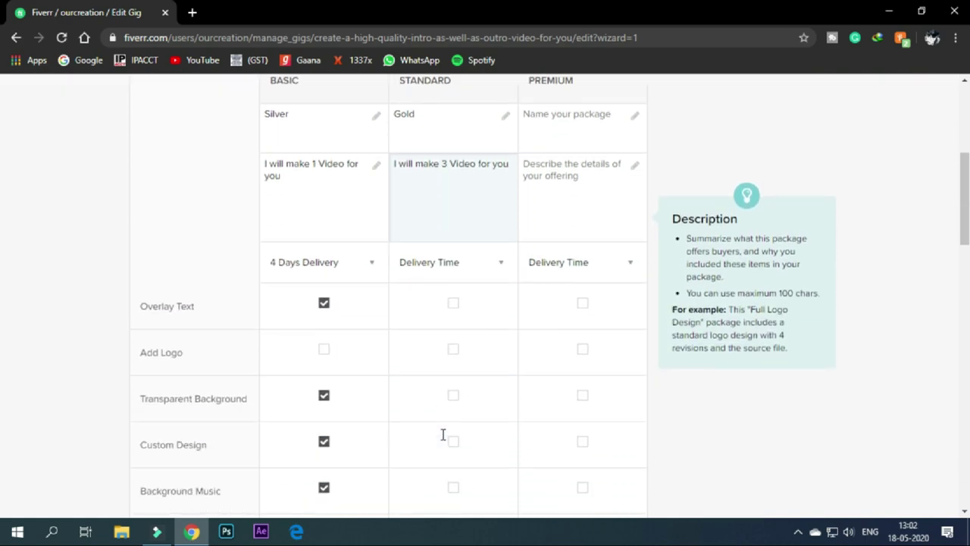
pyautogui.click(502, 229)
pyautogui.click(470, 310)
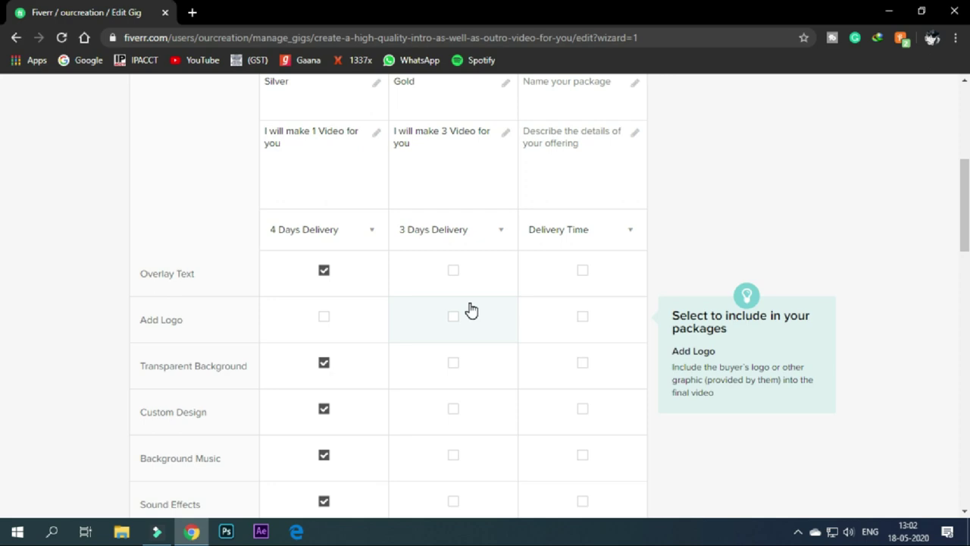
# Step: Include overlay text, transparent background, custom design, background music, sound effects and video footage in the Standard package
pyautogui.click(454, 273)
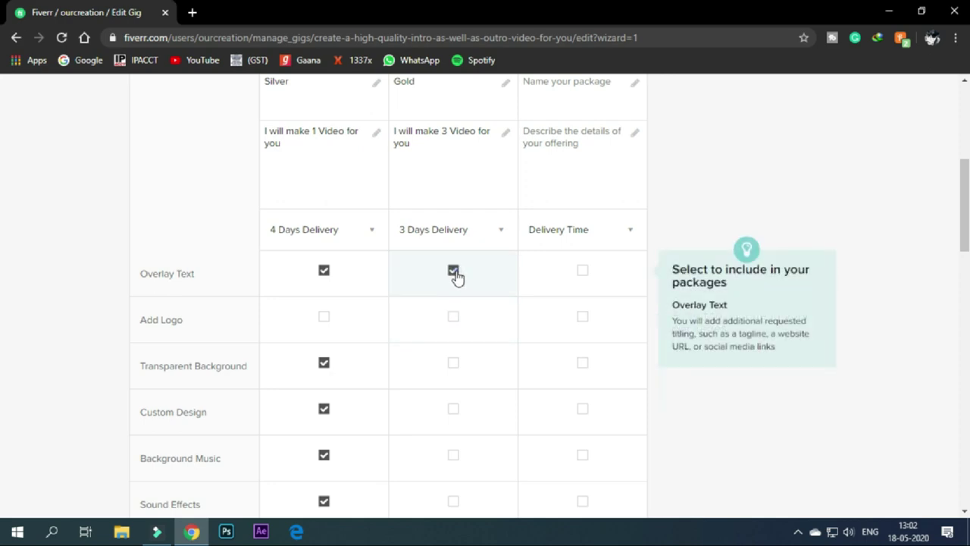
pyautogui.click(457, 365)
pyautogui.scroll(-2, 470, 333)
pyautogui.click(459, 281)
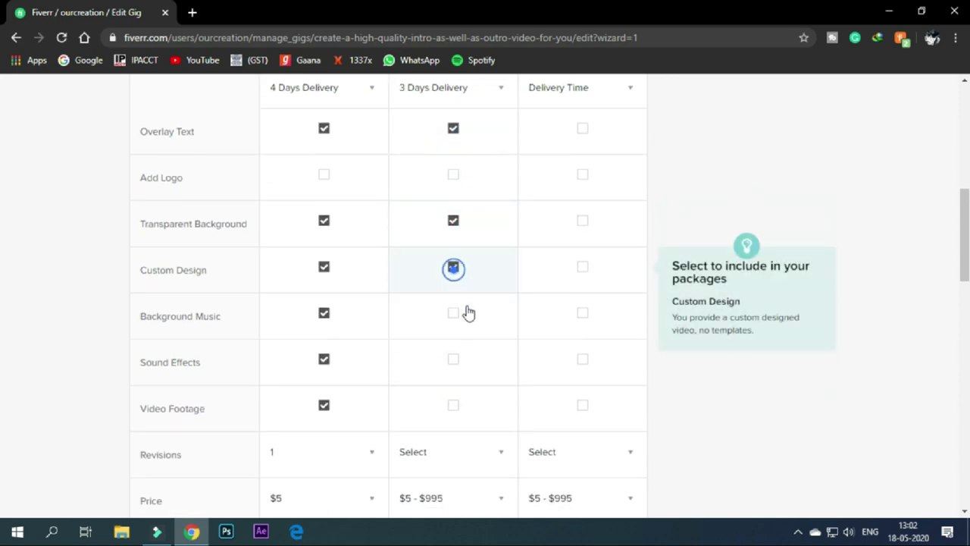
pyautogui.click(461, 317)
pyautogui.click(454, 361)
pyautogui.click(454, 407)
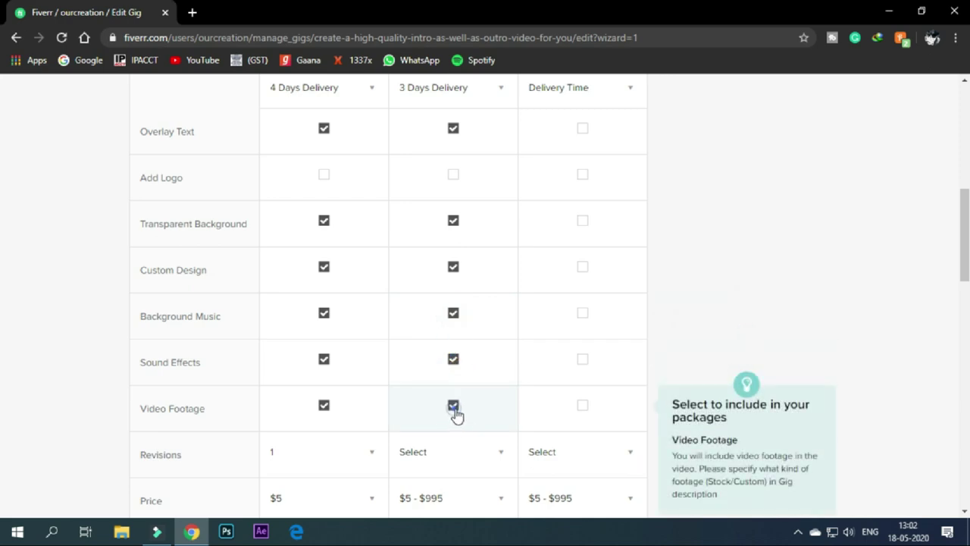
# Step: Set the Standard package to 2 revisions and a price of $15
pyautogui.scroll(-1, 539, 417)
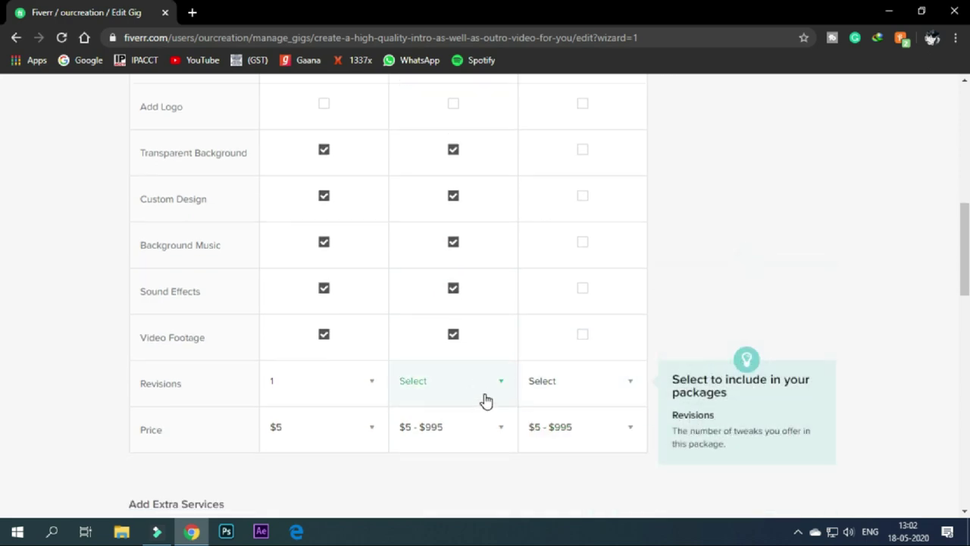
pyautogui.click(438, 391)
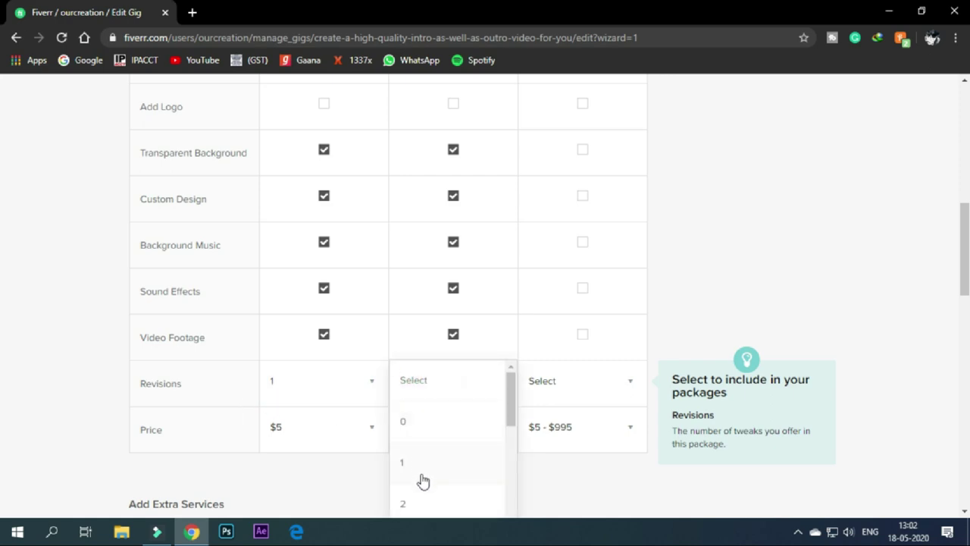
pyautogui.click(424, 498)
pyautogui.click(464, 429)
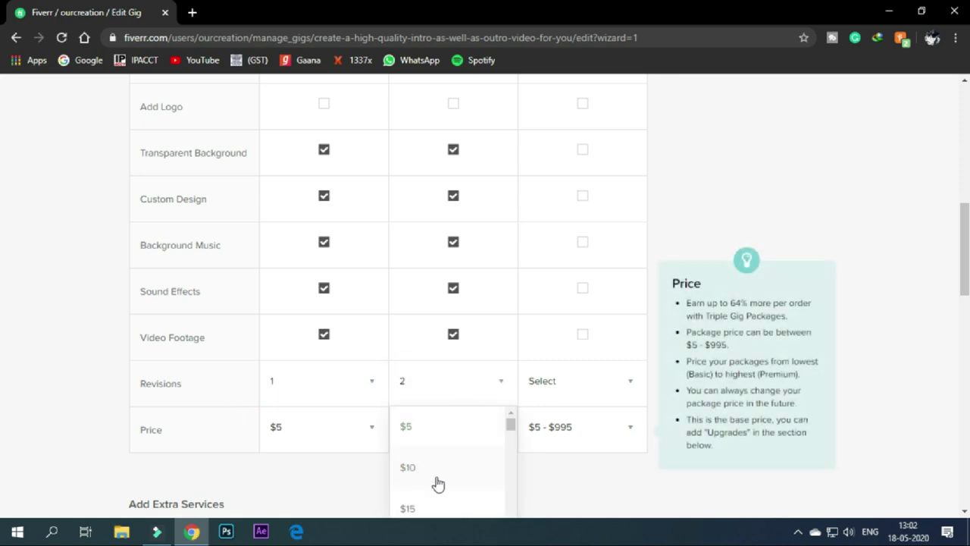
pyautogui.scroll(-1, 455, 466)
pyautogui.click(436, 438)
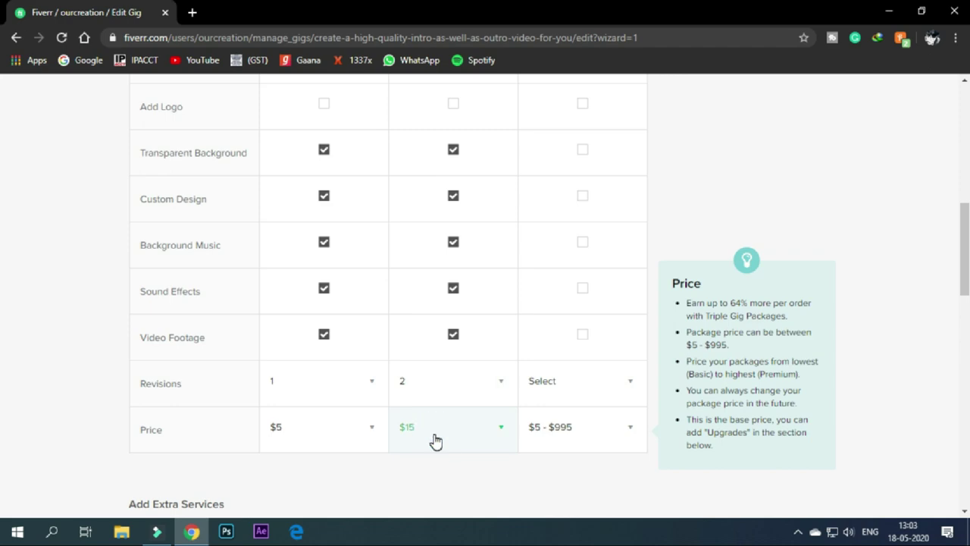
# Step: Review the descriptions, included features, revisions and prices of the Basic and Standard packages
pyautogui.scroll(6, 437, 438)
pyautogui.click(431, 361)
pyautogui.write('3 Video for you')
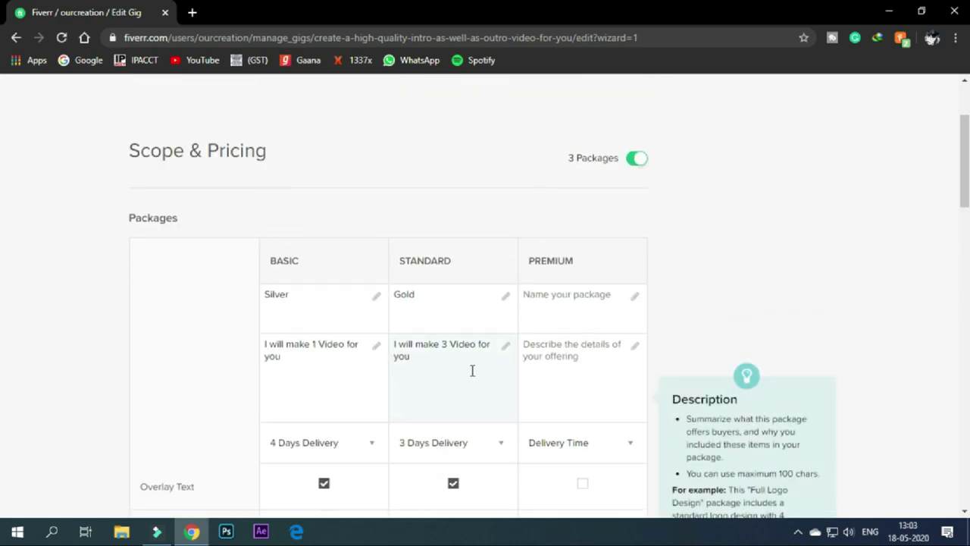
pyautogui.scroll(-2, 472, 370)
pyautogui.click(464, 333)
pyautogui.scroll(-5, 464, 333)
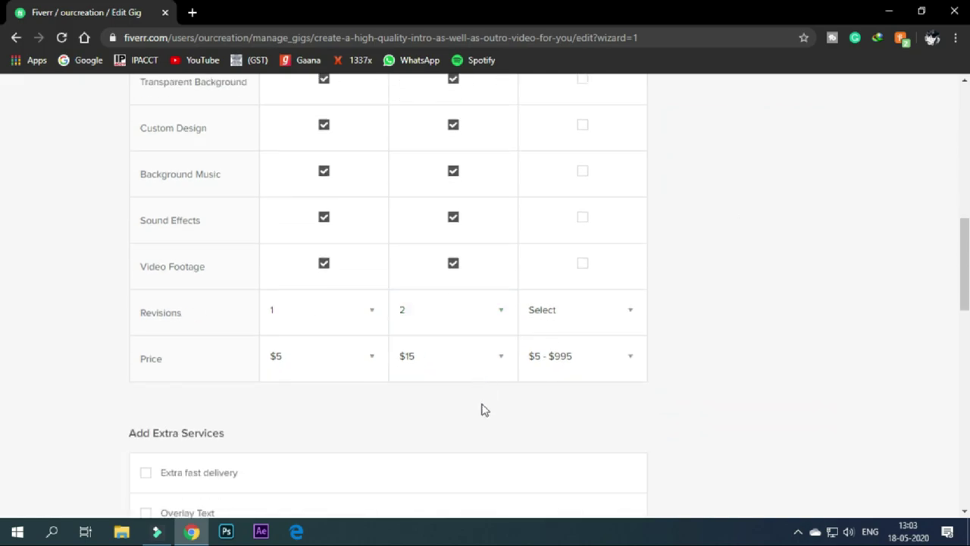
# Step: Name the Premium package "Diamond" and describe it as "I will make 5 Video for you"
pyautogui.scroll(5, 488, 382)
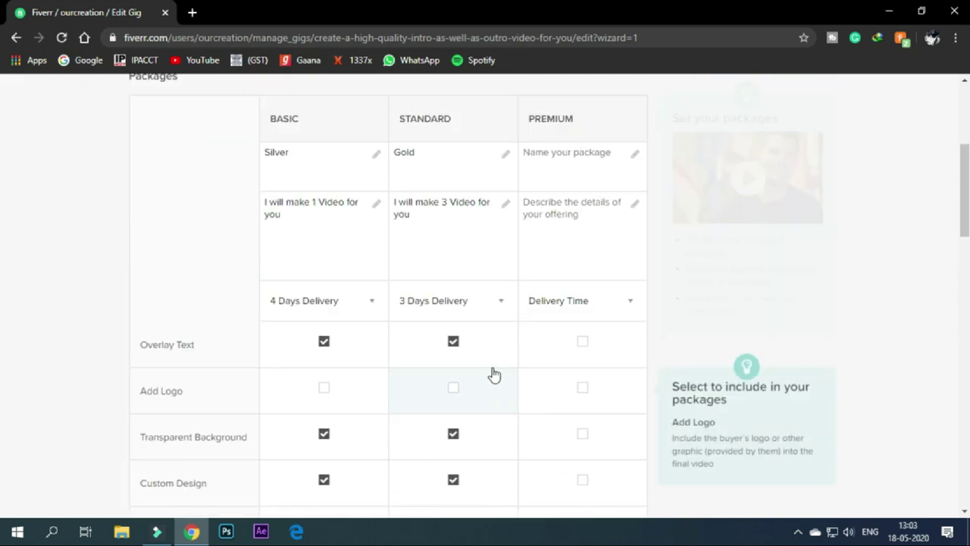
pyautogui.click(568, 160)
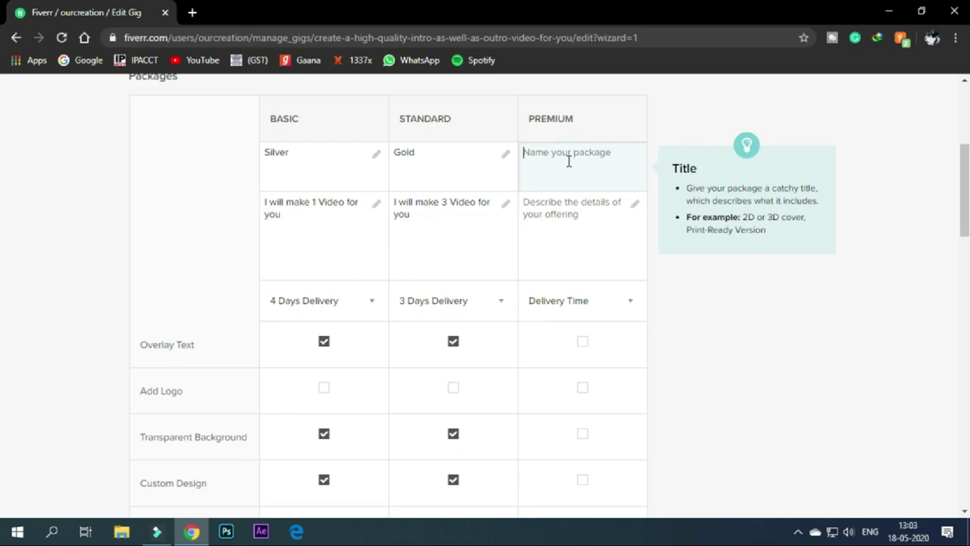
pyautogui.write('Diamond')
pyautogui.click(594, 205)
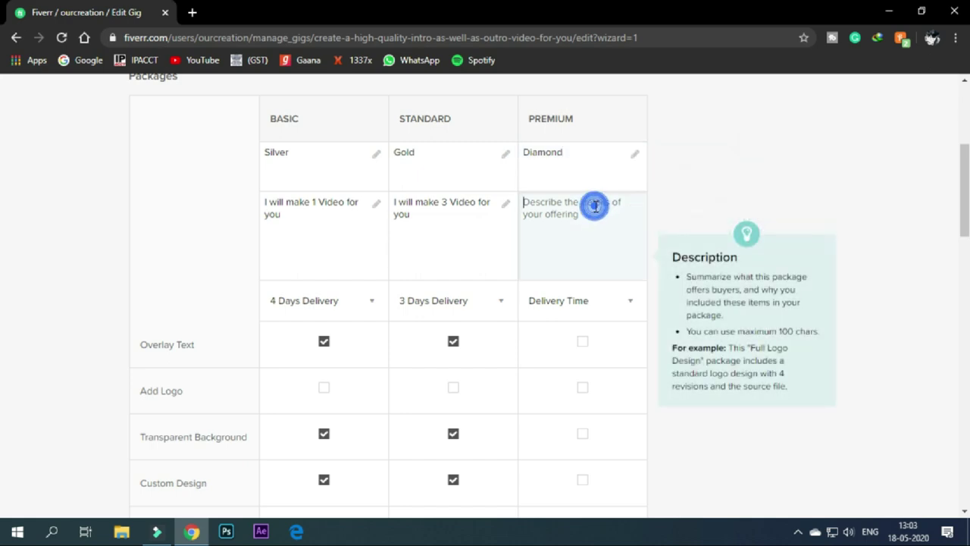
pyautogui.write('I will ')
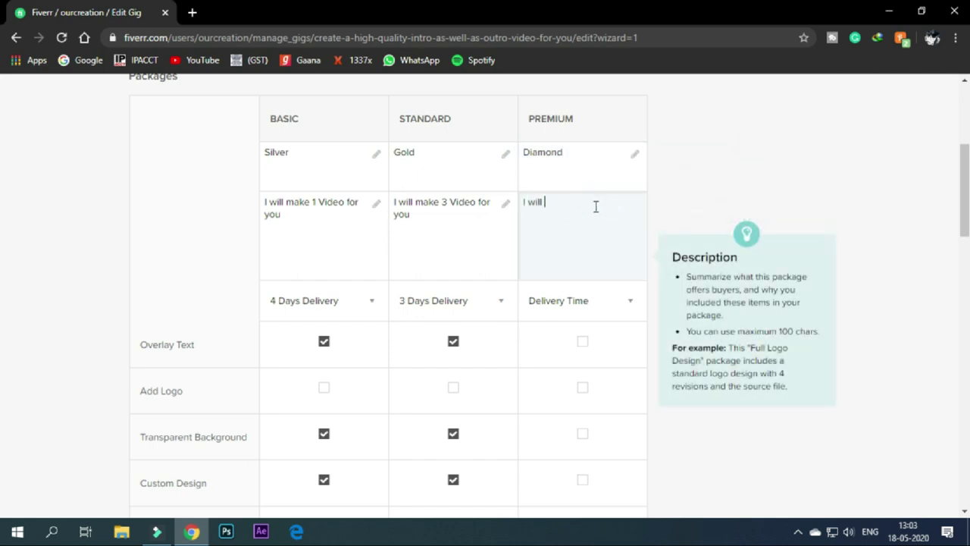
pyautogui.write('make 5 Video for you')
# Step: Give the Premium package 2 days delivery and include overlay text, transparent background, custom design, background music, sound effects and video footage
pyautogui.click(583, 299)
pyautogui.click(587, 342)
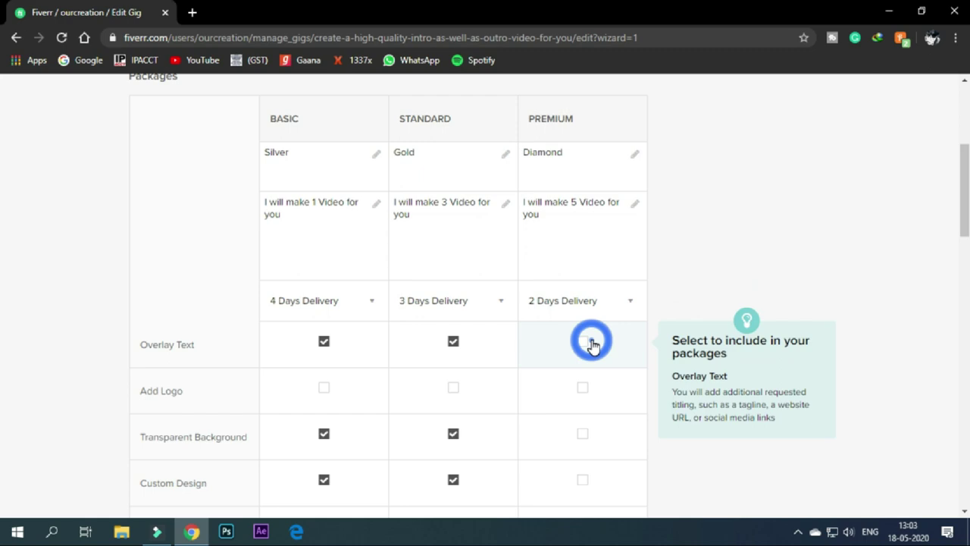
pyautogui.click(583, 342)
pyautogui.scroll(-3, 599, 311)
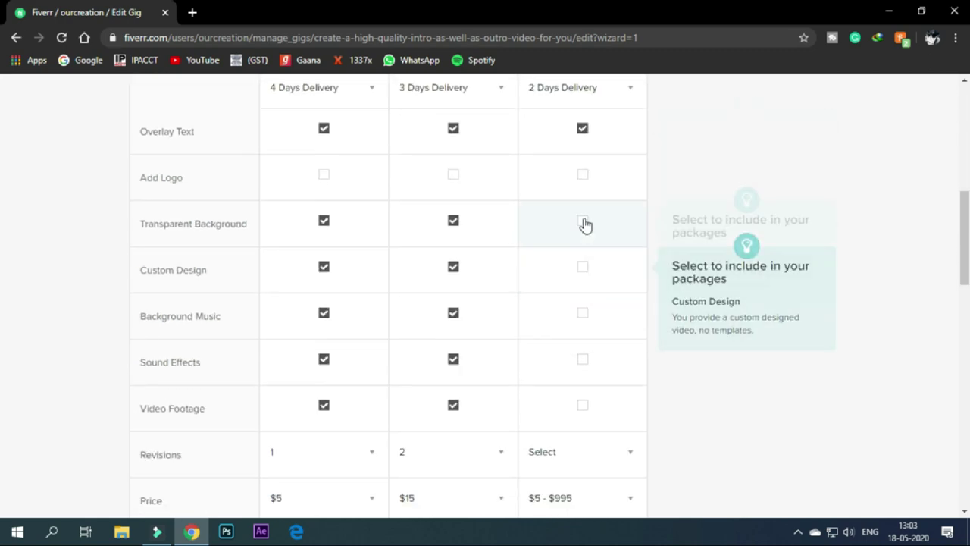
pyautogui.click(579, 221)
pyautogui.click(588, 272)
pyautogui.click(583, 314)
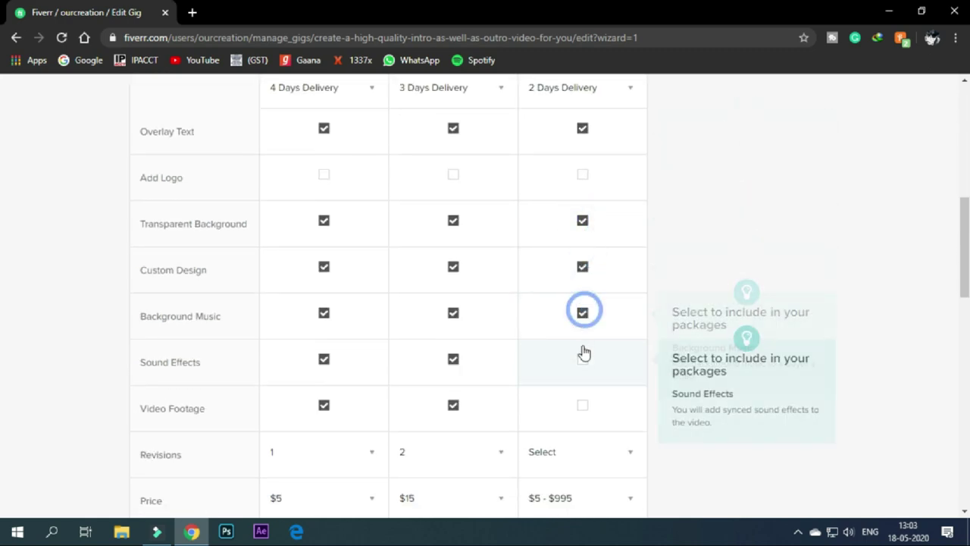
pyautogui.click(581, 358)
pyautogui.click(577, 404)
# Step: Set the Premium package to 4 revisions and a price of $30
pyautogui.scroll(-2, 632, 381)
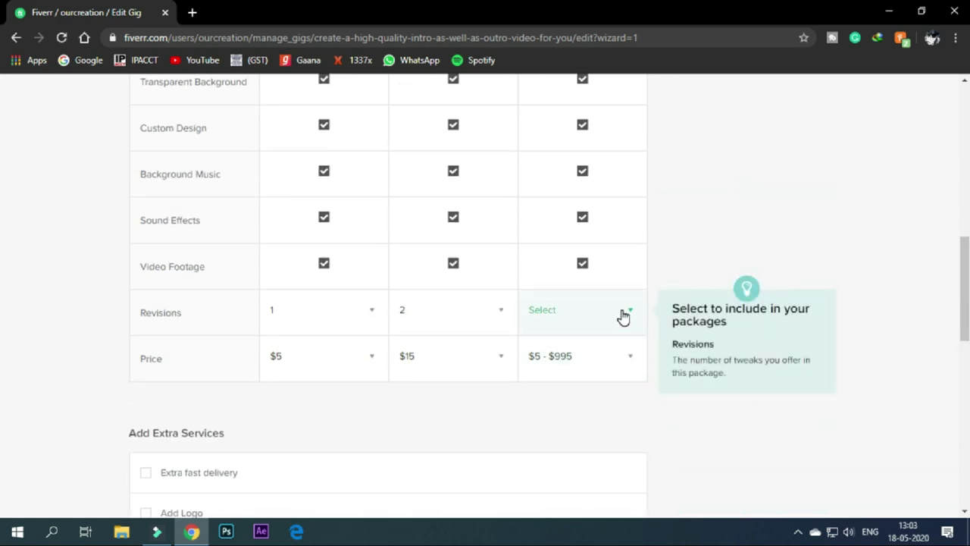
pyautogui.click(621, 310)
pyautogui.scroll(-3, 592, 422)
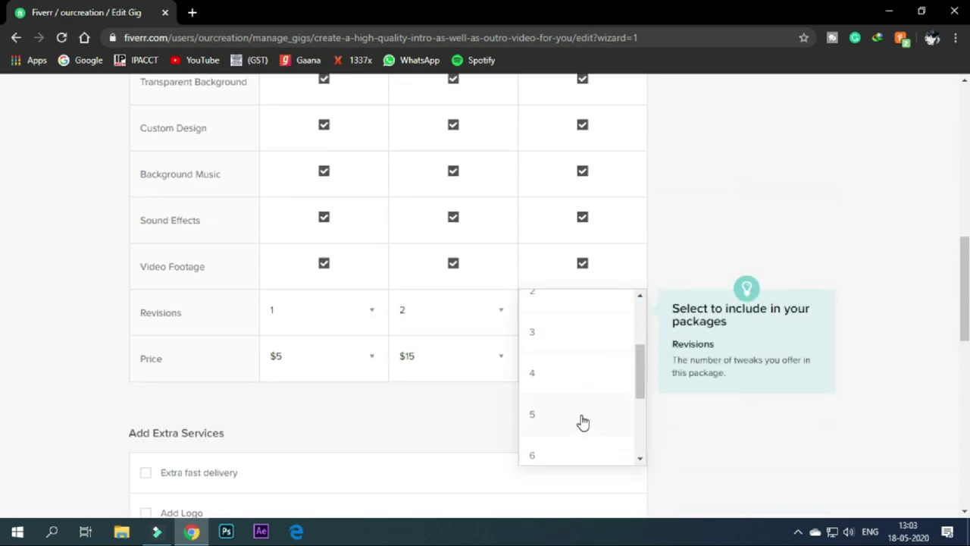
pyautogui.click(563, 374)
pyautogui.click(574, 361)
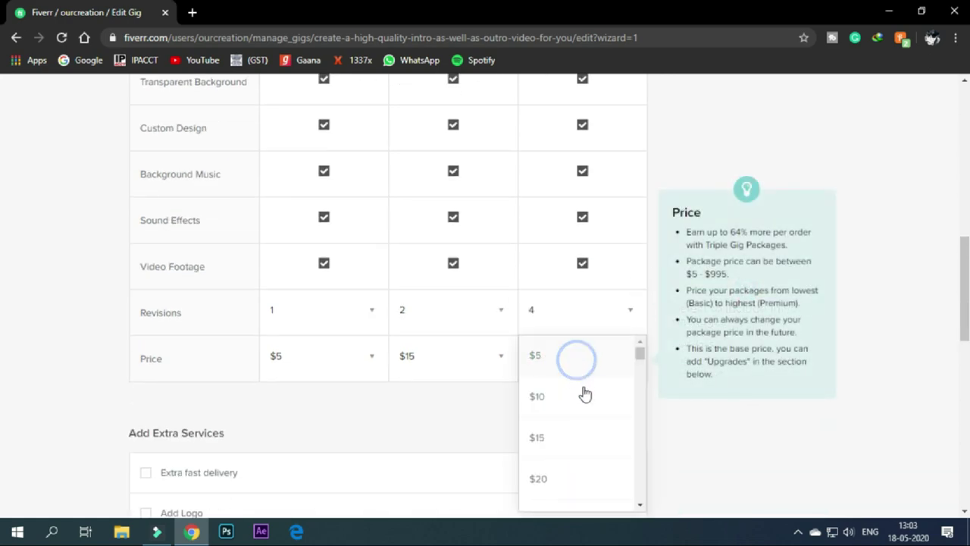
pyautogui.scroll(-2, 587, 409)
pyautogui.click(568, 494)
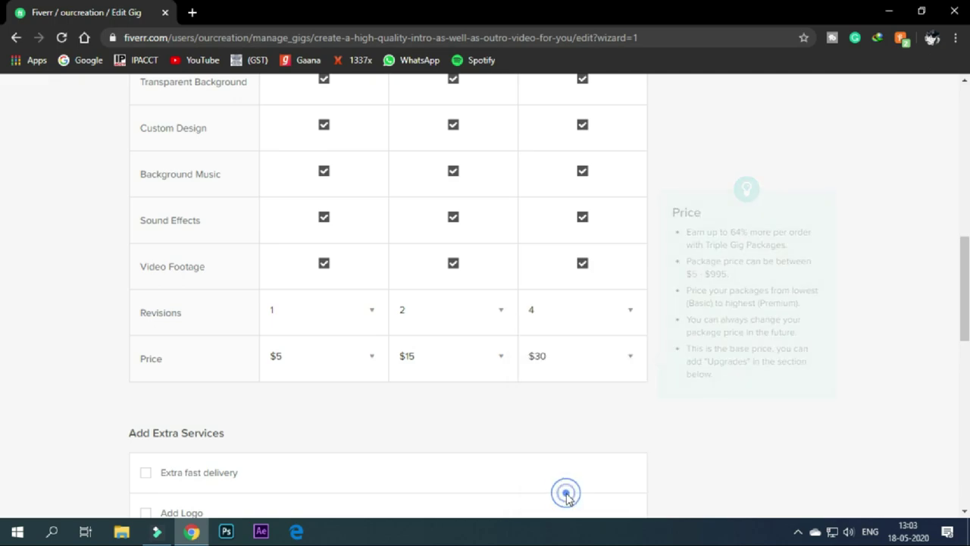
# Step: Enable the extra fast delivery option among the gig's extra services
pyautogui.scroll(6, 463, 402)
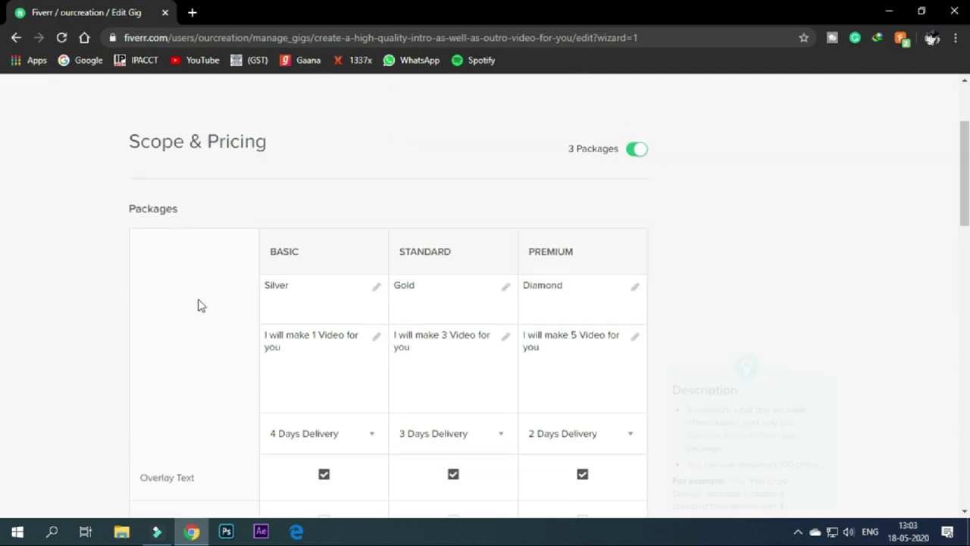
pyautogui.scroll(-3, 515, 257)
pyautogui.scroll(-4, 515, 288)
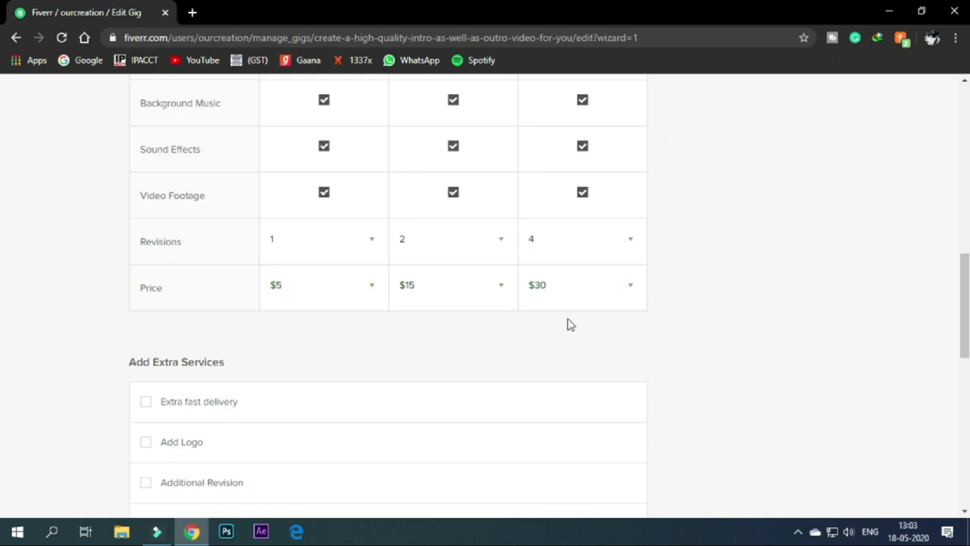
pyautogui.scroll(-1, 567, 322)
pyautogui.scroll(-1, 328, 308)
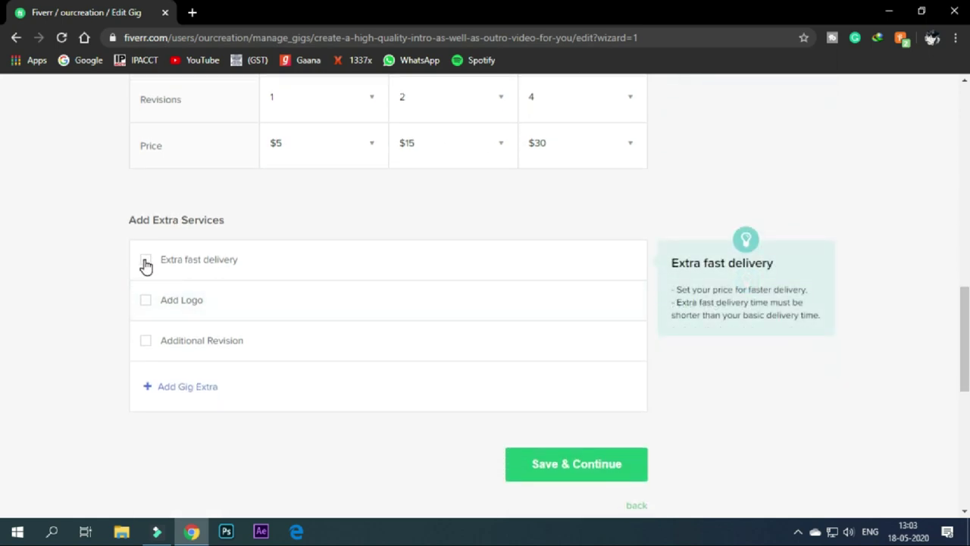
pyautogui.click(145, 262)
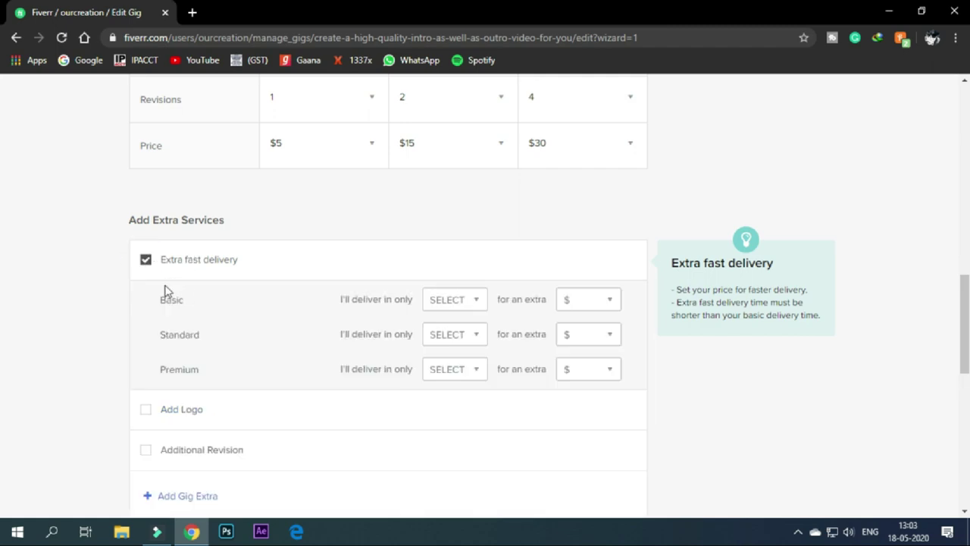
# Step: Set the Basic package's extra fast delivery to 3 days for an extra $5
pyautogui.click(433, 301)
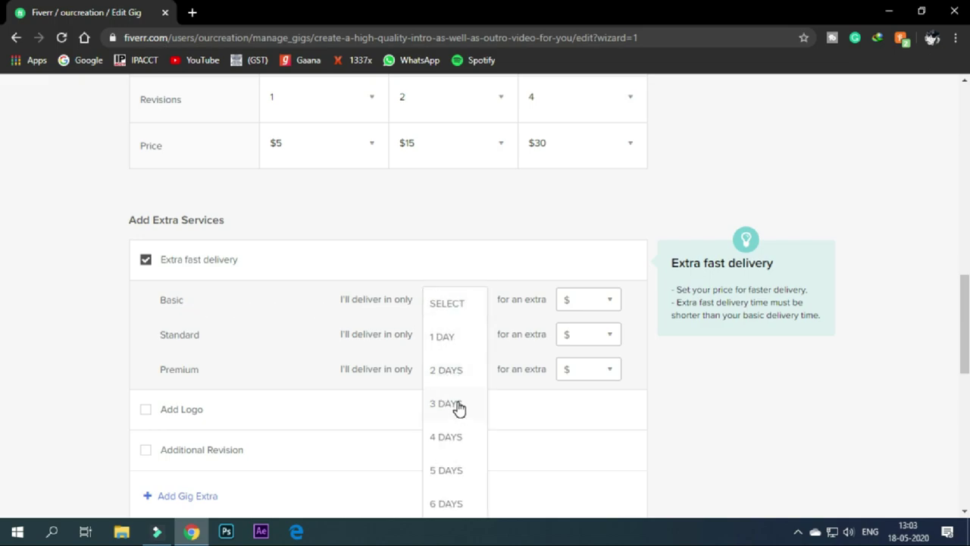
pyautogui.scroll(1, 294, 196)
pyautogui.scroll(6, 321, 179)
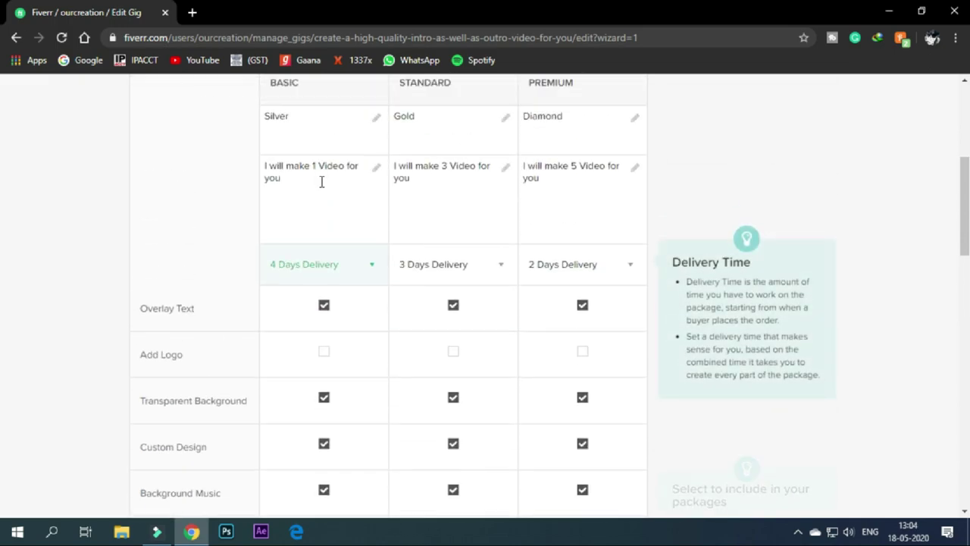
pyautogui.scroll(-10, 359, 236)
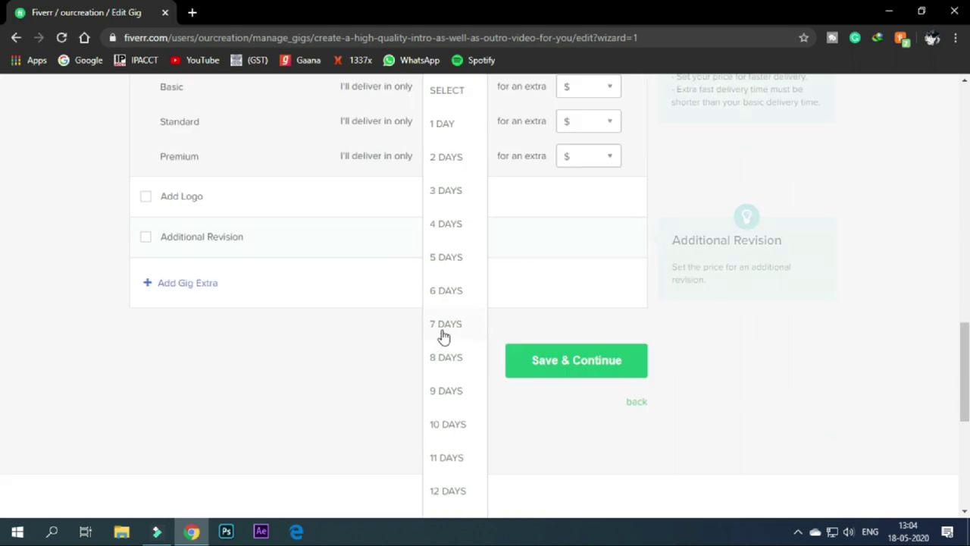
pyautogui.click(454, 198)
pyautogui.scroll(2, 708, 262)
pyautogui.click(586, 233)
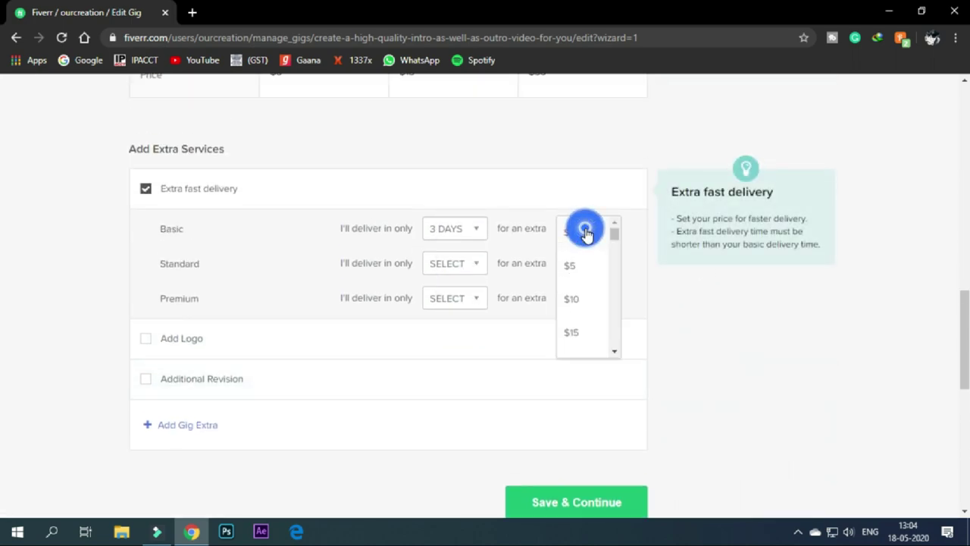
pyautogui.click(462, 240)
pyautogui.click(454, 333)
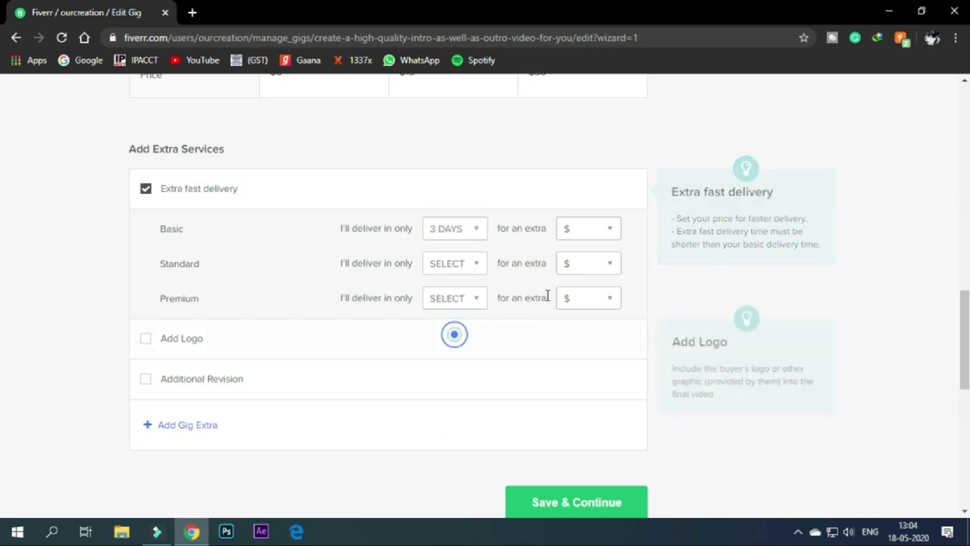
pyautogui.click(594, 235)
pyautogui.click(592, 269)
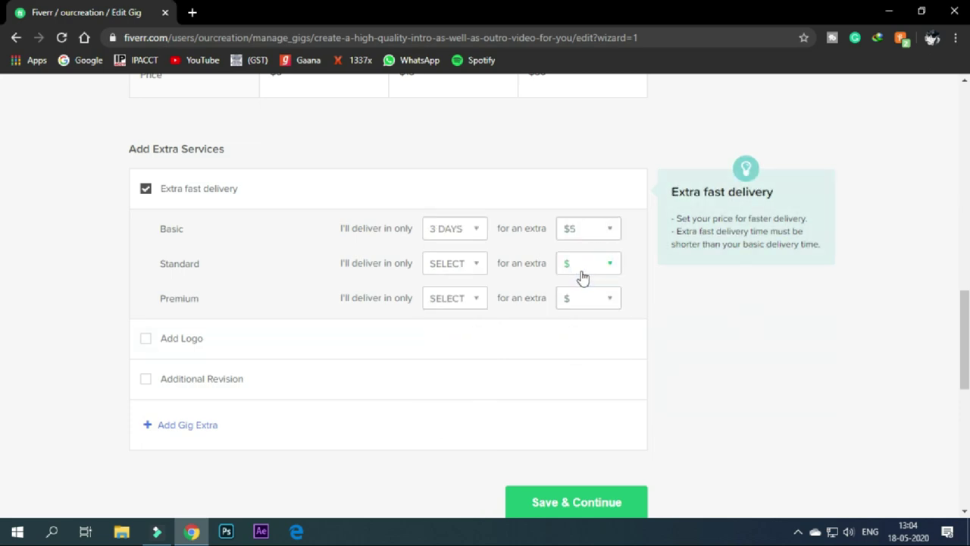
# Step: Set the Standard package's extra fast delivery to 2 days for an extra $5
pyautogui.click(466, 269)
pyautogui.click(454, 332)
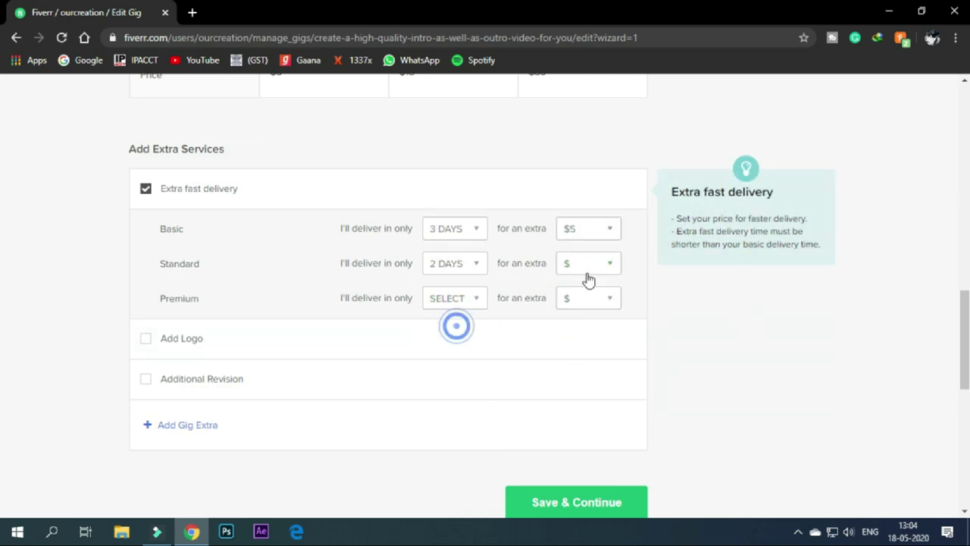
pyautogui.click(595, 267)
pyautogui.click(591, 297)
# Step: Set the Premium package's extra fast delivery to 1 day for an extra $10
pyautogui.click(459, 299)
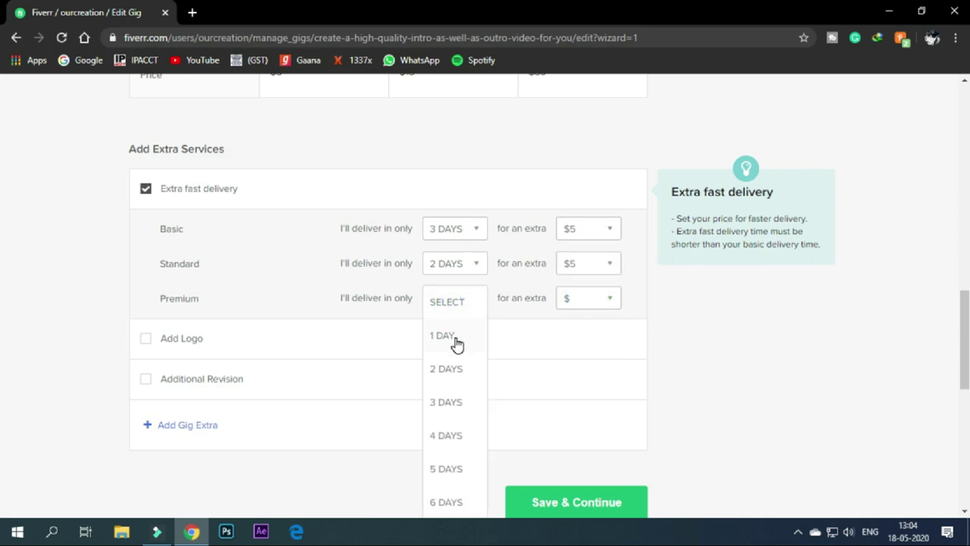
pyautogui.click(462, 341)
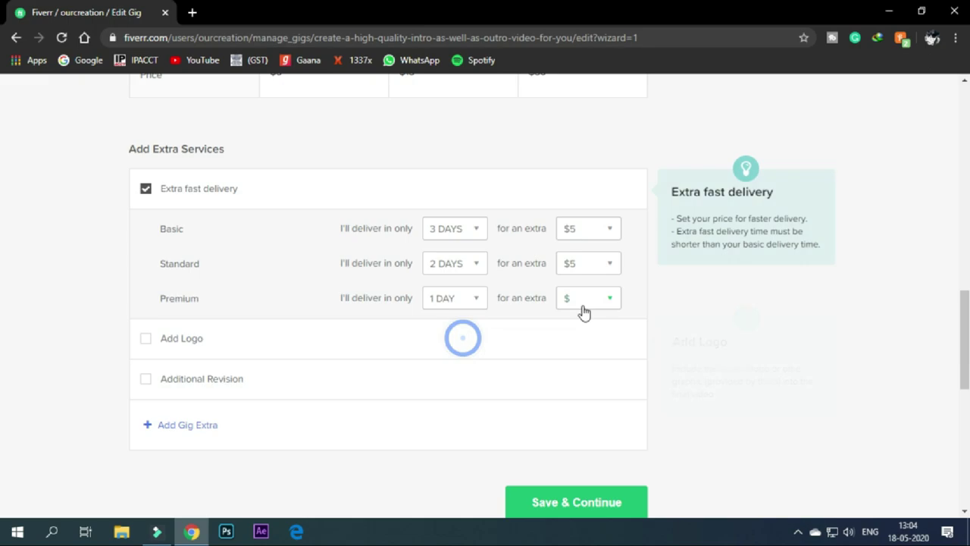
pyautogui.click(585, 302)
pyautogui.click(580, 368)
# Step: Offer an additional revision as an extra service for $5 and 2 additional days
pyautogui.scroll(10, 666, 326)
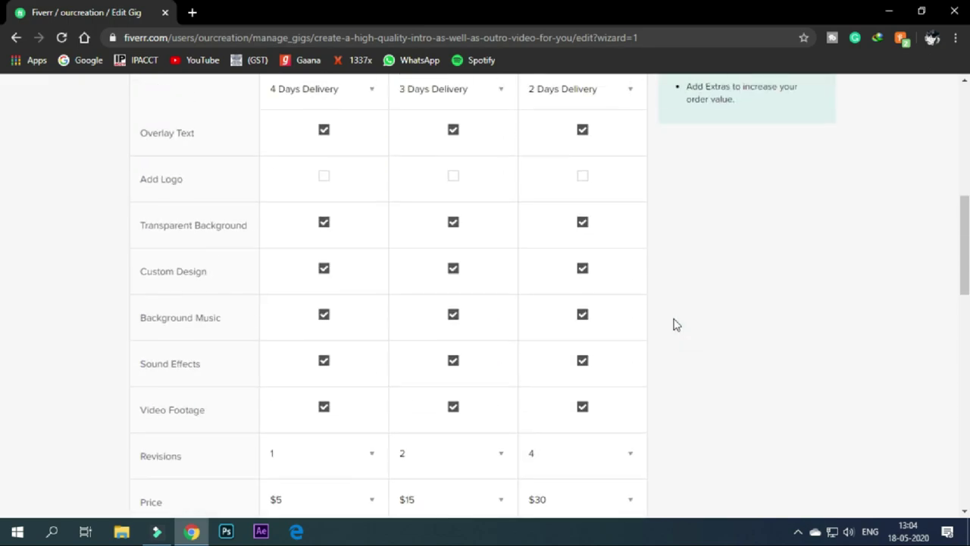
pyautogui.scroll(-10, 660, 292)
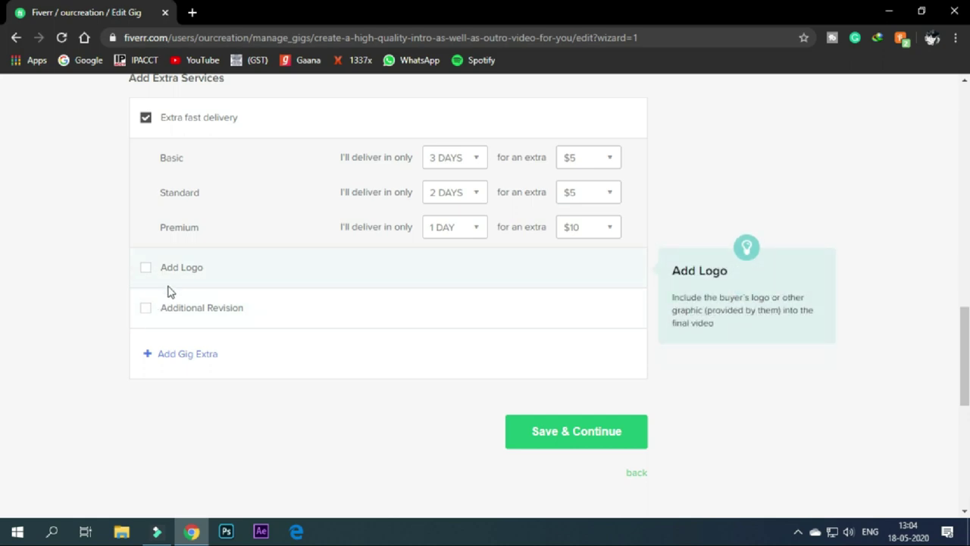
pyautogui.click(146, 308)
pyautogui.click(443, 310)
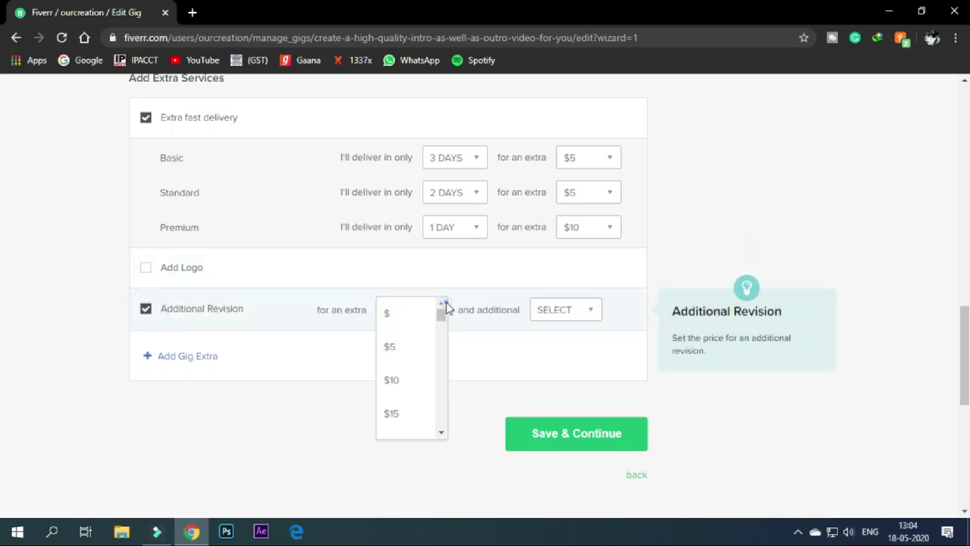
pyautogui.click(423, 347)
pyautogui.click(557, 307)
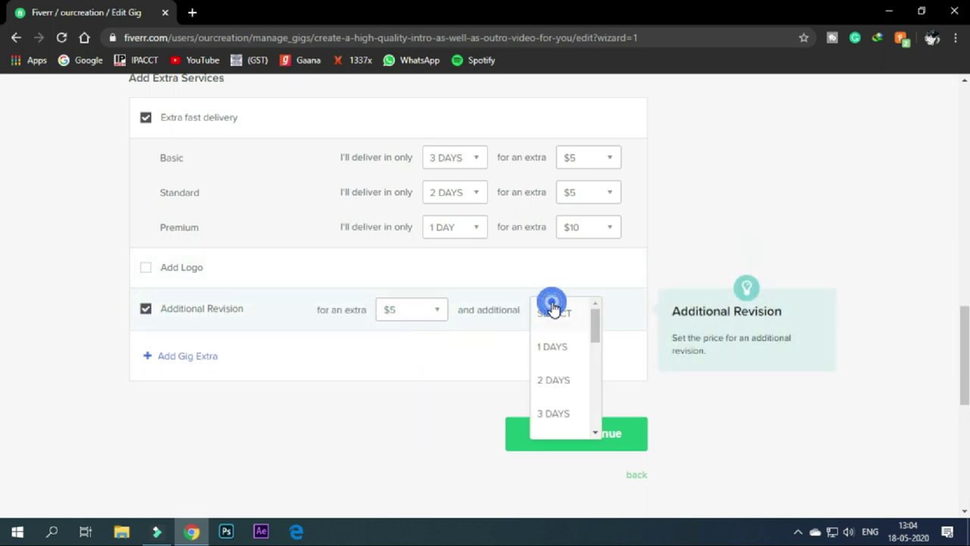
pyautogui.click(561, 365)
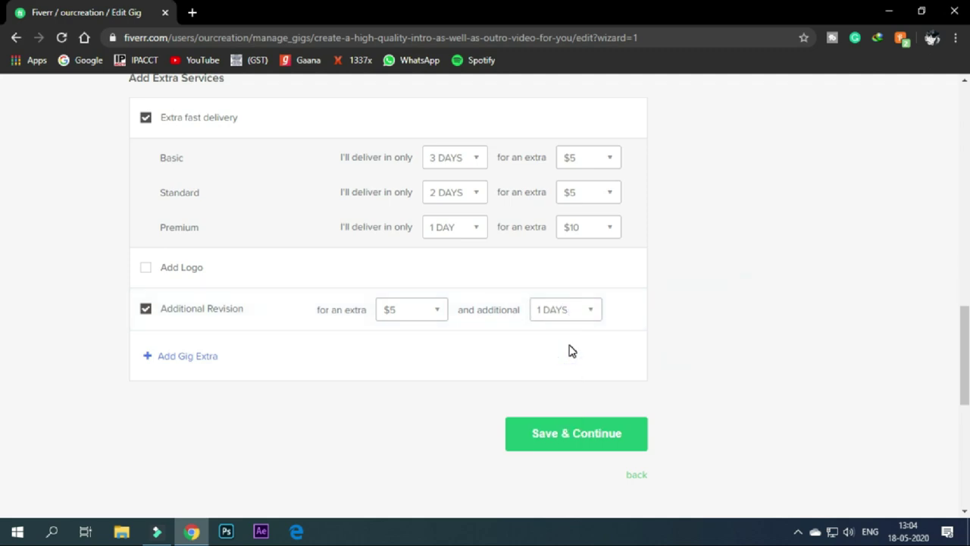
pyautogui.click(572, 310)
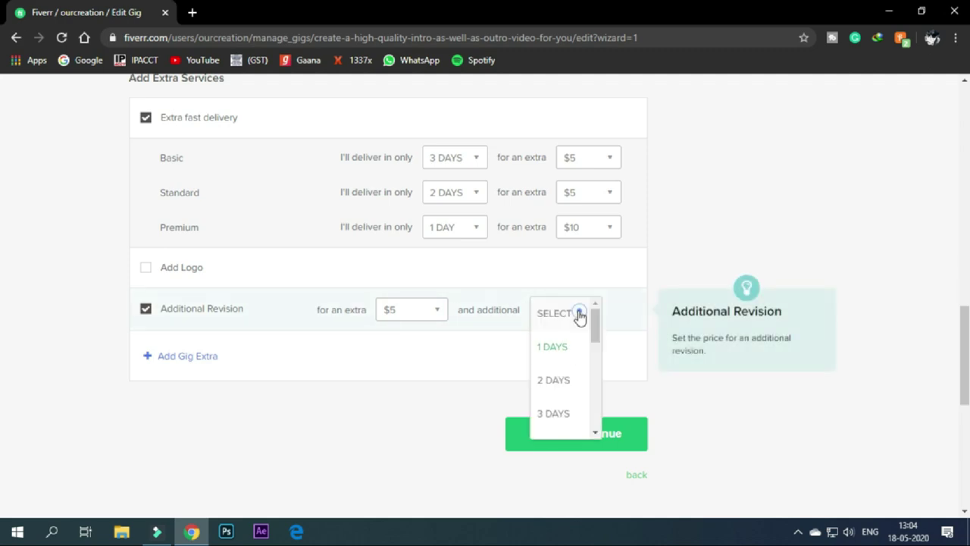
pyautogui.click(547, 380)
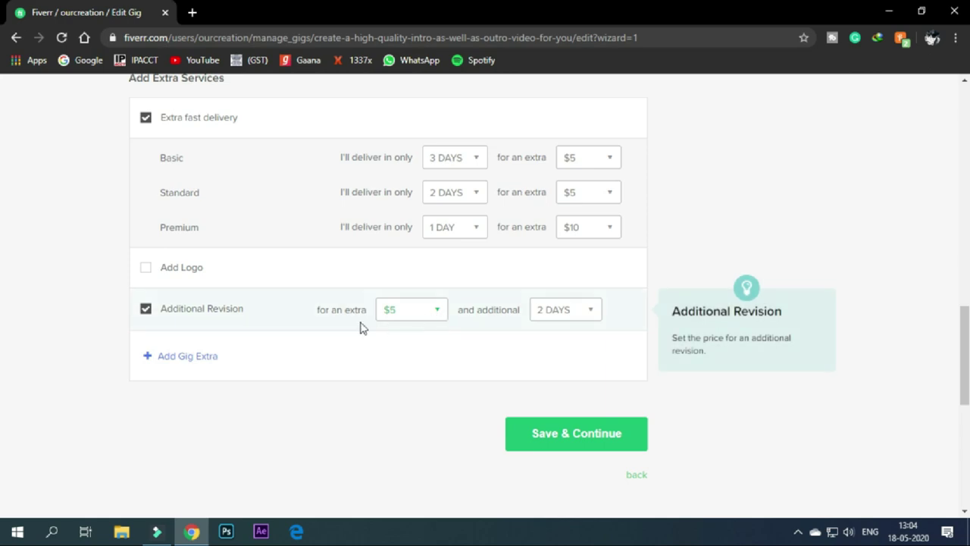
# Step: Add a blank custom gig extra, then save the pricing stage and continue to the description and FAQ
pyautogui.click(186, 356)
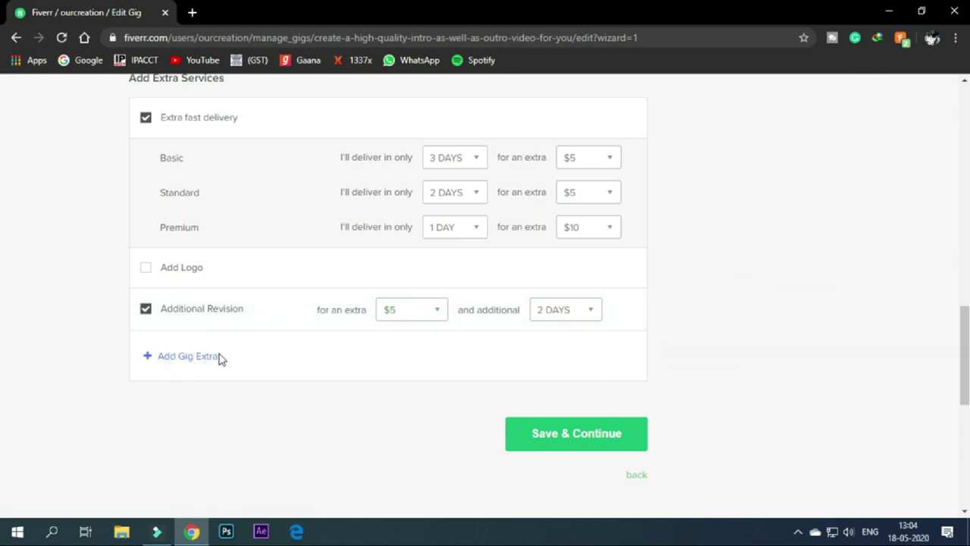
pyautogui.click(199, 356)
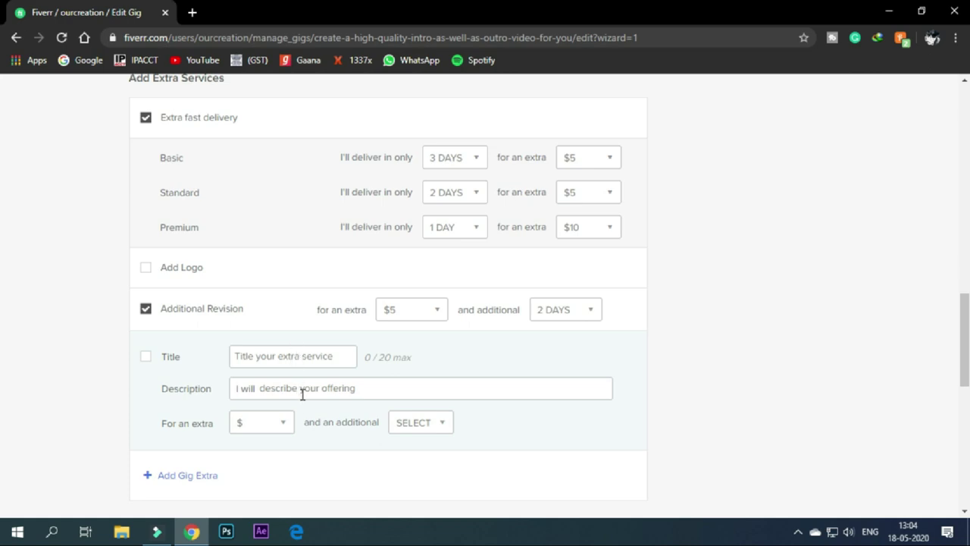
pyautogui.scroll(-2, 327, 360)
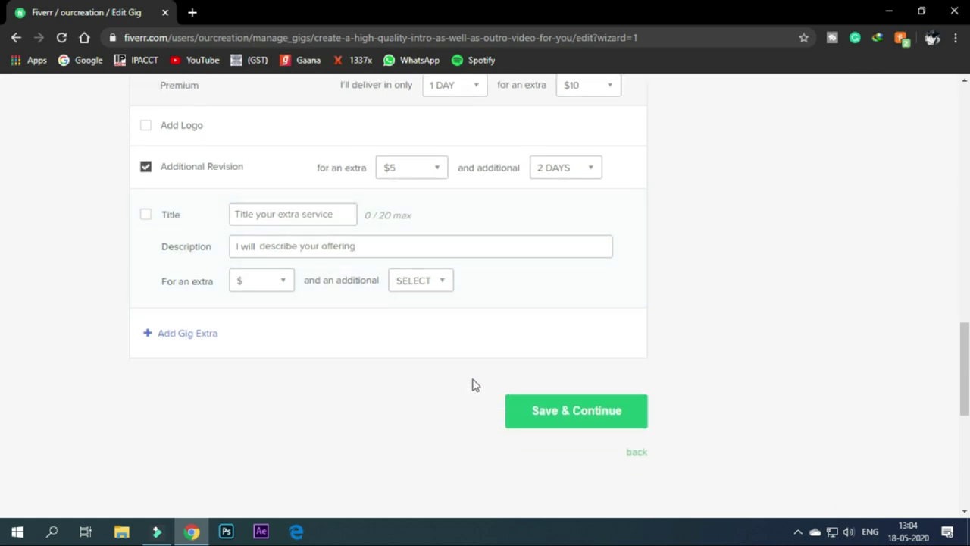
pyautogui.click(549, 409)
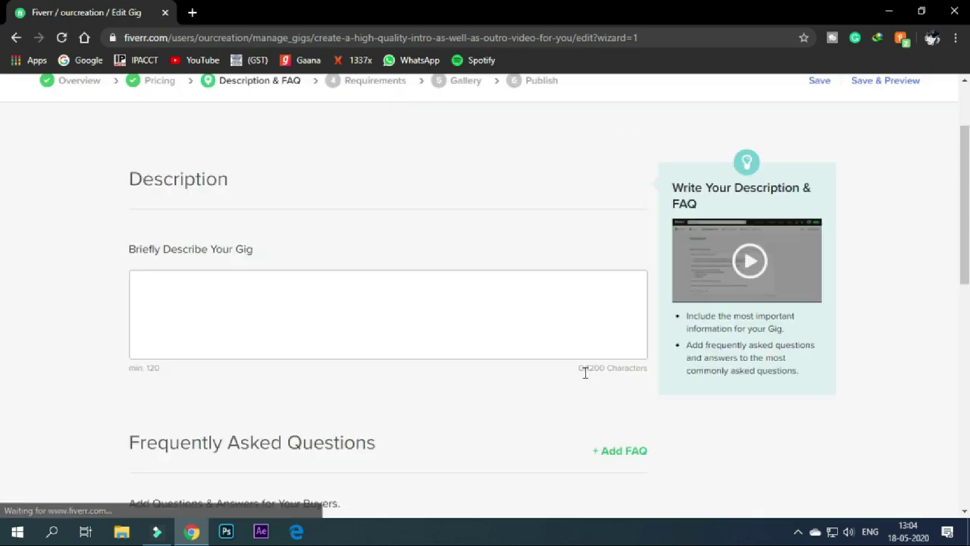
# Step: Begin the gig description with "I am a professional video maker and a professional animator."
pyautogui.scroll(-1, 277, 342)
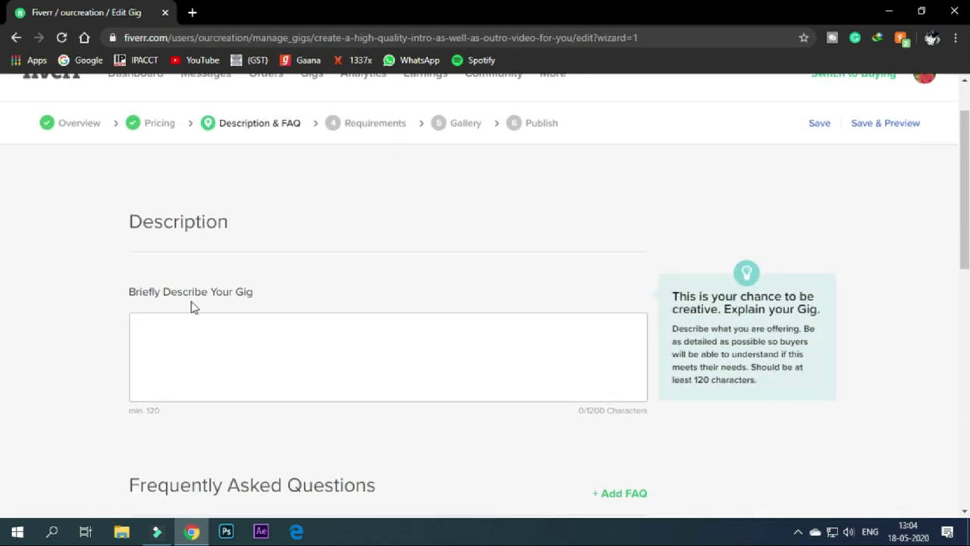
pyautogui.click(244, 345)
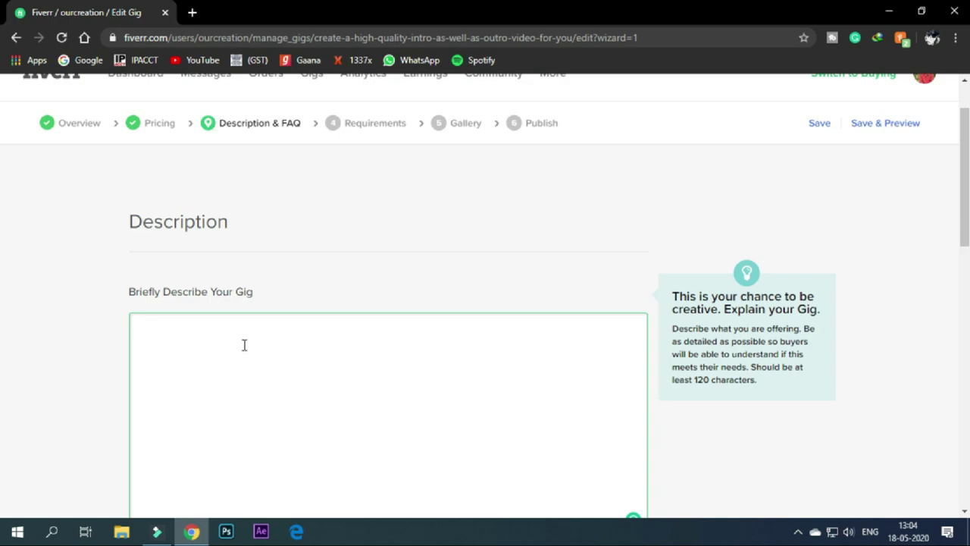
pyautogui.scroll(-5, 244, 344)
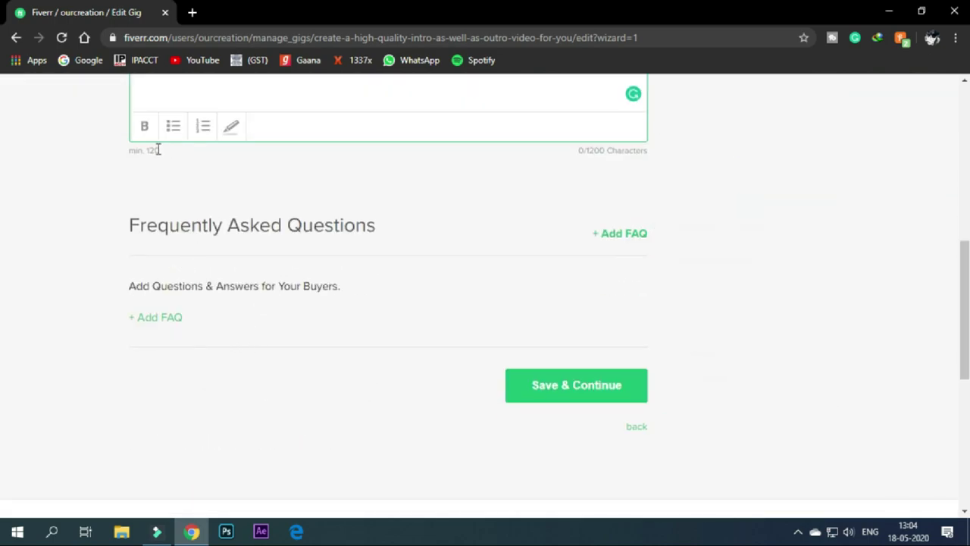
pyautogui.moveTo(463, 249)
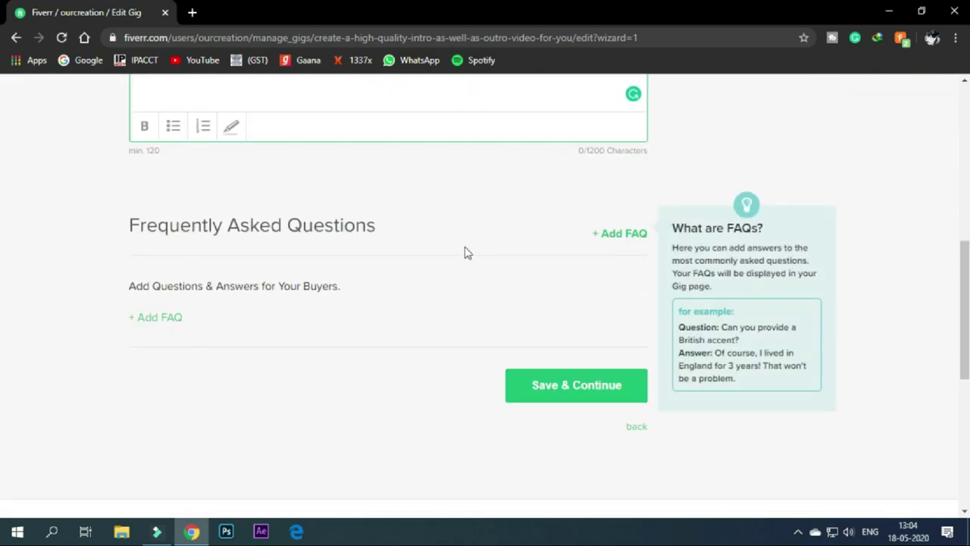
pyautogui.scroll(2, 465, 251)
pyautogui.scroll(3, 465, 253)
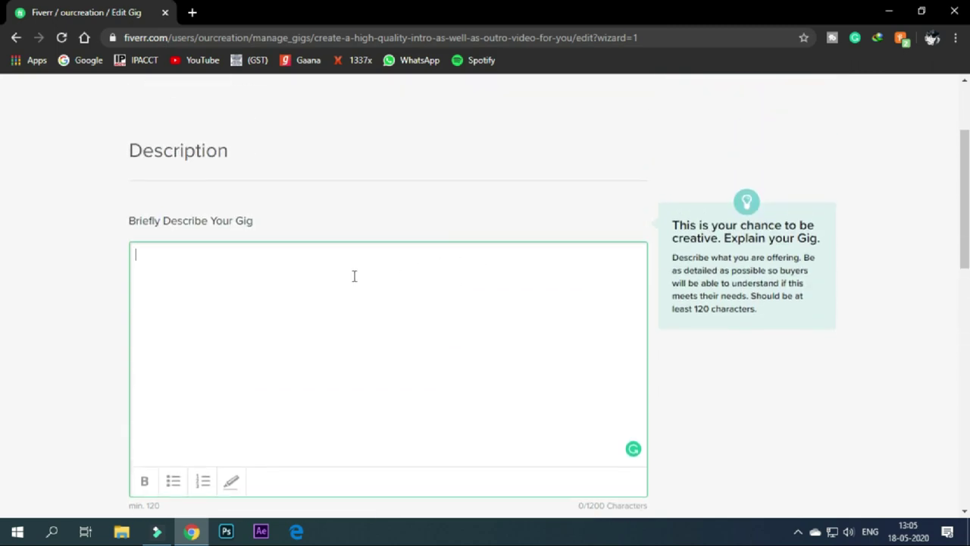
pyautogui.write('am a professiona')
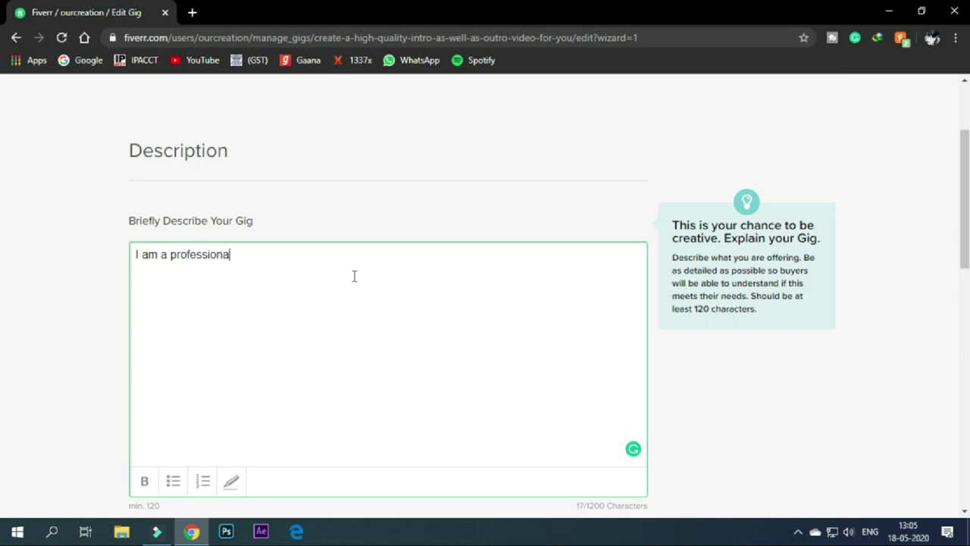
pyautogui.write('l video m')
pyautogui.press('BackSpace')
pyautogui.write('aker and ')
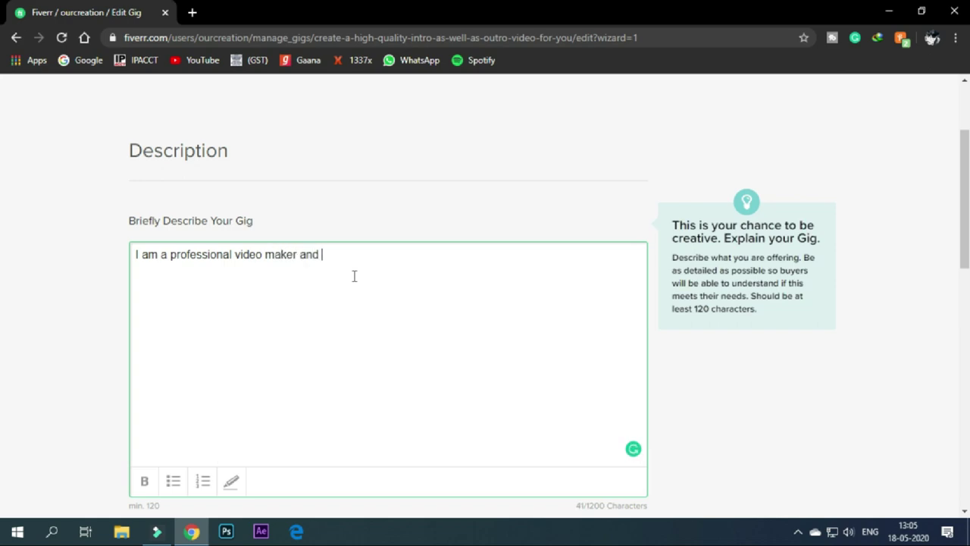
pyautogui.write('a professional ani')
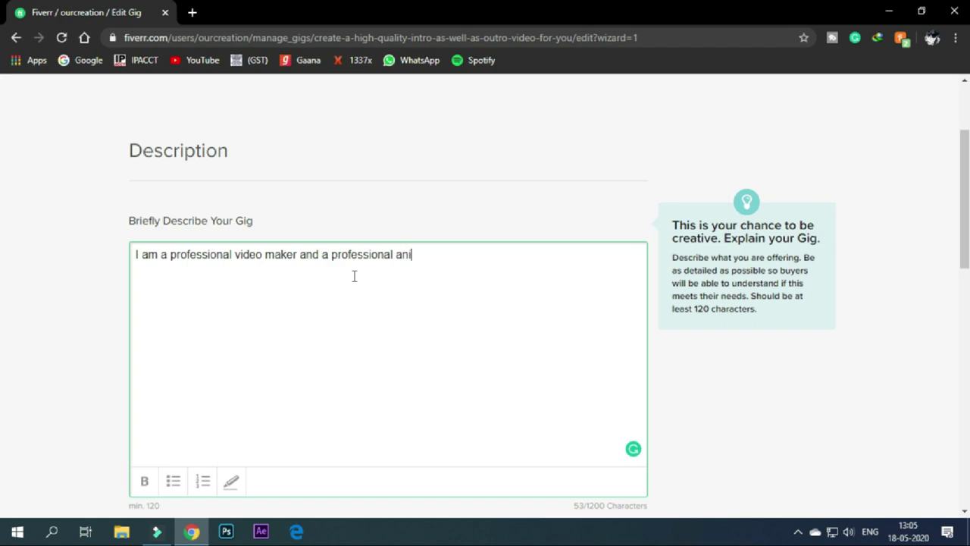
pyautogui.write('mator. Animatio')
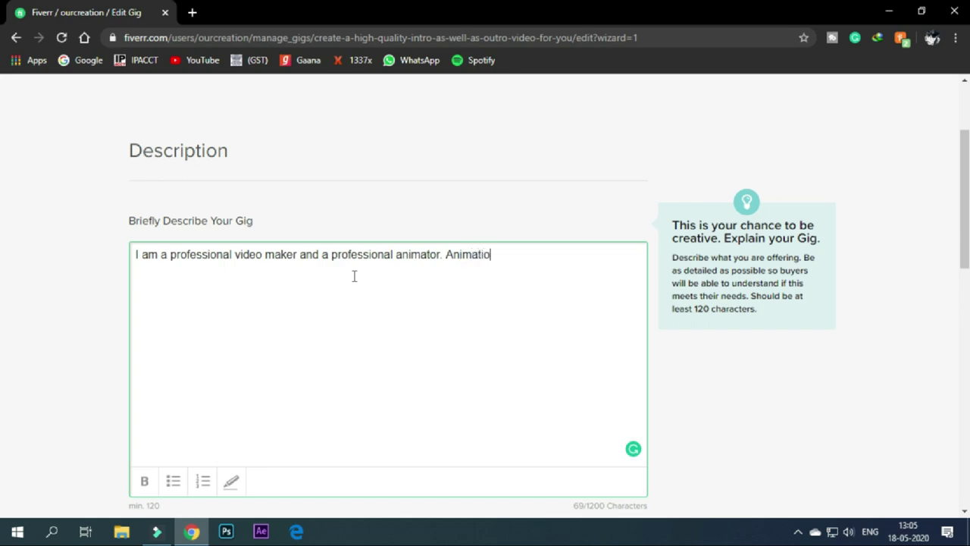
# Step: Continue the gig description with "Animation is in my blood. Trust, is in my character"
pyautogui.write('n is in my blo')
pyautogui.write('od')
pyautogui.press('BackSpace')
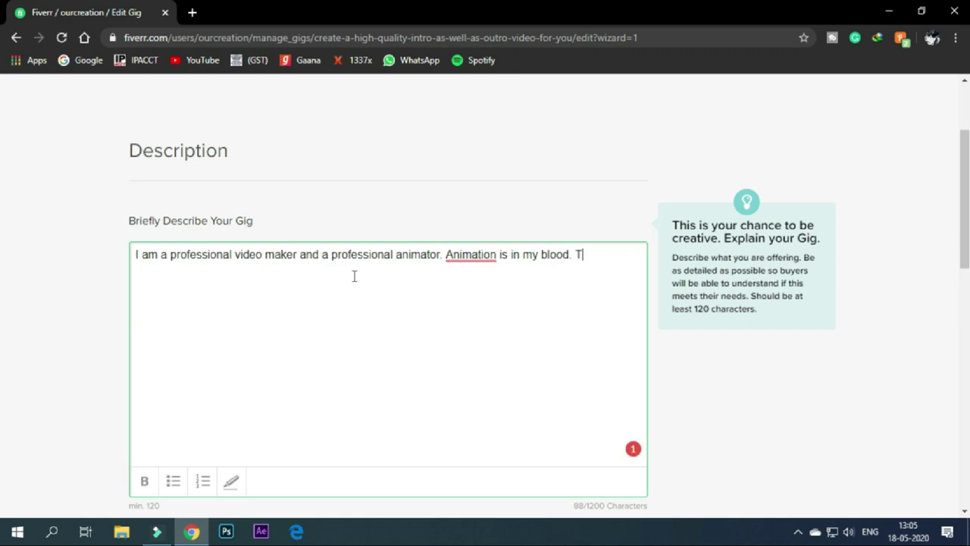
pyautogui.write('ust')
pyautogui.write(', is')
pyautogui.write('is i')
pyautogui.write('n')
pyautogui.write(' my')
pyautogui.write(' character')
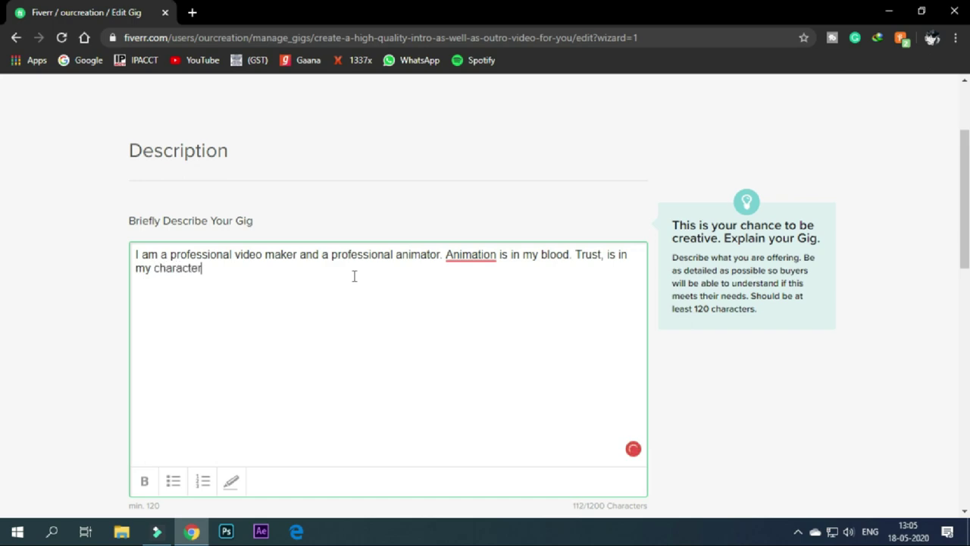
# Step: Finish the gig description with "and you can blindly trust me. So hope to meet you soon."
pyautogui.write(' and you ca')
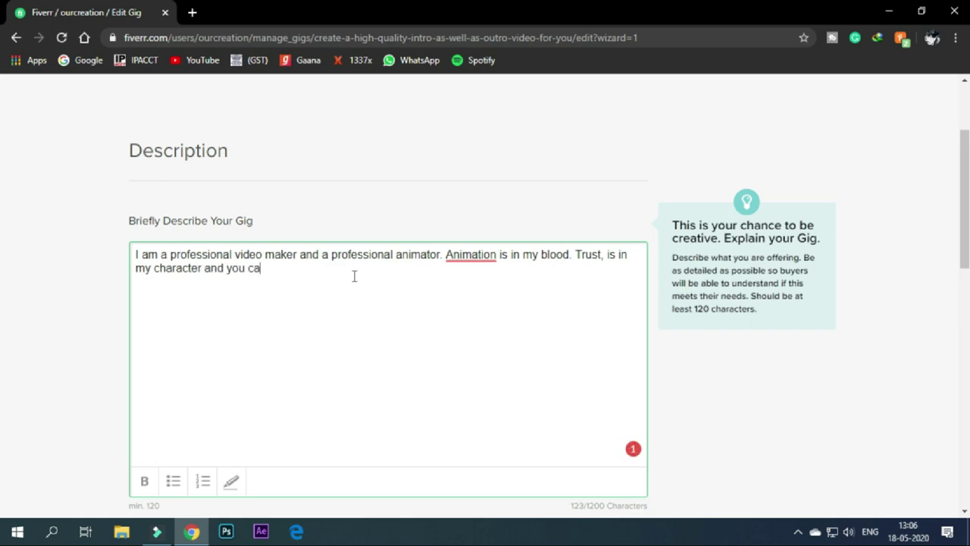
pyautogui.write('n blindly trust')
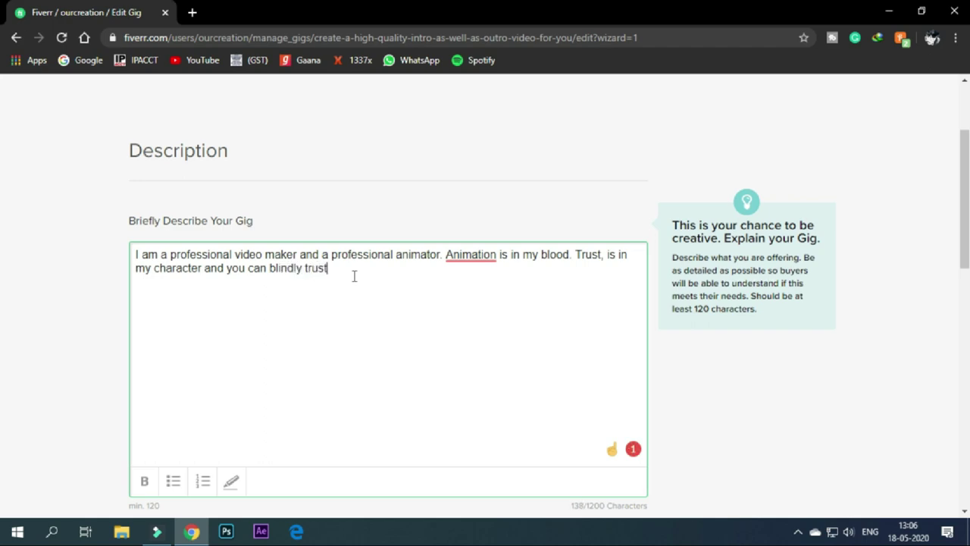
pyautogui.write('me')
pyautogui.click(327, 267)
pyautogui.moveTo(470, 255)
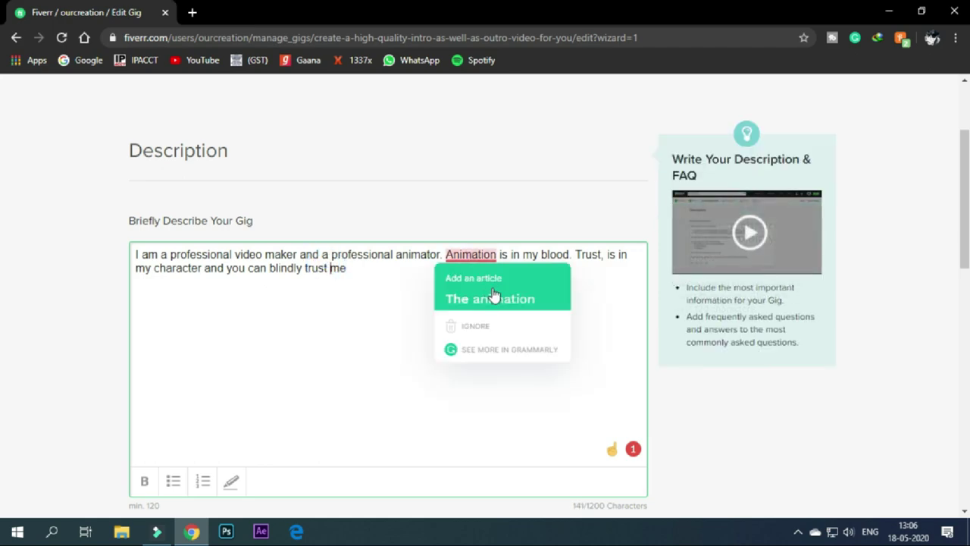
pyautogui.click(420, 413)
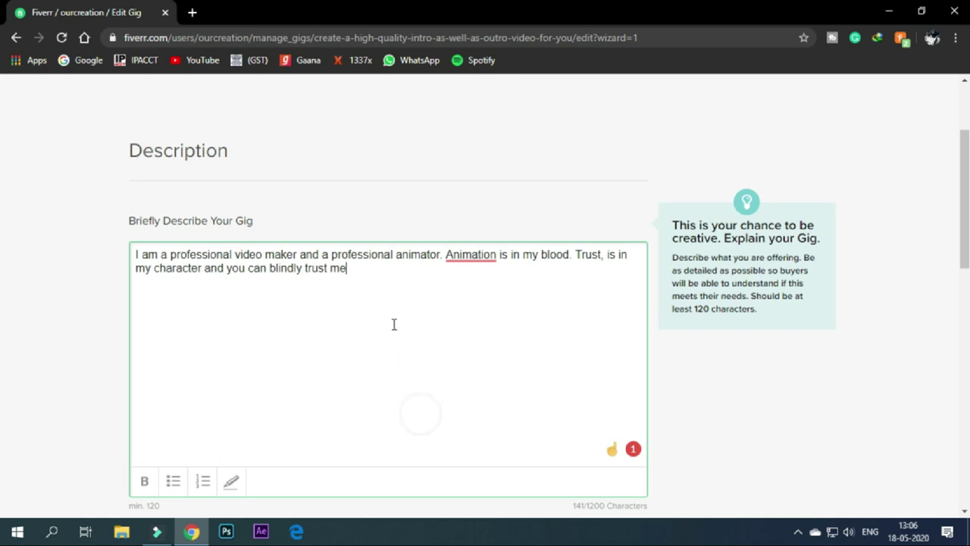
pyautogui.scroll(-1, 397, 306)
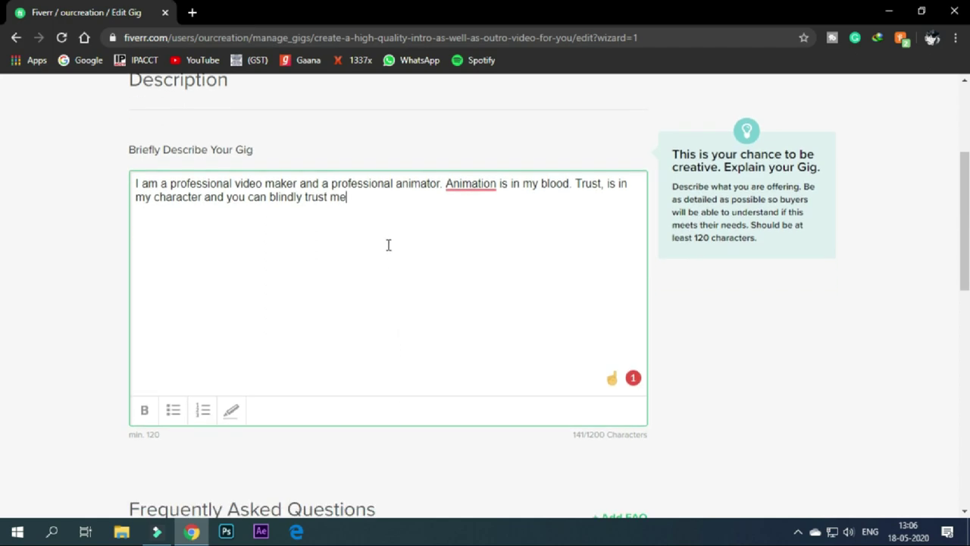
pyautogui.write('. So hope to')
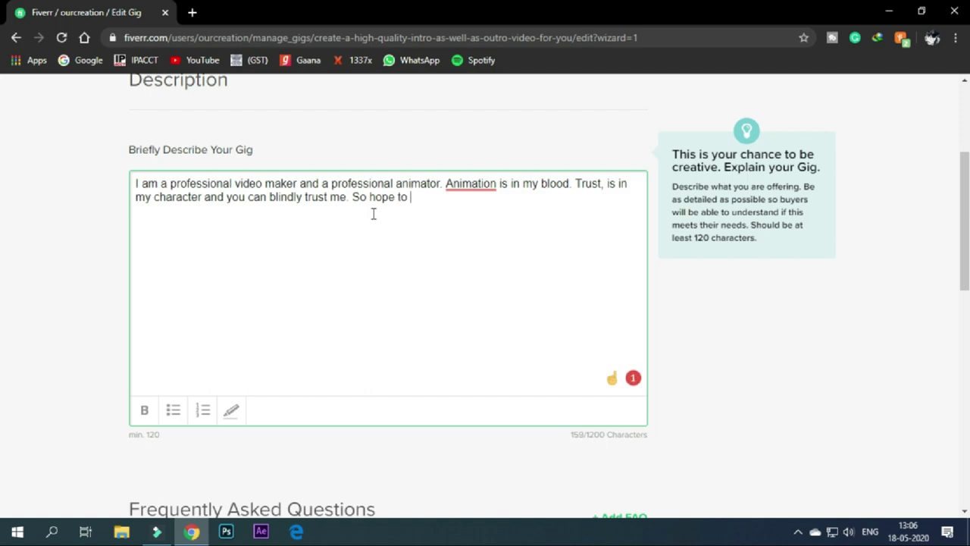
pyautogui.write(' meet you so')
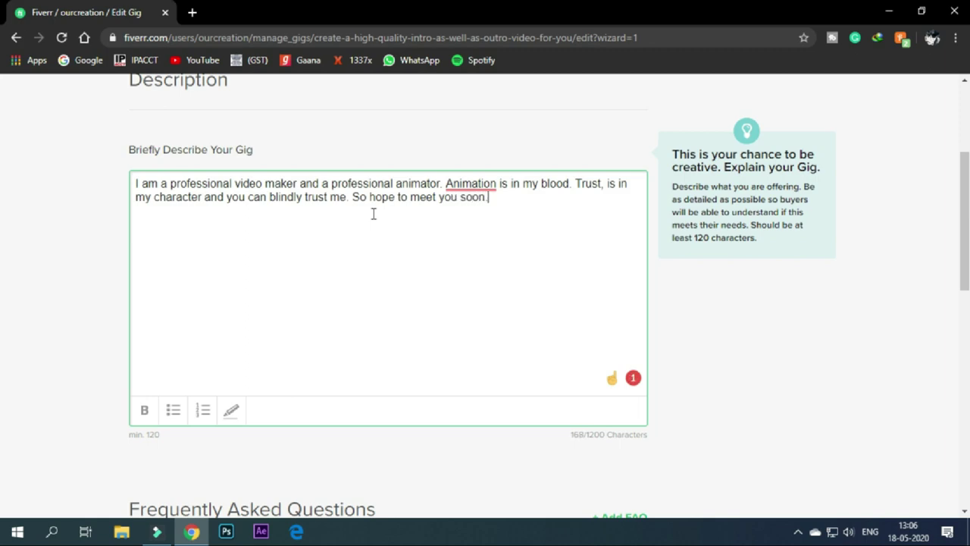
pyautogui.write('on.')
# Step: Try bold, bulleted list, numbered list and highlight formatting on the whole description text
pyautogui.scroll(-1, 455, 219)
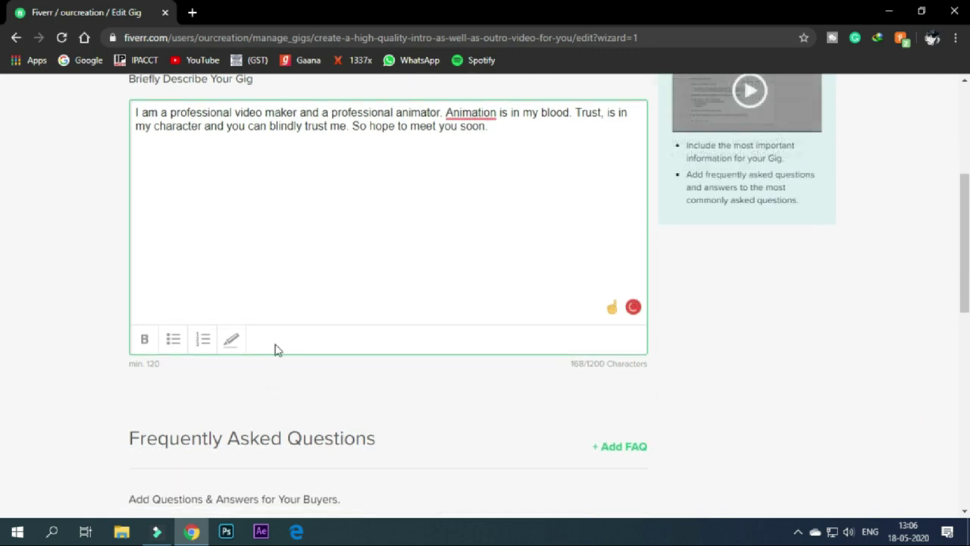
pyautogui.moveTo(496, 134); pyautogui.dragTo(114, 88)
pyautogui.moveTo(173, 243); pyautogui.dragTo(134, 240)
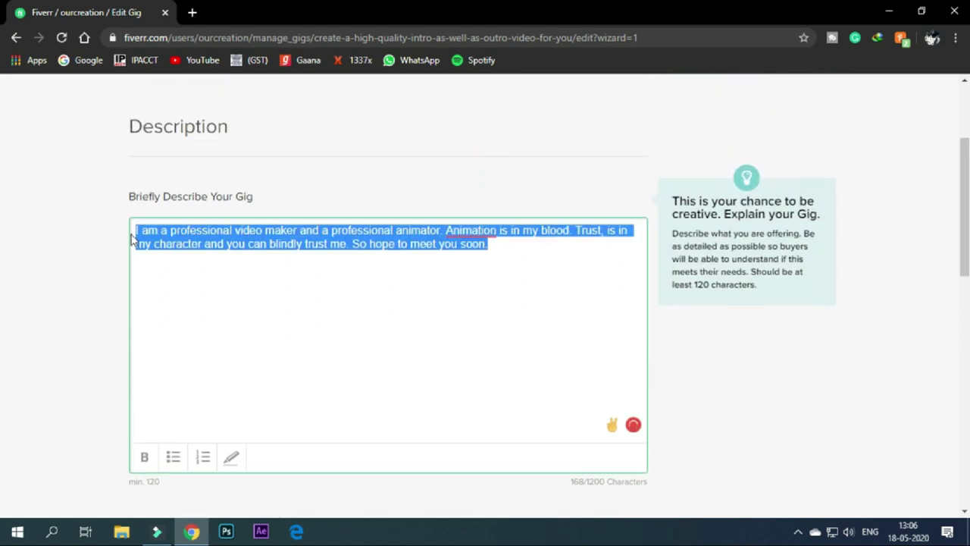
pyautogui.click(137, 459)
pyautogui.click(142, 464)
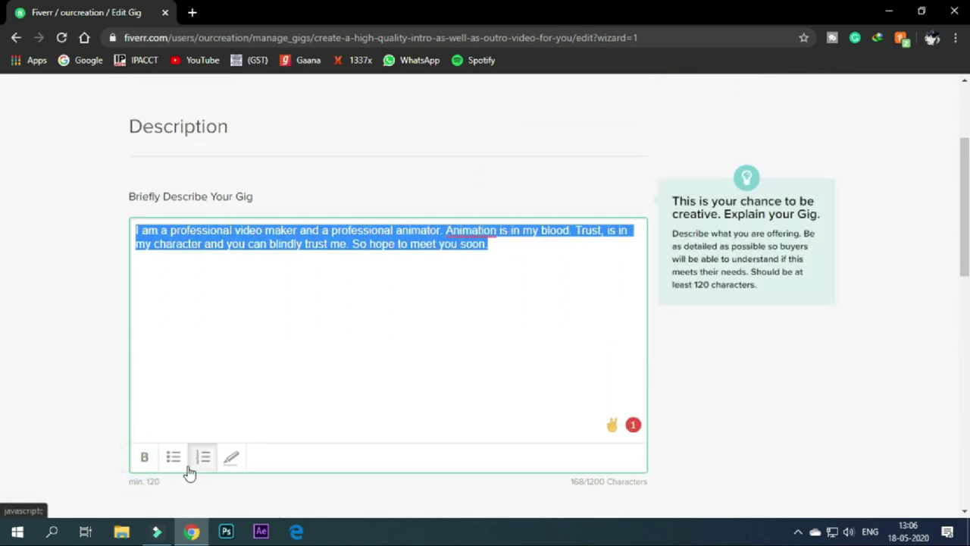
pyautogui.click(174, 465)
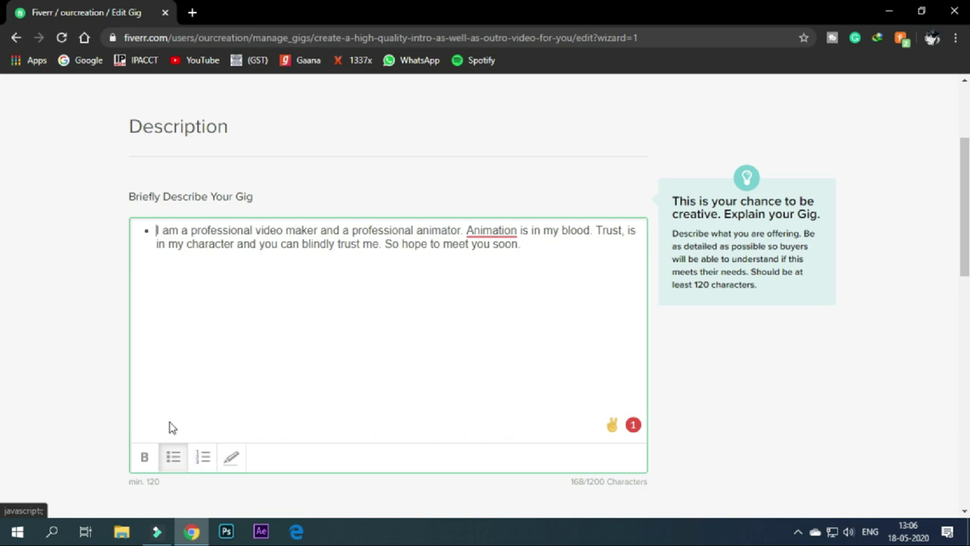
pyautogui.click(173, 459)
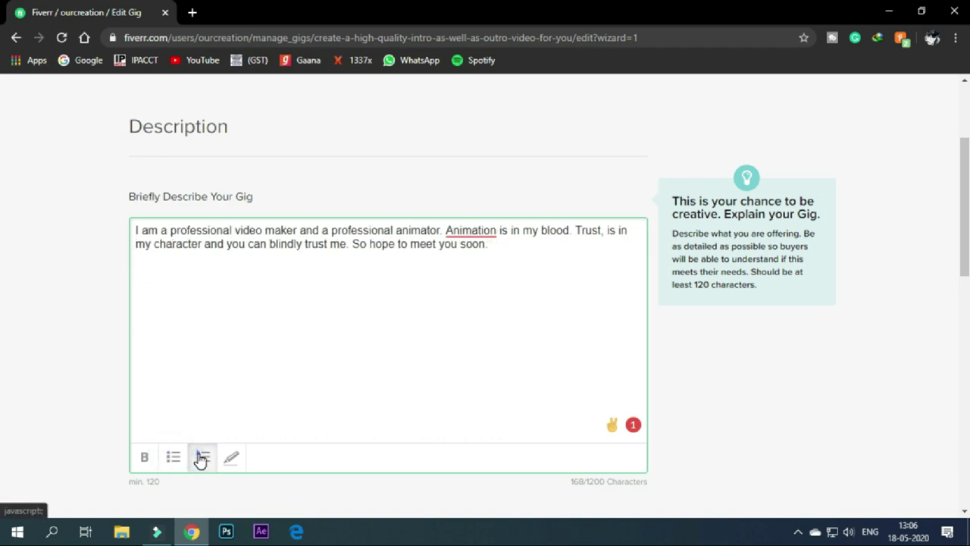
pyautogui.click(201, 457)
pyautogui.click(200, 457)
pyautogui.click(234, 459)
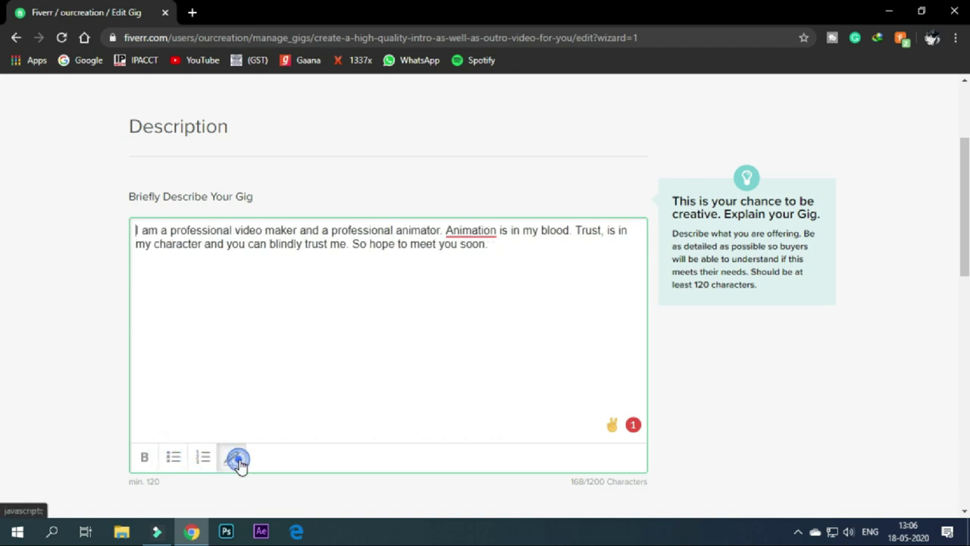
pyautogui.click(329, 361)
pyautogui.moveTo(497, 242)
pyautogui.mouseDown()
pyautogui.moveTo(134, 243)
pyautogui.moveTo(122, 225)
pyautogui.mouseUp()
# Step: Save the description and FAQ stage with no FAQ entries and continue to the buyer requirements
pyautogui.scroll(-3, 606, 400)
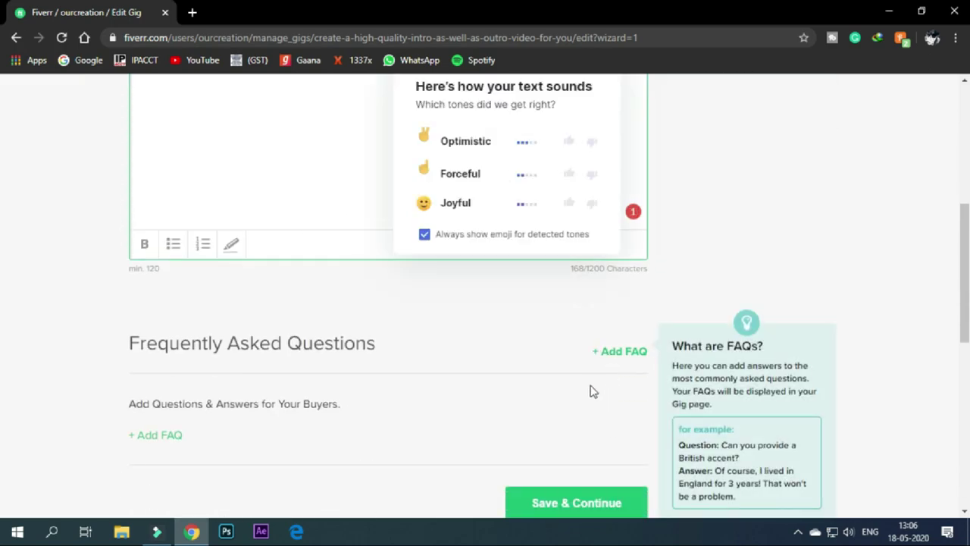
pyautogui.scroll(-1, 839, 194)
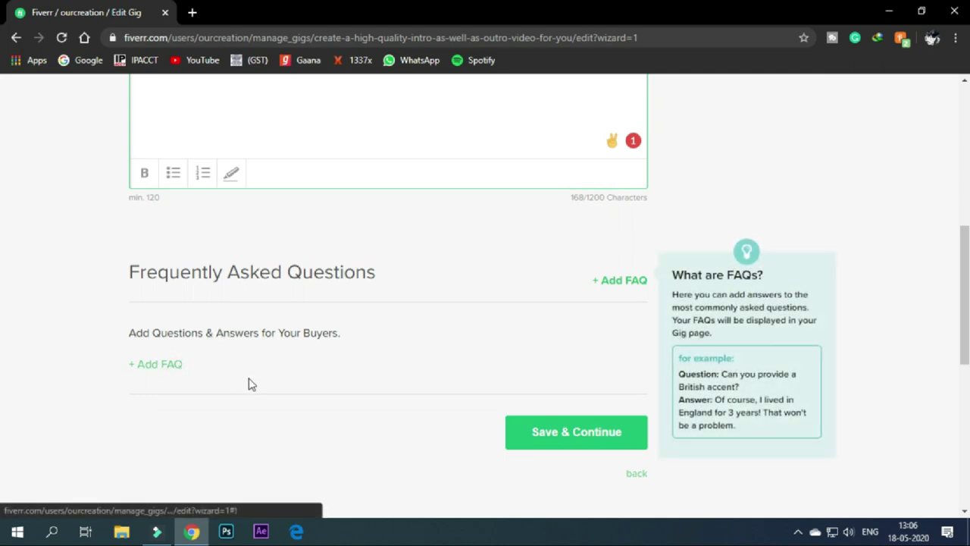
pyautogui.click(573, 446)
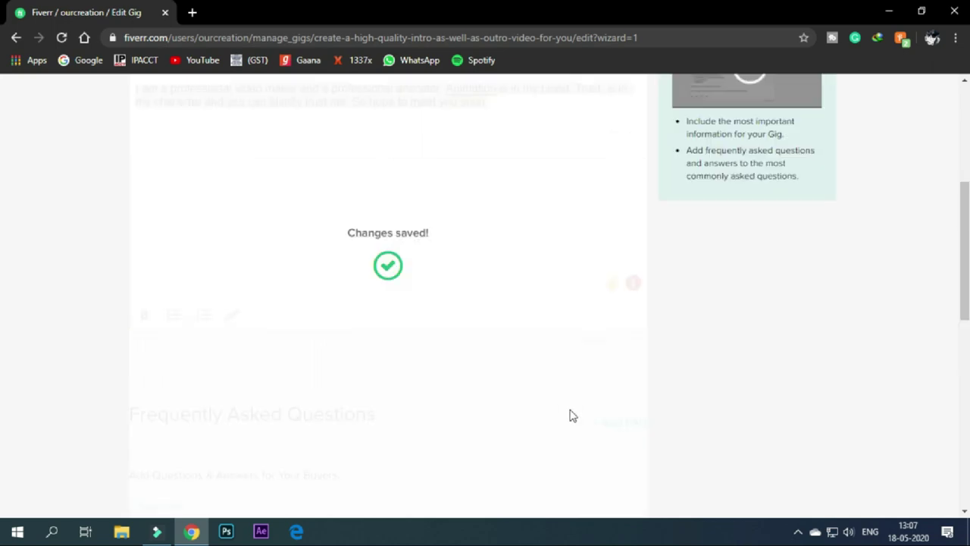
# Step: Add a first buyer requirement reading "30% advance payment, Company name, Background music"
pyautogui.click(244, 346)
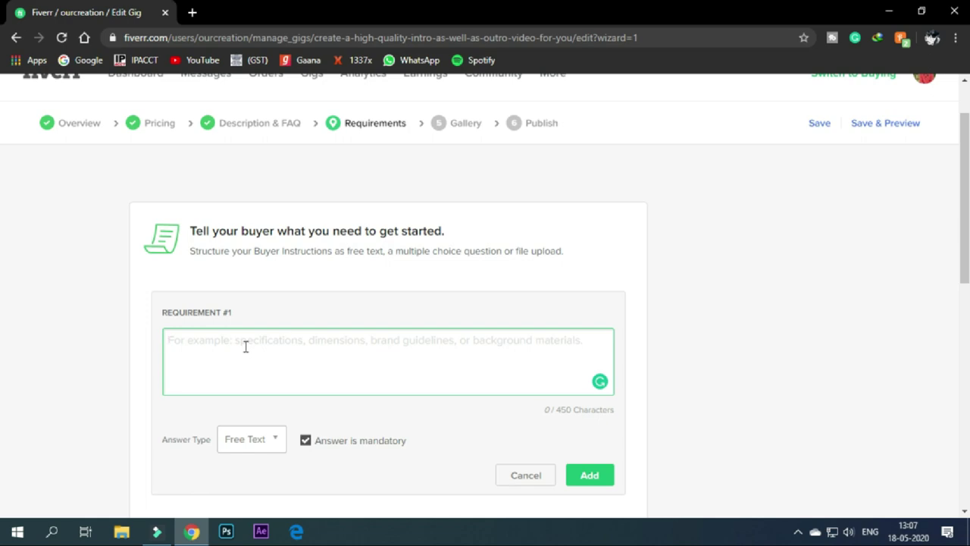
pyautogui.scroll(-5, 245, 346)
pyautogui.scroll(4, 245, 350)
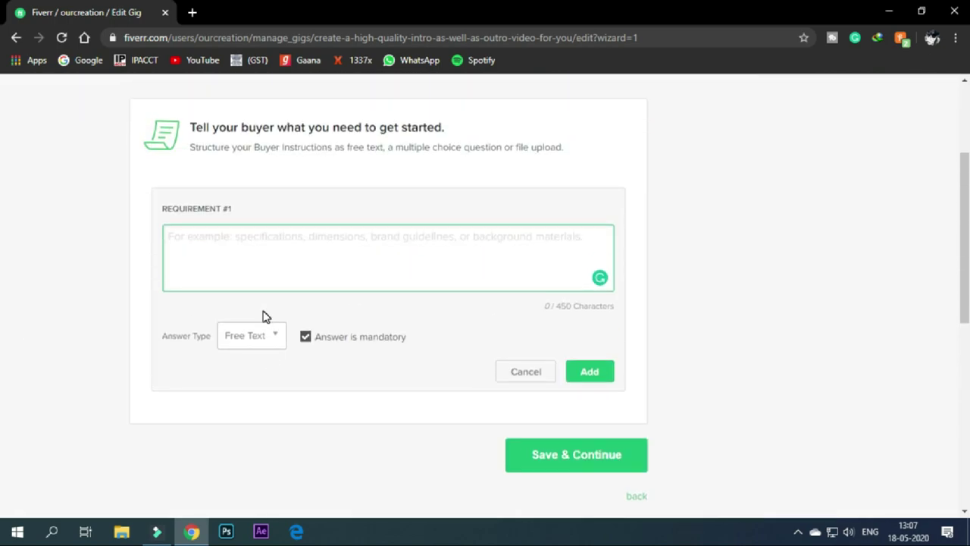
pyautogui.write('30')
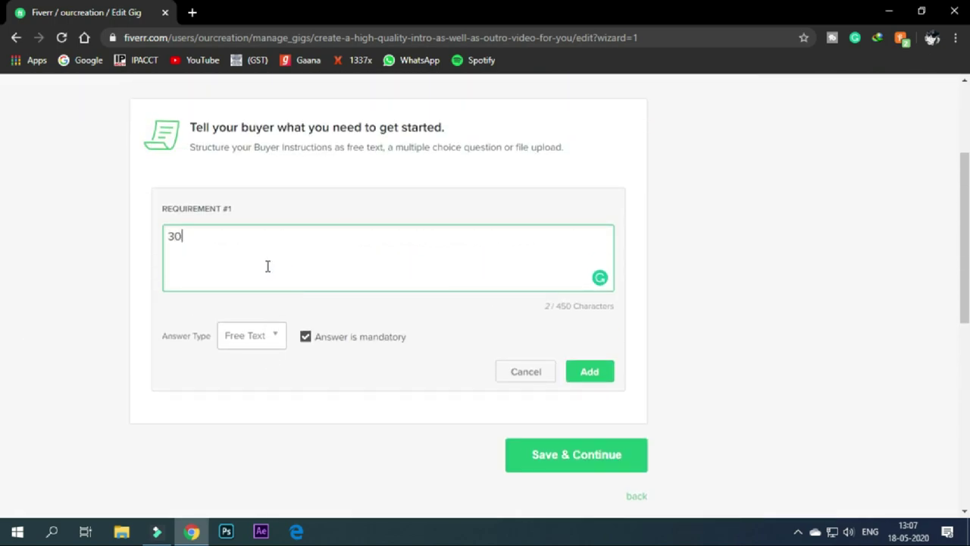
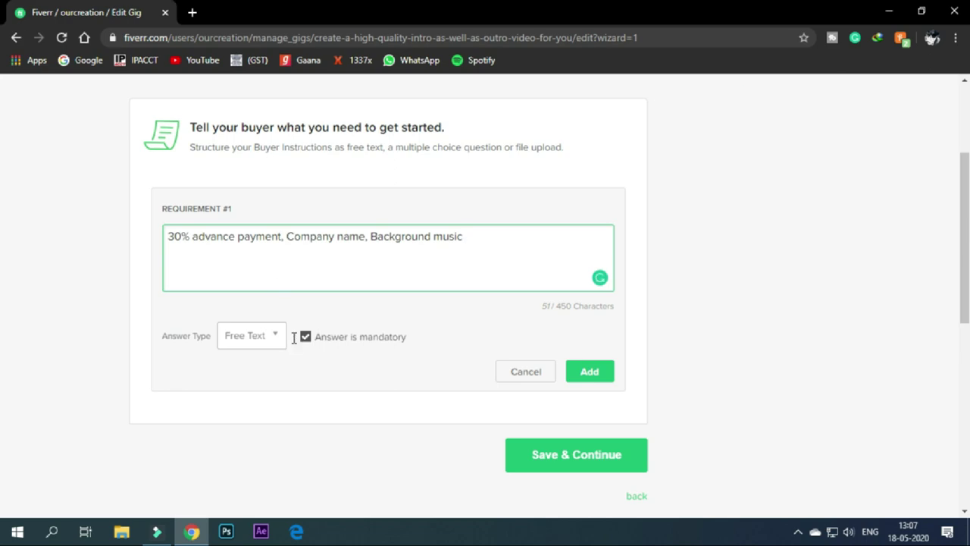
pyautogui.click(591, 371)
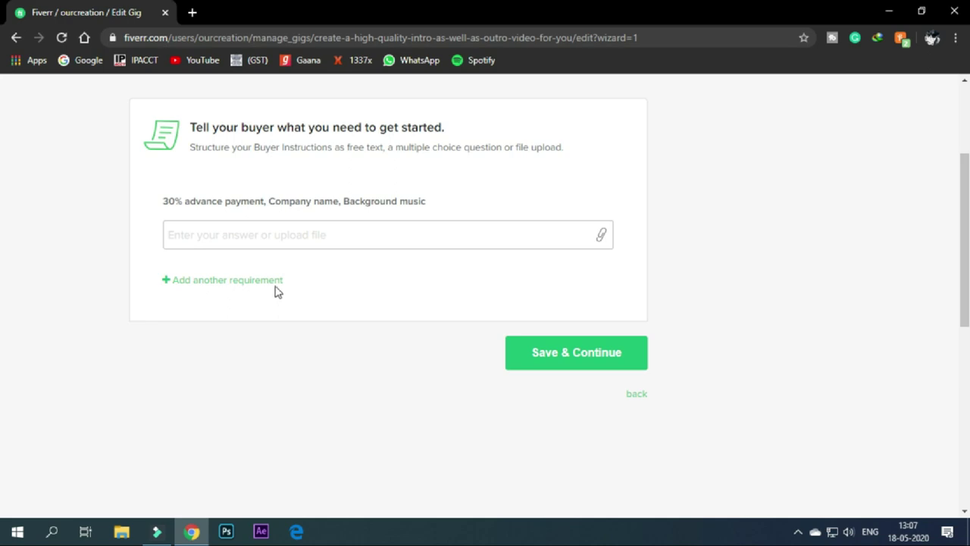
# Step: Save the requirements stage and continue to the gig gallery, looking over its video and photo sections
pyautogui.click(631, 356)
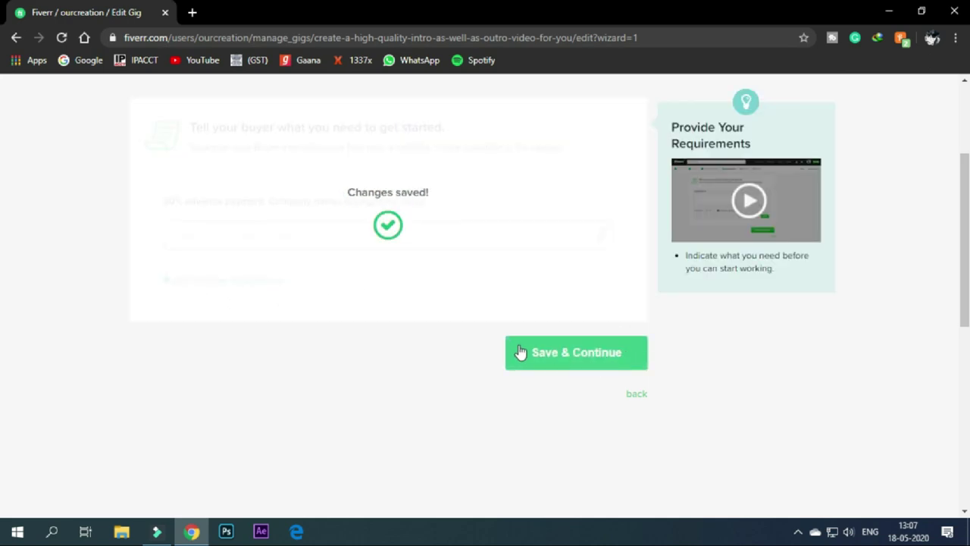
pyautogui.scroll(-3, 543, 333)
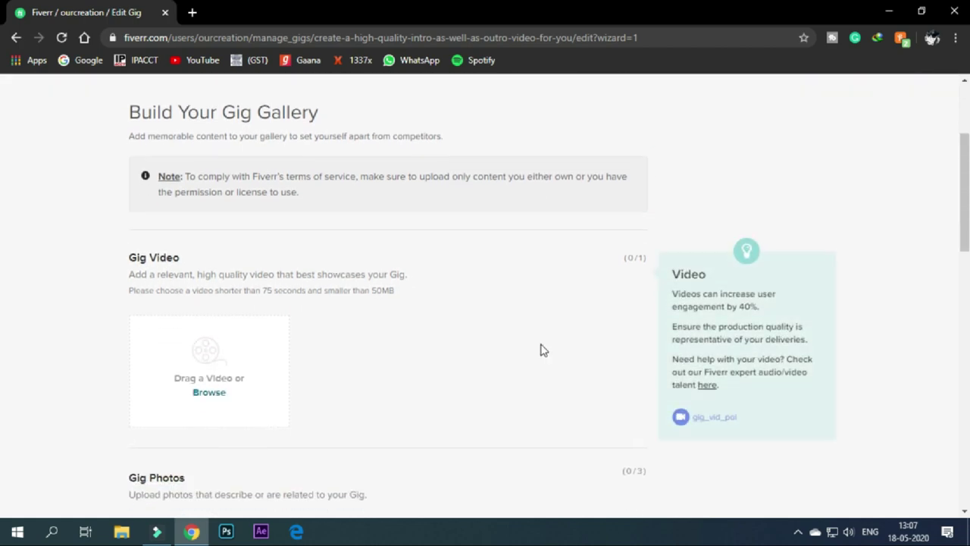
pyautogui.scroll(1, 523, 353)
pyautogui.scroll(1, 521, 353)
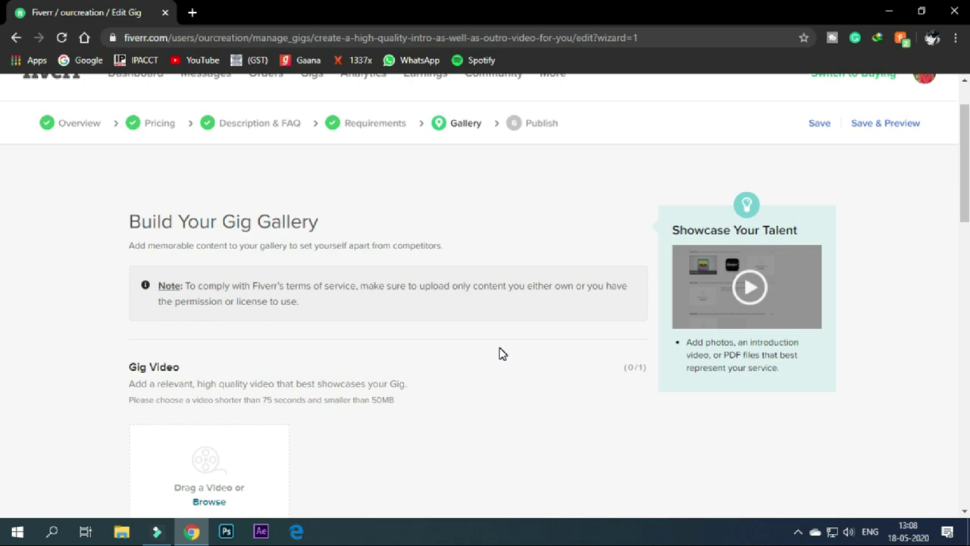
# Step: Search Google for "panzoid" in a new browser tab and open the Panzoid website
pyautogui.scroll(-2, 457, 388)
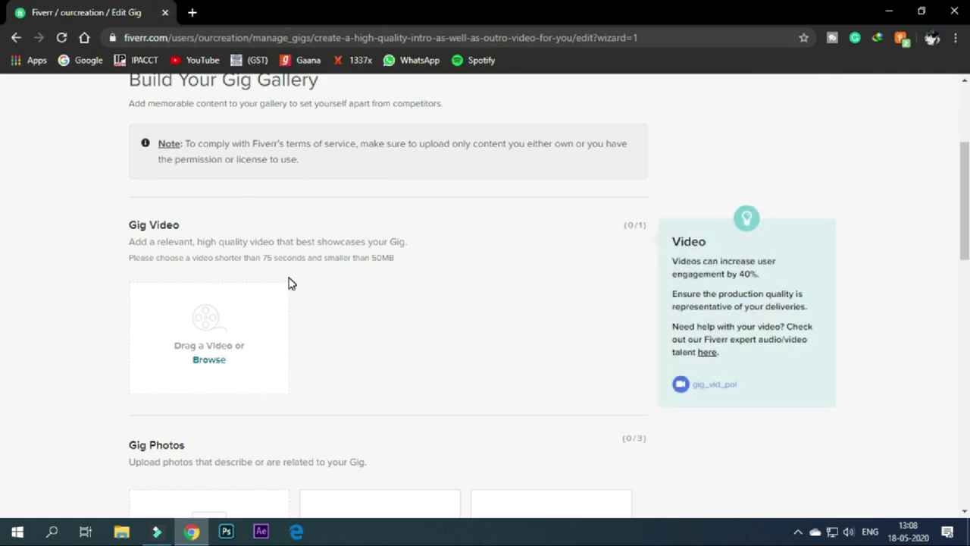
pyautogui.click(191, 13)
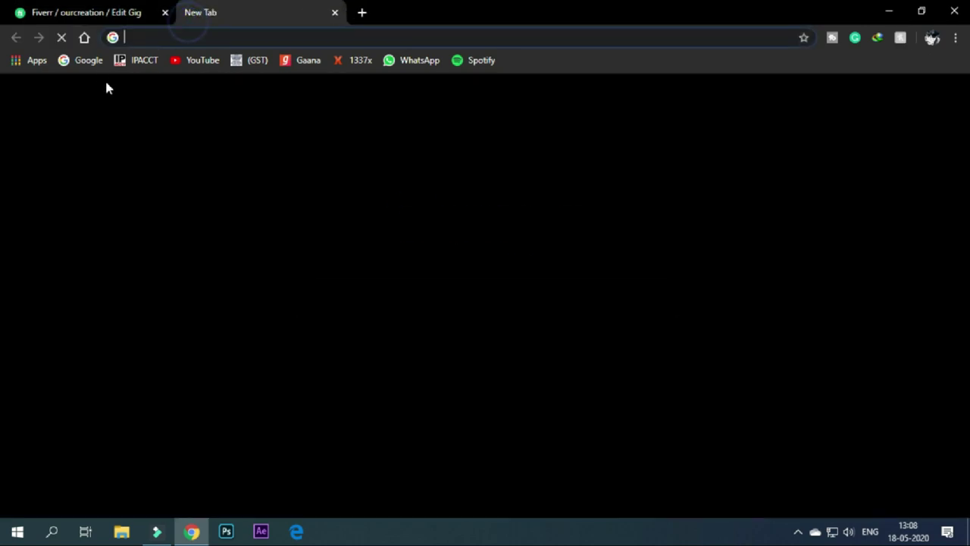
pyautogui.click(84, 37)
pyautogui.click(410, 289)
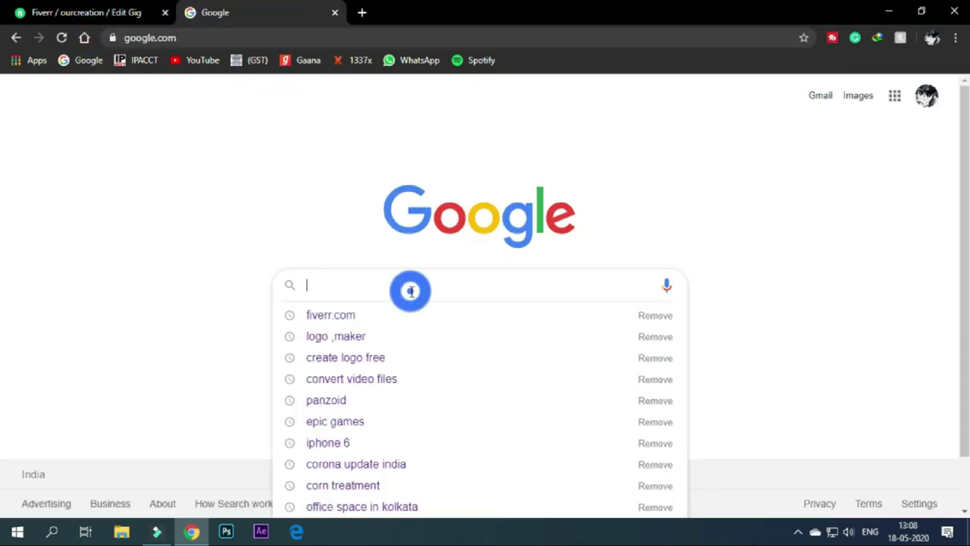
pyautogui.write('panzoid')
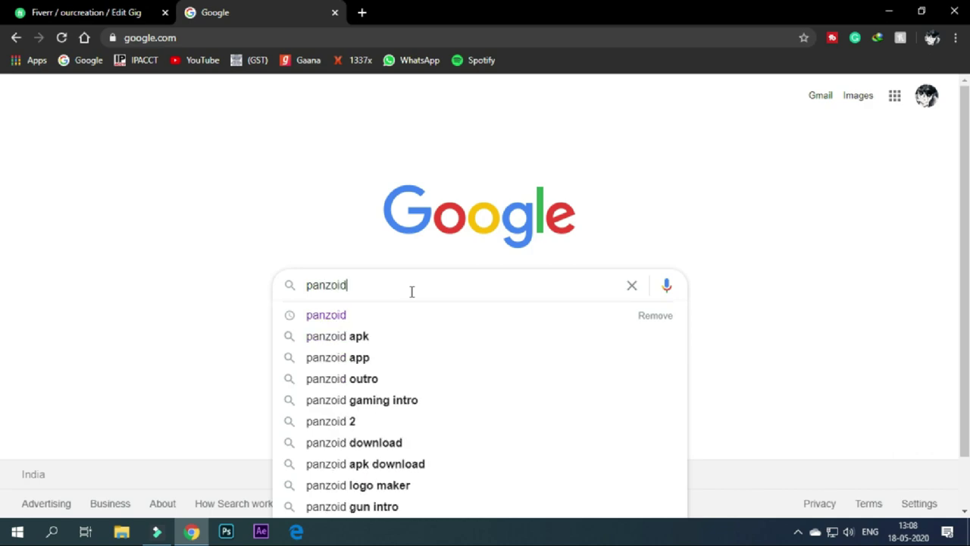
pyautogui.press('Return')
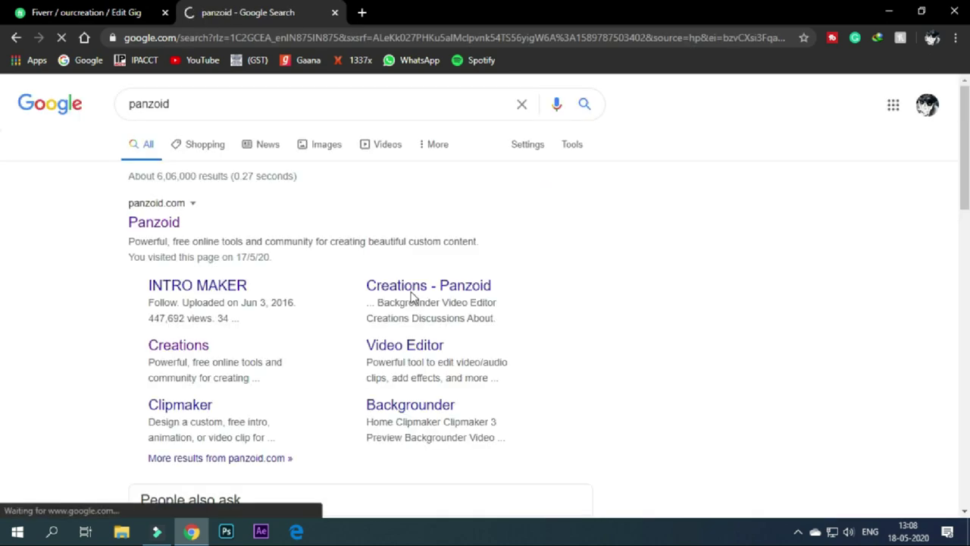
pyautogui.click(176, 224)
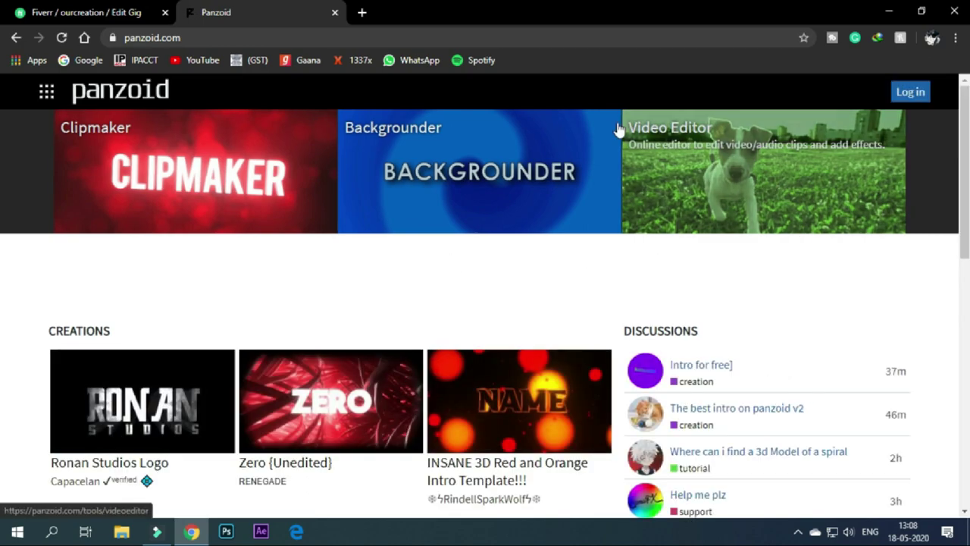
# Step: Open Panzoid's full Creations listing from its home page
pyautogui.scroll(-6, 616, 270)
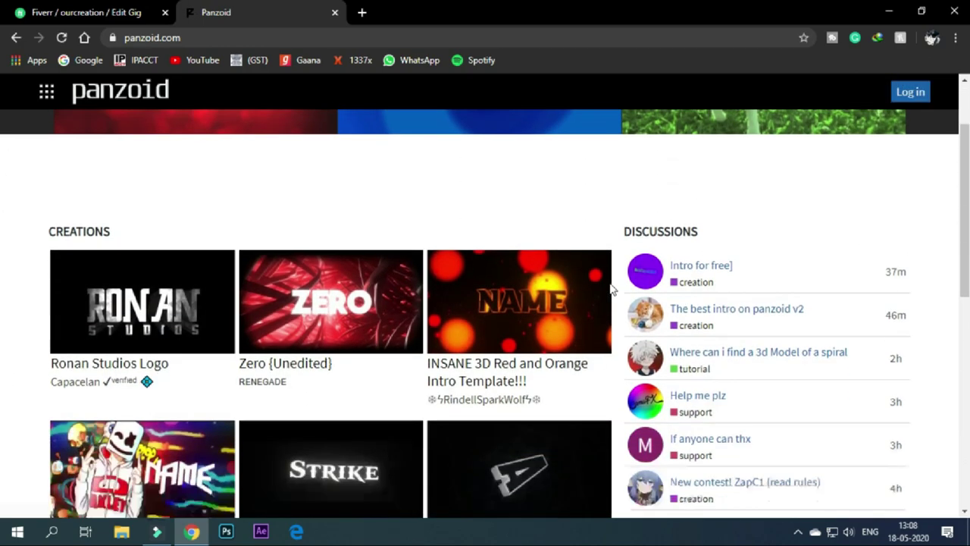
pyautogui.scroll(1, 279, 299)
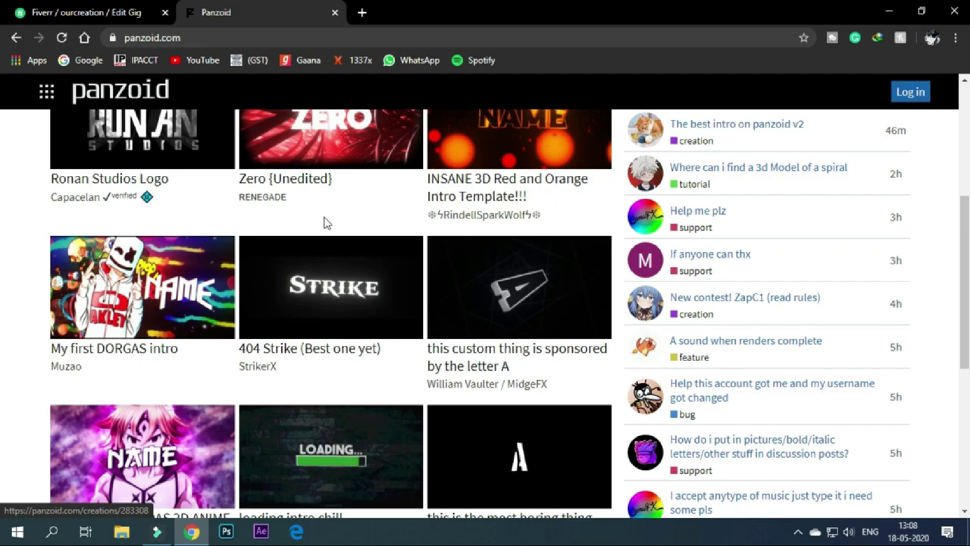
pyautogui.scroll(-2, 325, 220)
pyautogui.click(330, 378)
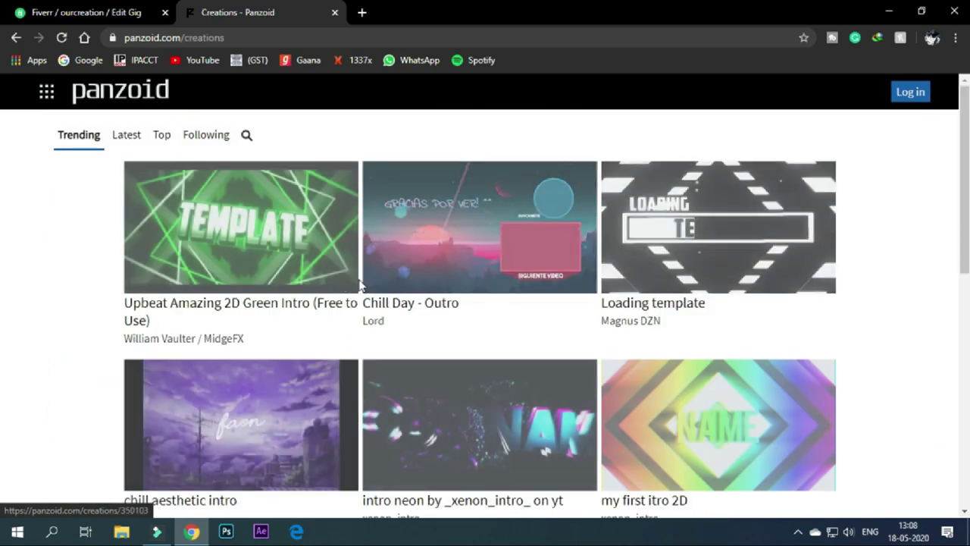
# Step: Browse the trending creations for a suitable intro template, comparing the thumbnails
pyautogui.scroll(-5, 670, 278)
pyautogui.scroll(-2, 670, 277)
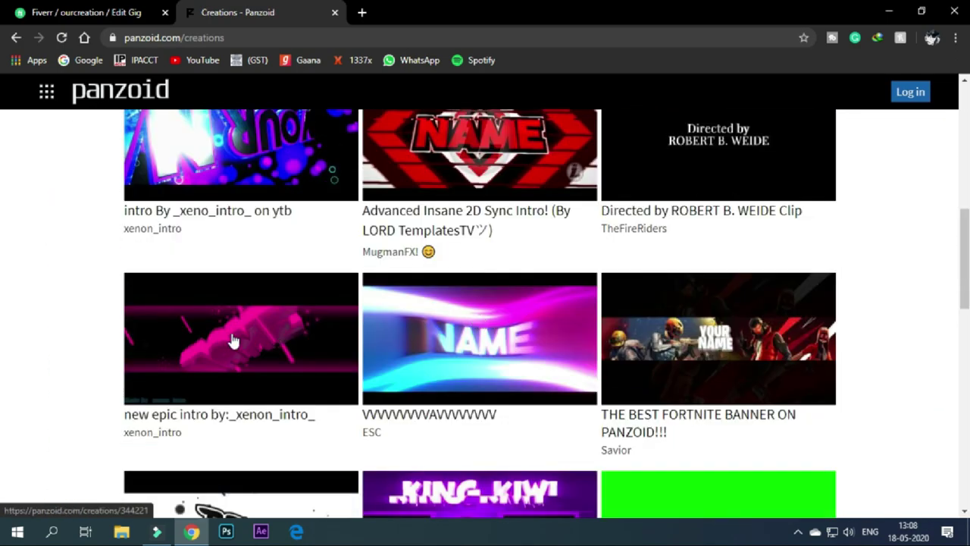
pyautogui.scroll(-4, 634, 406)
pyautogui.scroll(-3, 414, 368)
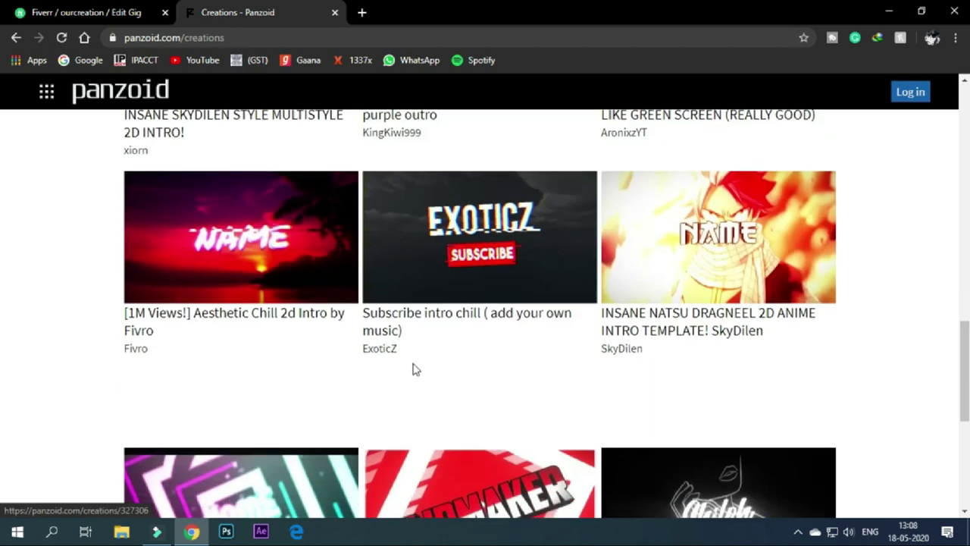
pyautogui.scroll(4, 611, 288)
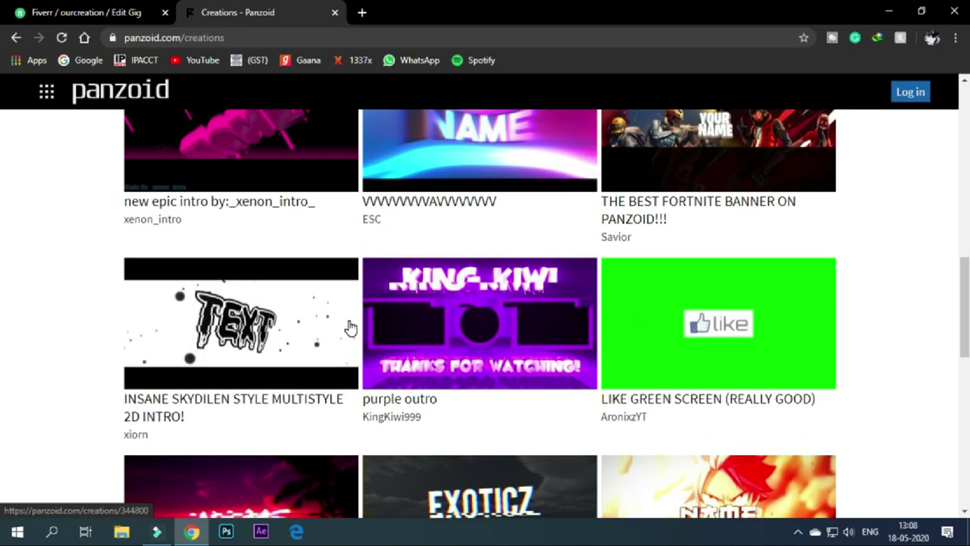
pyautogui.scroll(-2, 653, 323)
pyautogui.scroll(-3, 653, 324)
pyautogui.scroll(-8, 693, 300)
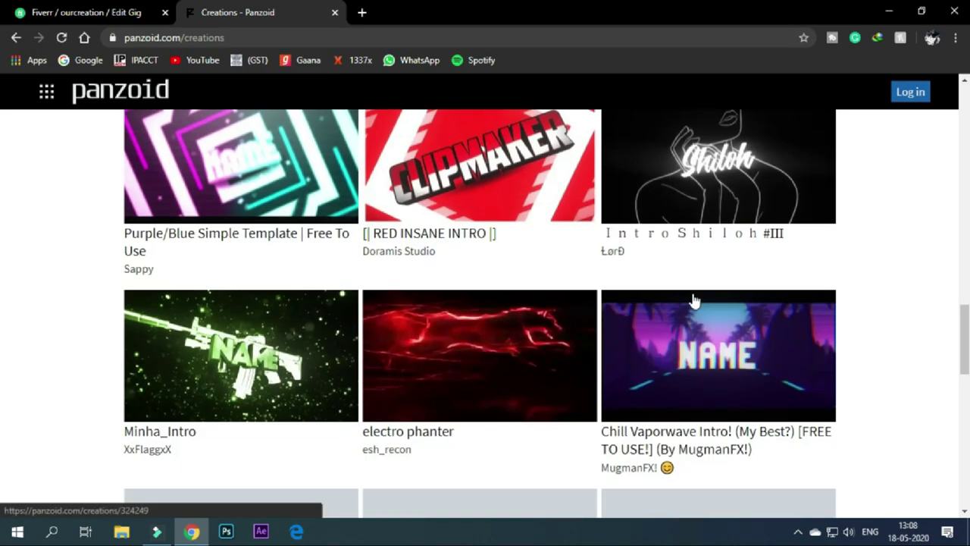
pyautogui.scroll(-10, 693, 299)
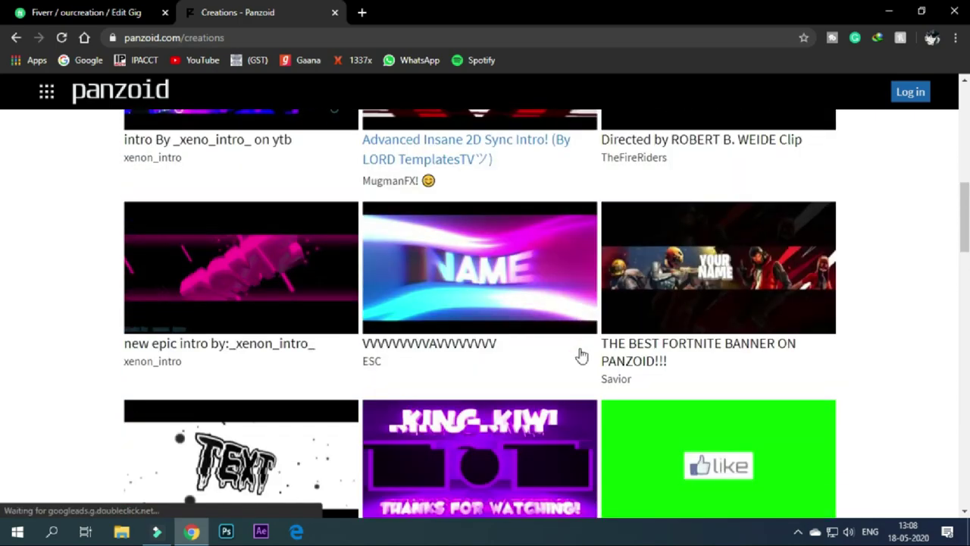
pyautogui.scroll(3, 530, 341)
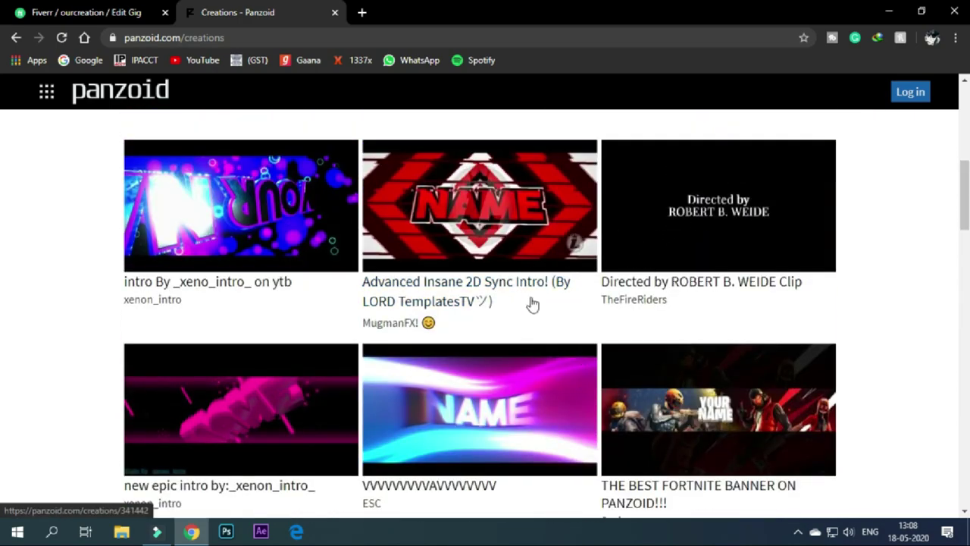
pyautogui.scroll(-2, 559, 355)
pyautogui.scroll(-1, 558, 355)
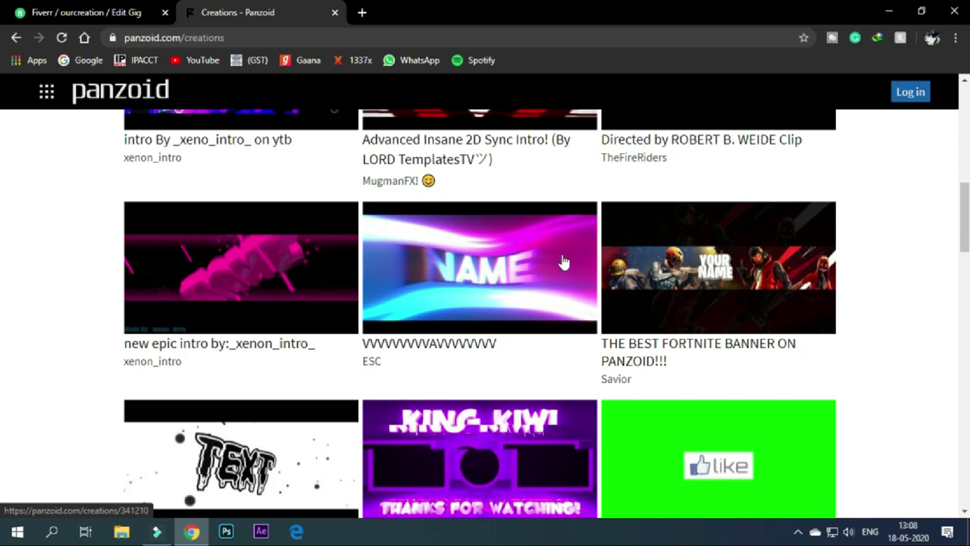
# Step: Go through the "VVVVVVVVVAVVVVVVVV" creation to the same creator's "Intro Extreme Bass Boost" template and open that one in Clipmaker
pyautogui.click(591, 242)
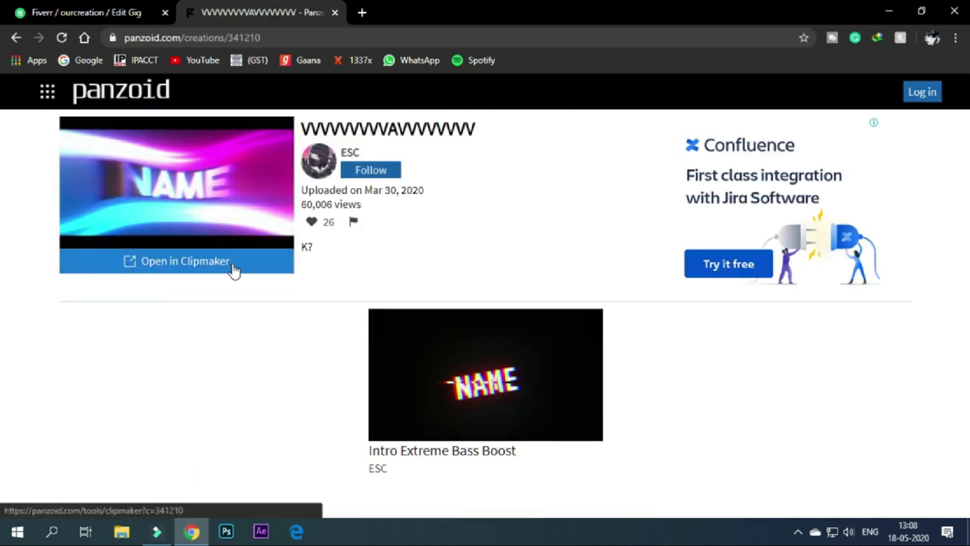
pyautogui.click(485, 376)
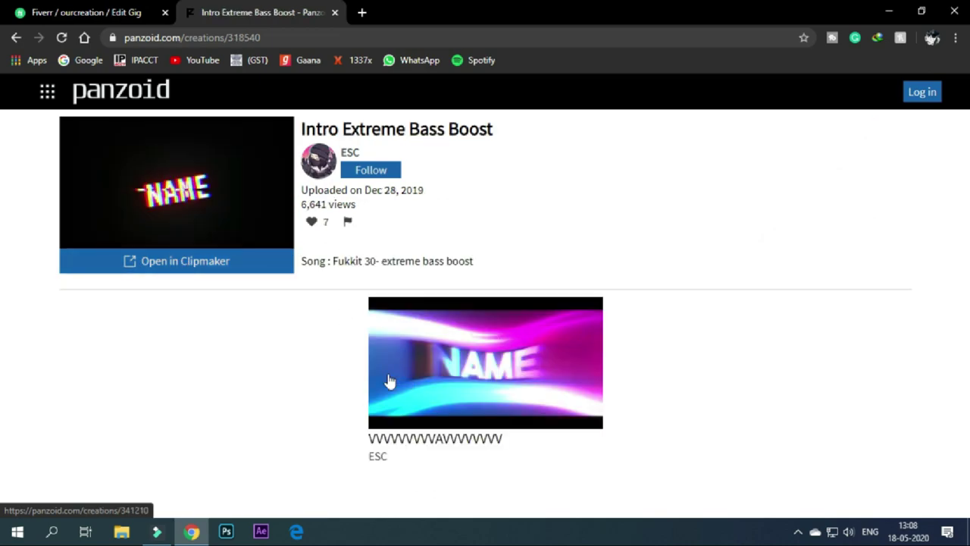
pyautogui.click(136, 269)
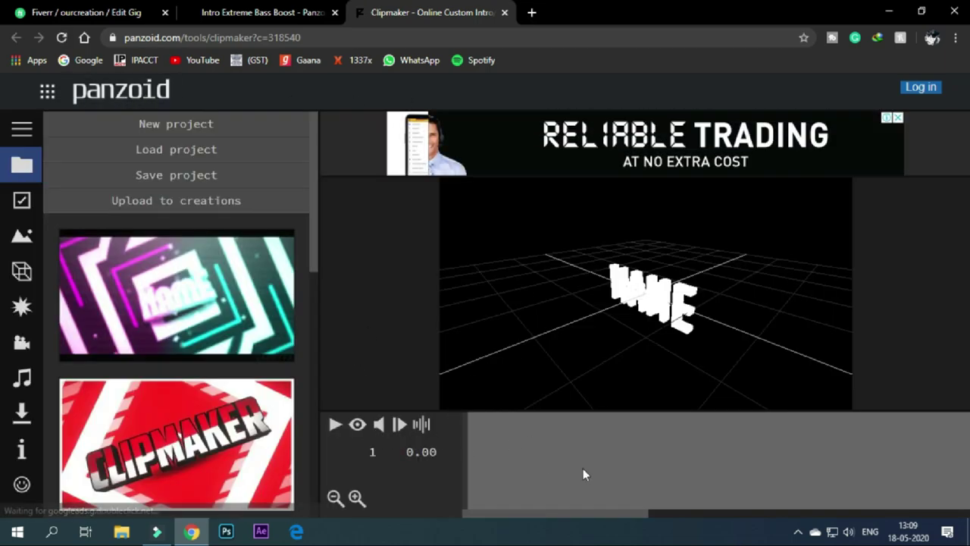
# Step: Mute the computer's speakers, turn on the rendered scene preview, and play the intro briefly before pausing it
pyautogui.click(849, 531)
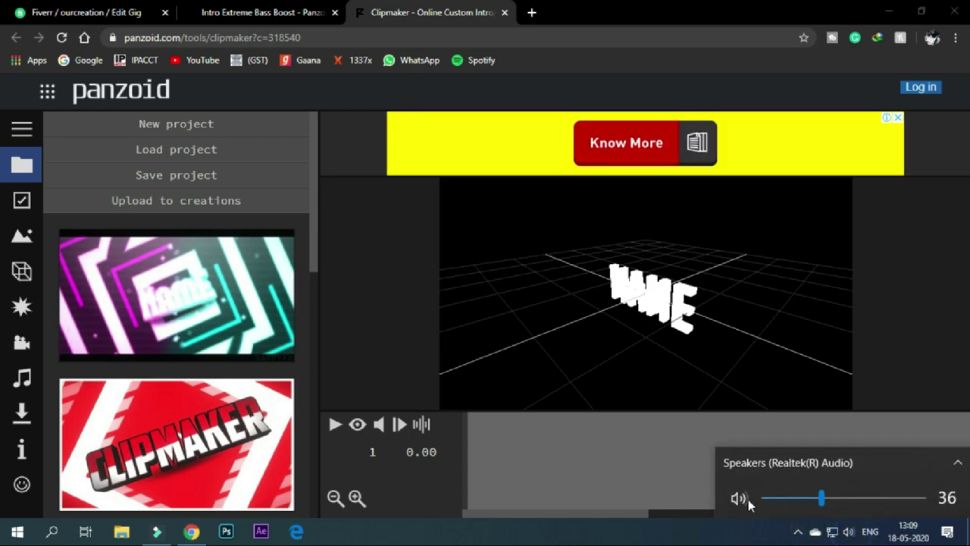
pyautogui.click(738, 498)
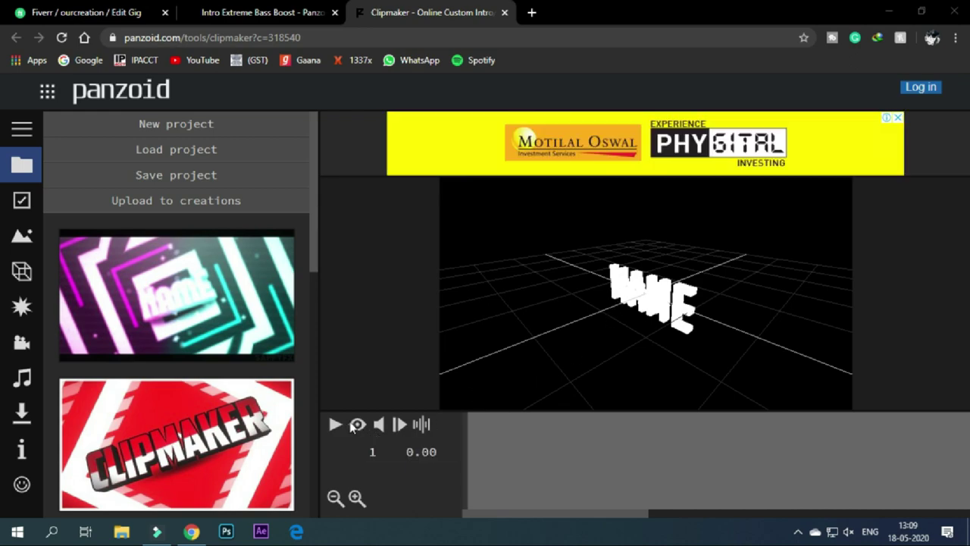
pyautogui.click(357, 428)
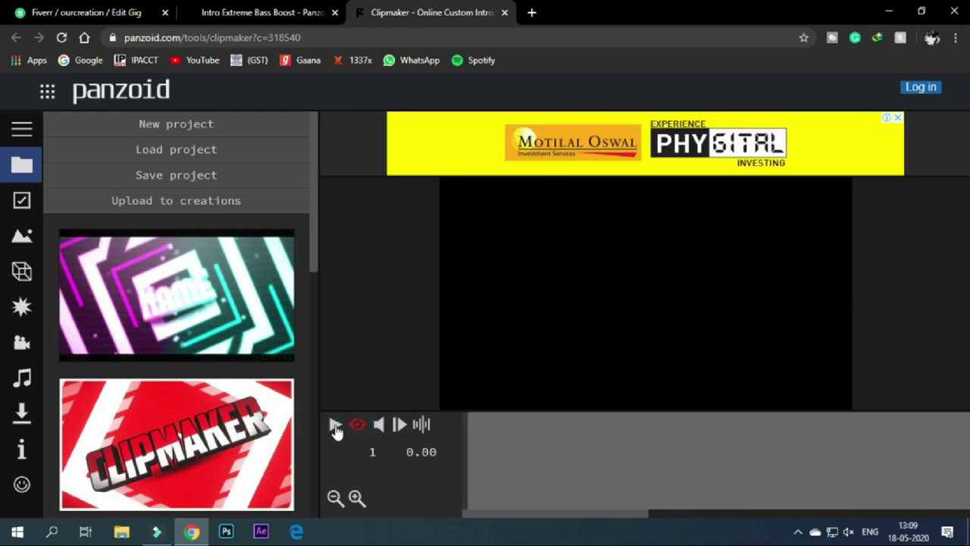
pyautogui.click(336, 426)
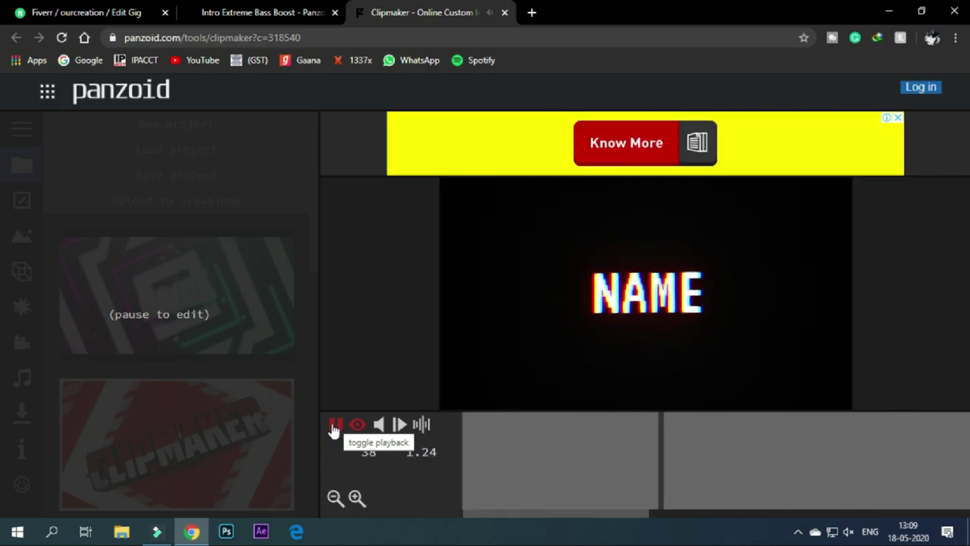
pyautogui.click(334, 427)
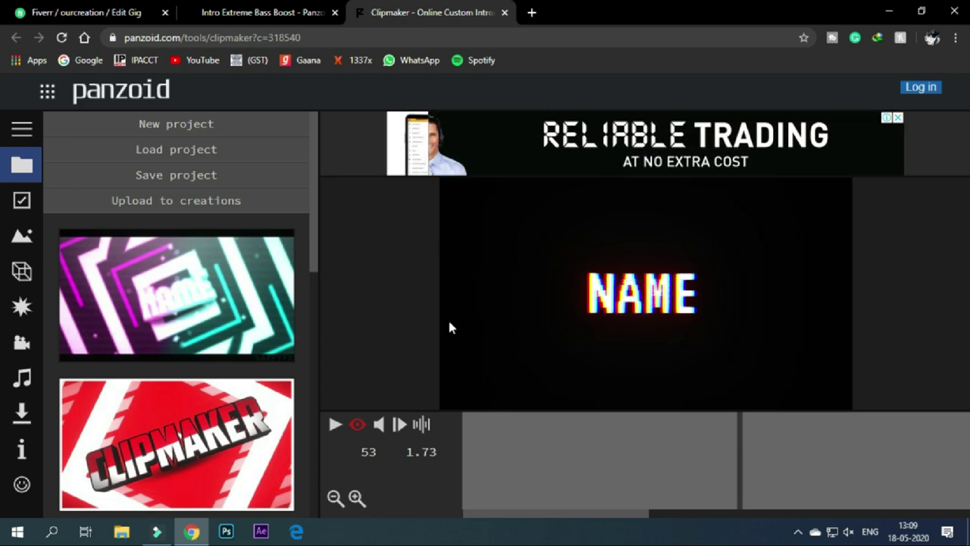
# Step: Replace the wording of the 3D text object "NAME" with "Intro Maker"
pyautogui.click(22, 273)
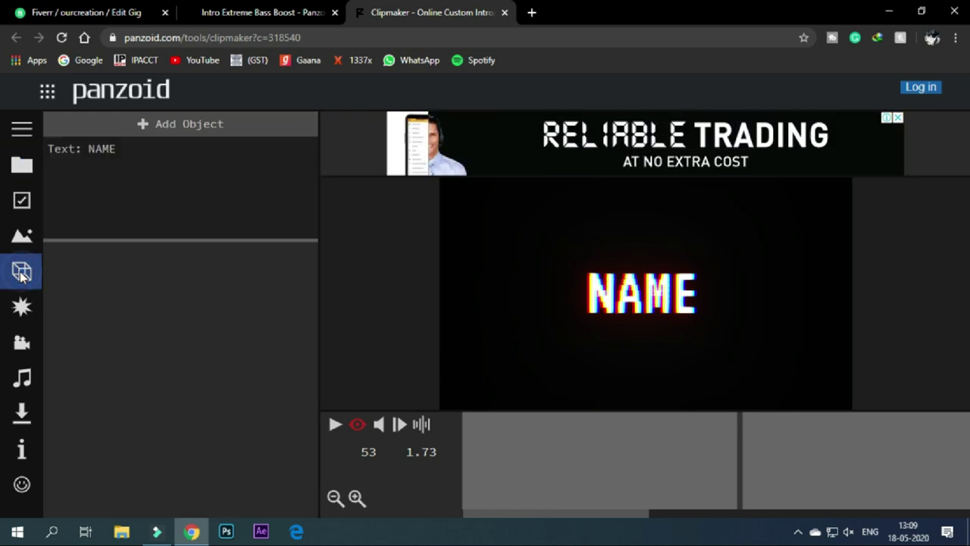
pyautogui.click(121, 149)
pyautogui.click(174, 289)
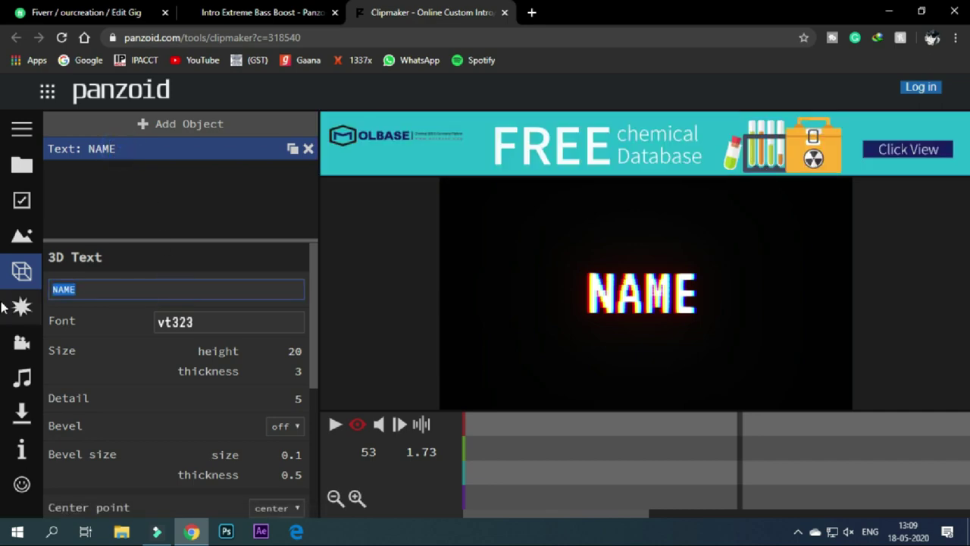
pyautogui.write('intro Maker')
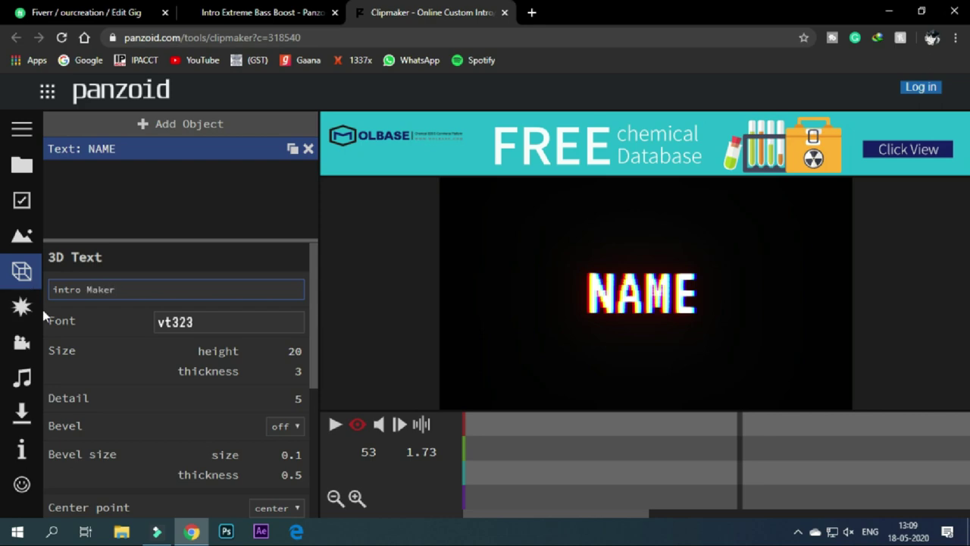
pyautogui.click(55, 290)
pyautogui.press('BackSpace')
pyautogui.write('I')
# Step: Change the 3D text's color to yellow (#ffff00)
pyautogui.scroll(-4, 266, 393)
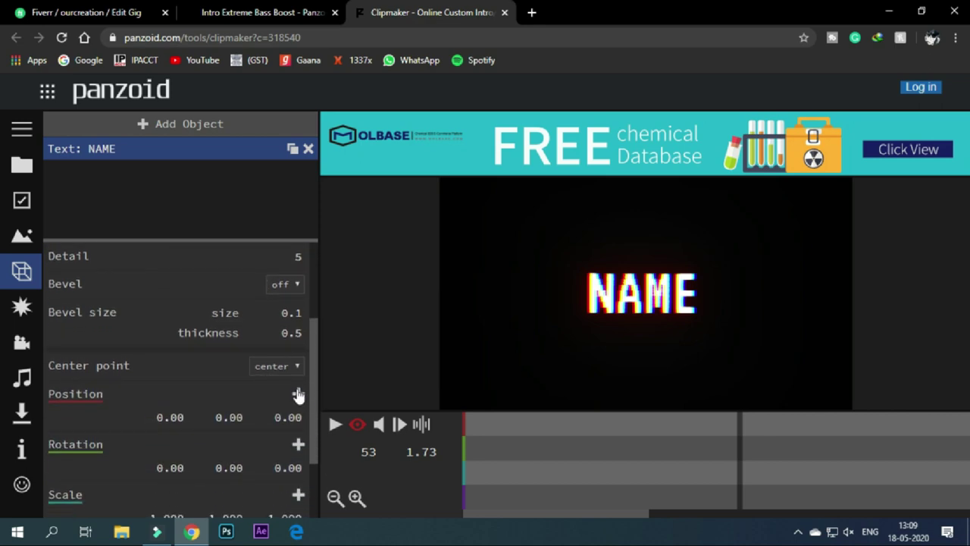
pyautogui.scroll(-3, 262, 458)
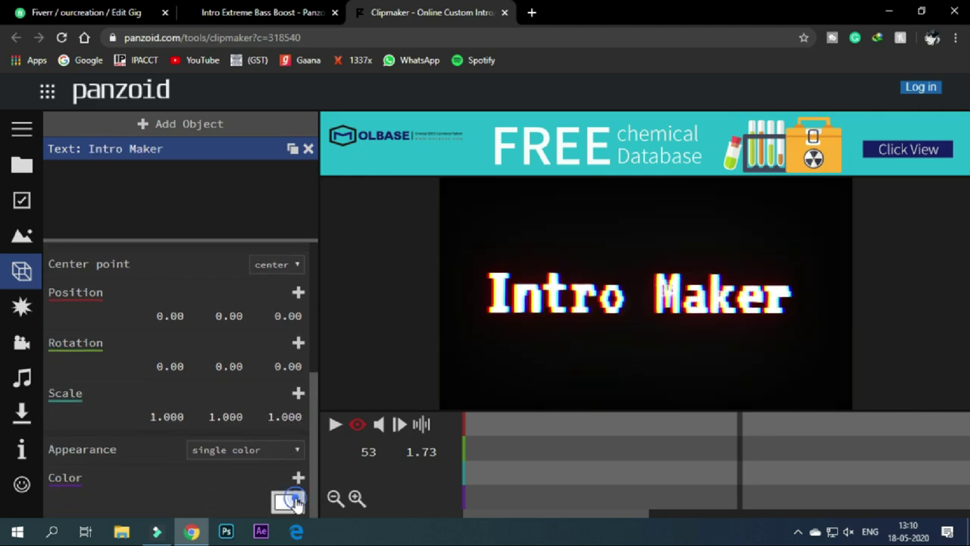
pyautogui.click(292, 502)
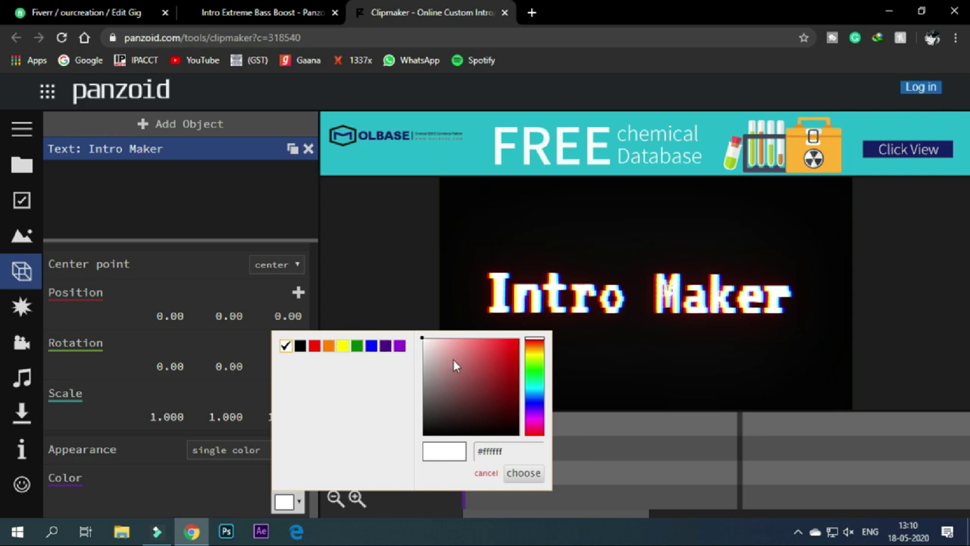
pyautogui.click(346, 347)
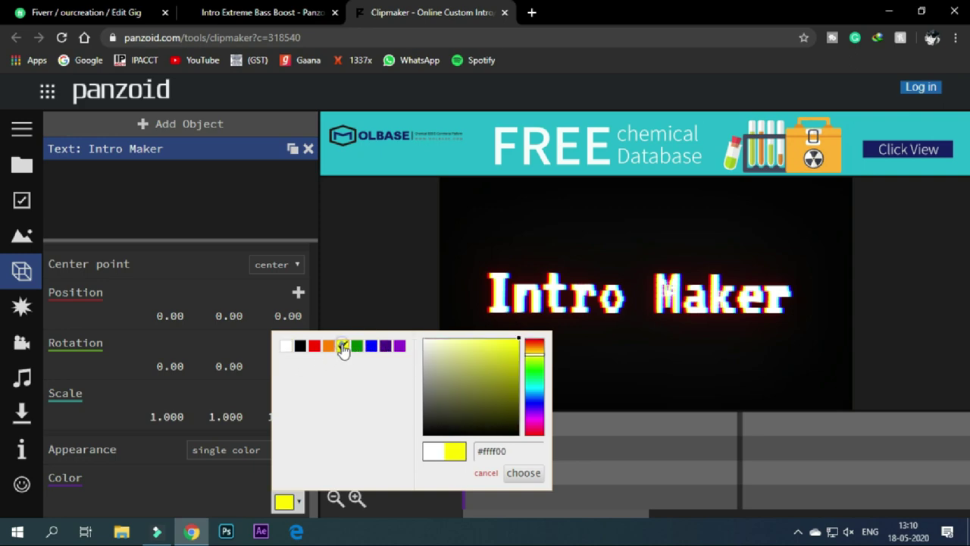
pyautogui.click(523, 472)
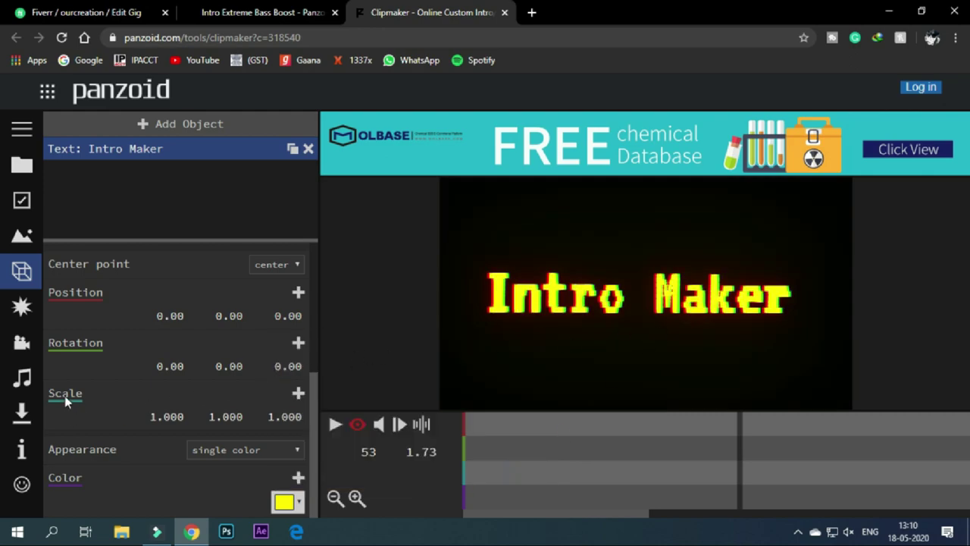
# Step: Play the edited intro, pause it, and unmute the computer's speakers
pyautogui.click(336, 424)
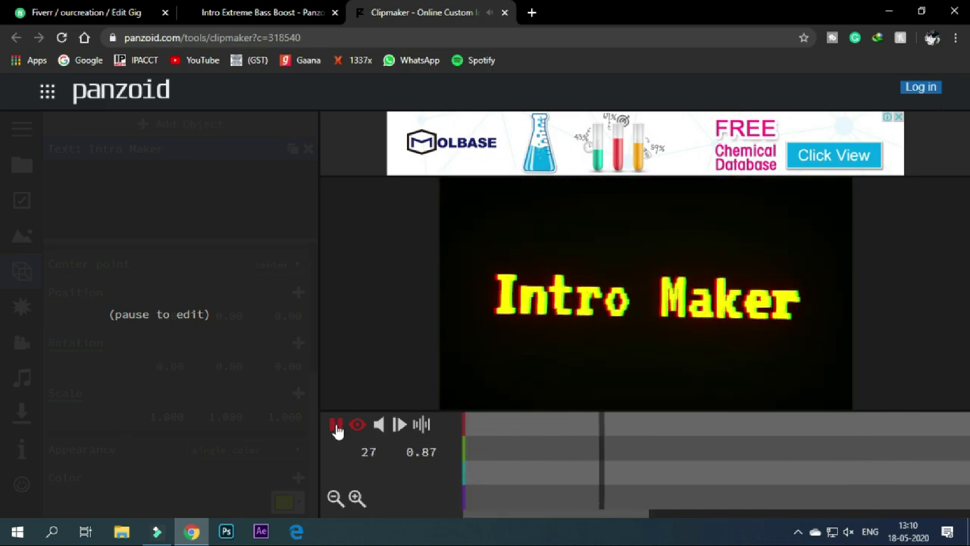
pyautogui.click(336, 425)
pyautogui.click(848, 532)
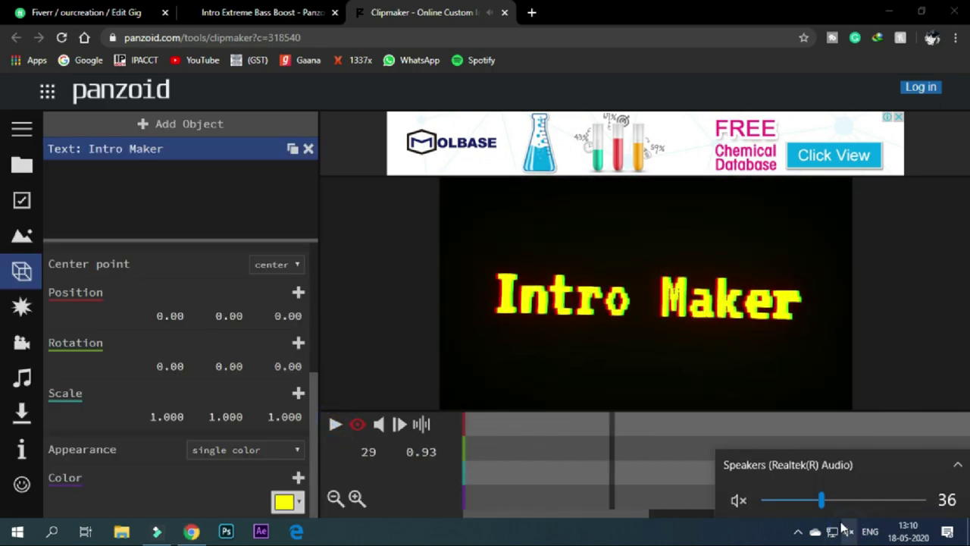
pyautogui.click(736, 498)
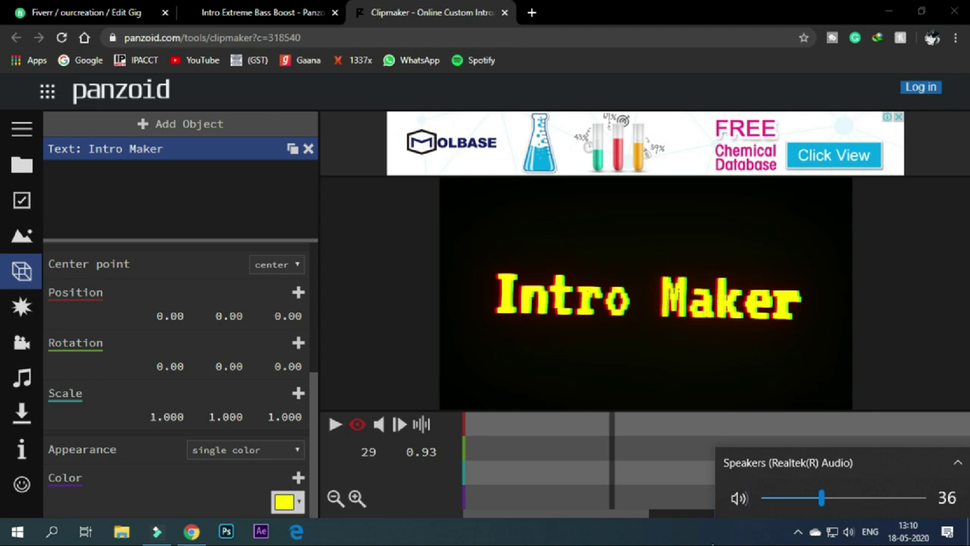
# Step: Play the edited intro with sound to review it, pausing and replaying it briefly
pyautogui.click(336, 437)
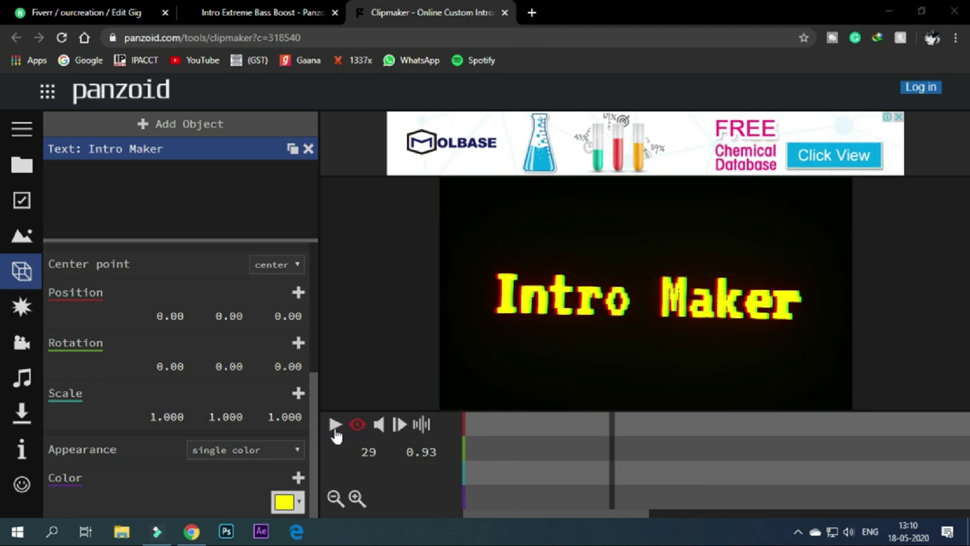
pyautogui.click(336, 434)
pyautogui.click(336, 434)
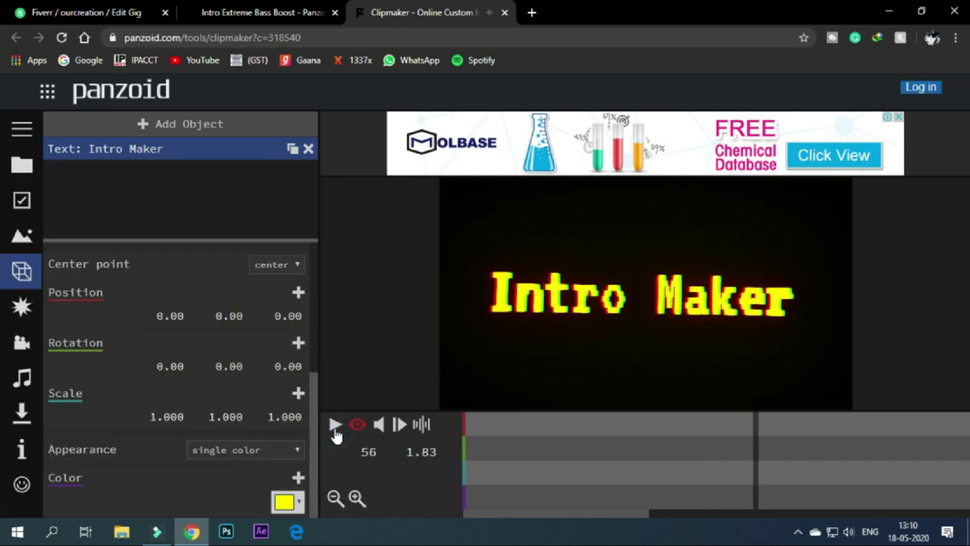
pyautogui.click(335, 433)
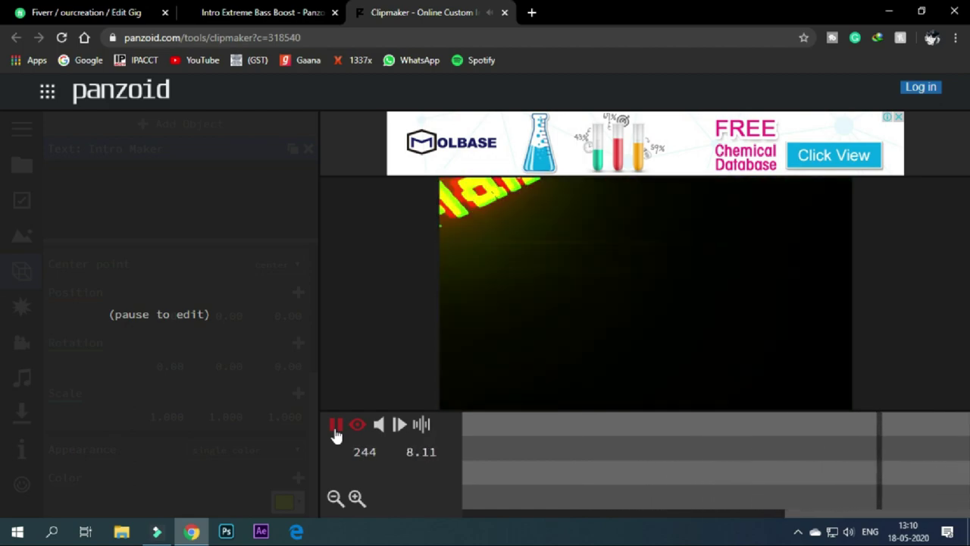
pyautogui.click(336, 432)
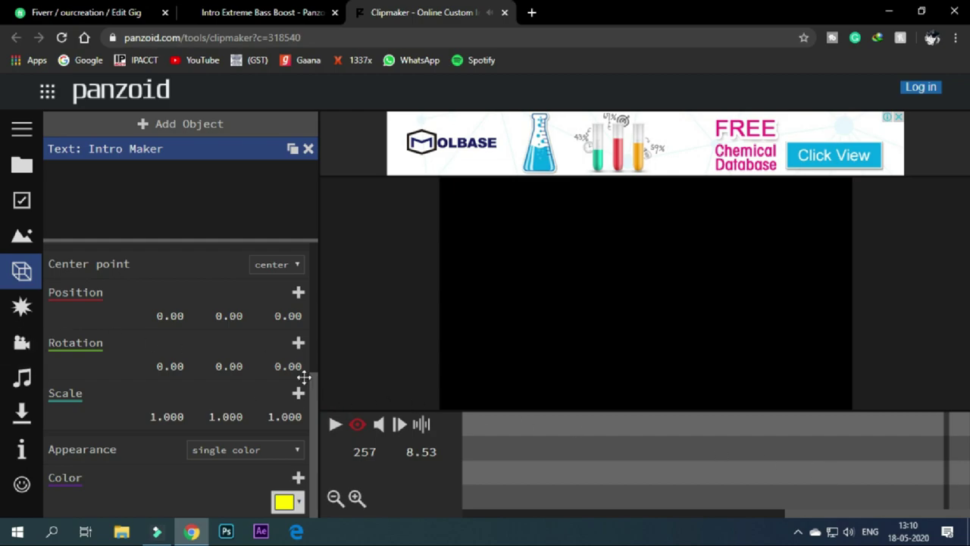
pyautogui.click(333, 426)
pyautogui.click(347, 427)
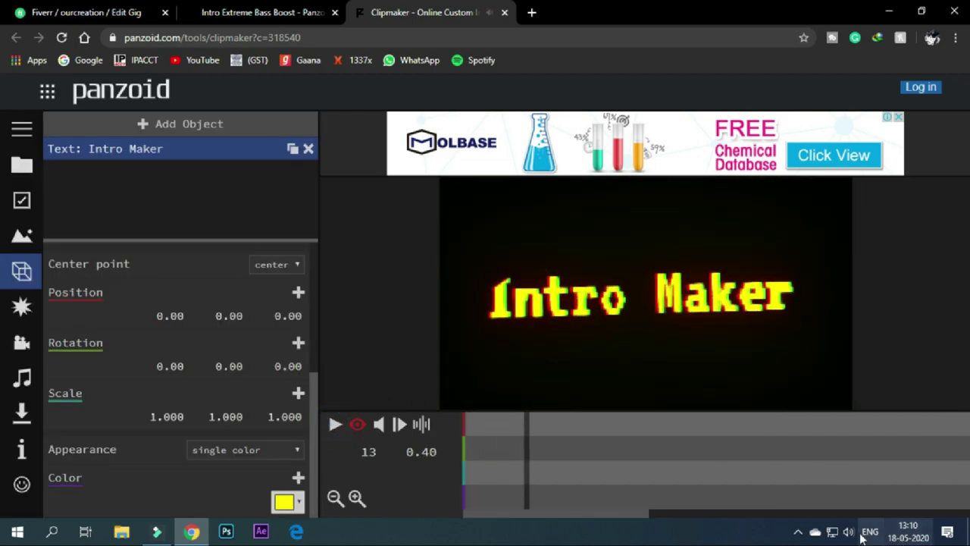
# Step: Mute the computer's speakers and dismiss the volume control
pyautogui.click(848, 531)
pyautogui.click(739, 496)
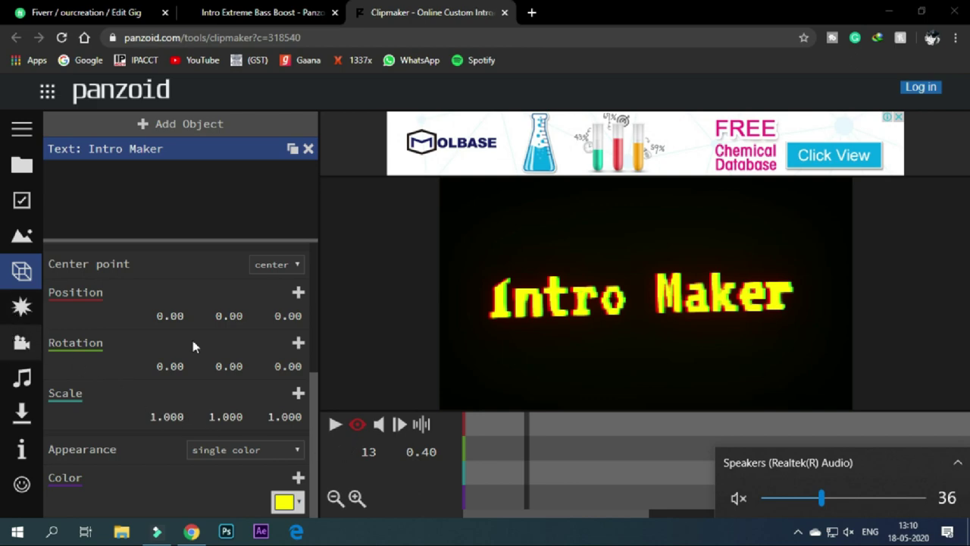
pyautogui.click(561, 359)
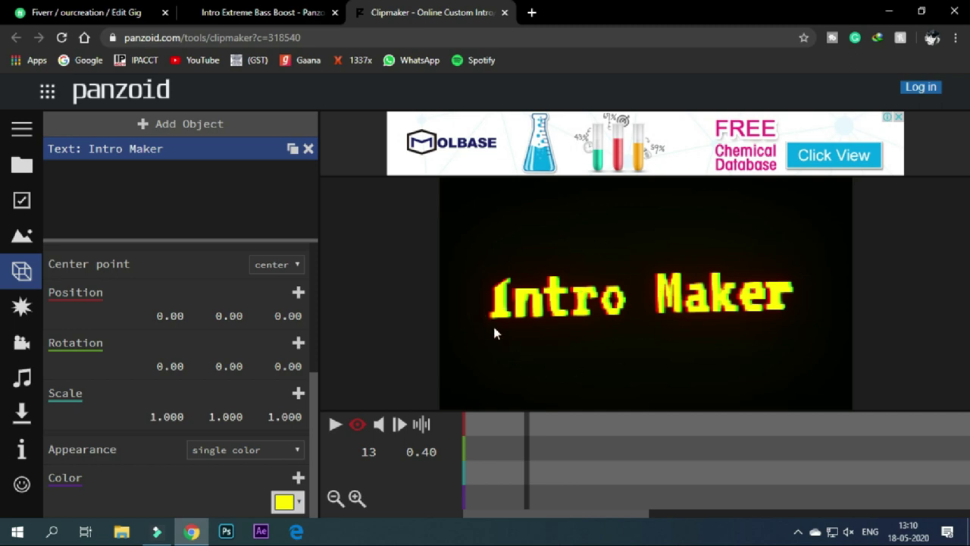
# Step: Look through the settings of the intro's Antialiasing, Shutter, Bloom and RGB Shift effects
pyautogui.click(21, 306)
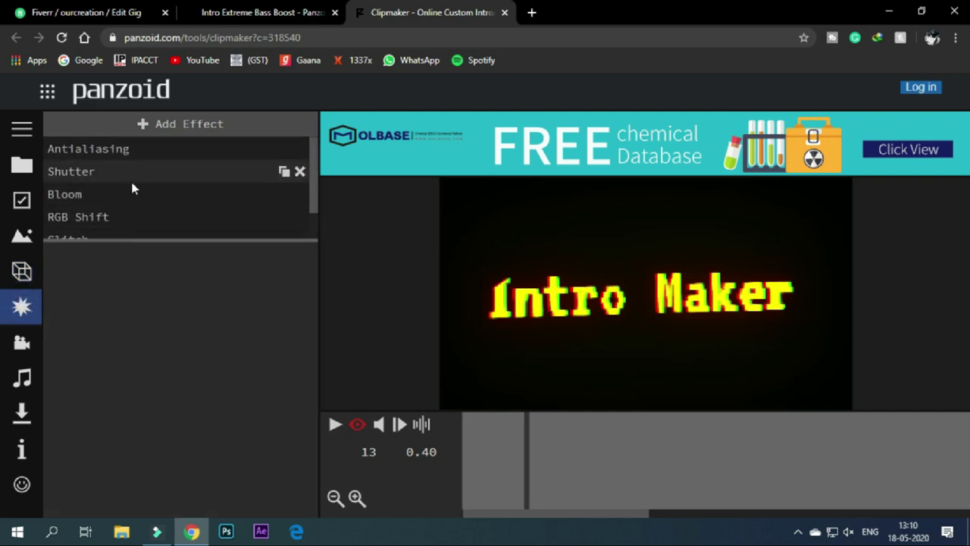
pyautogui.click(133, 215)
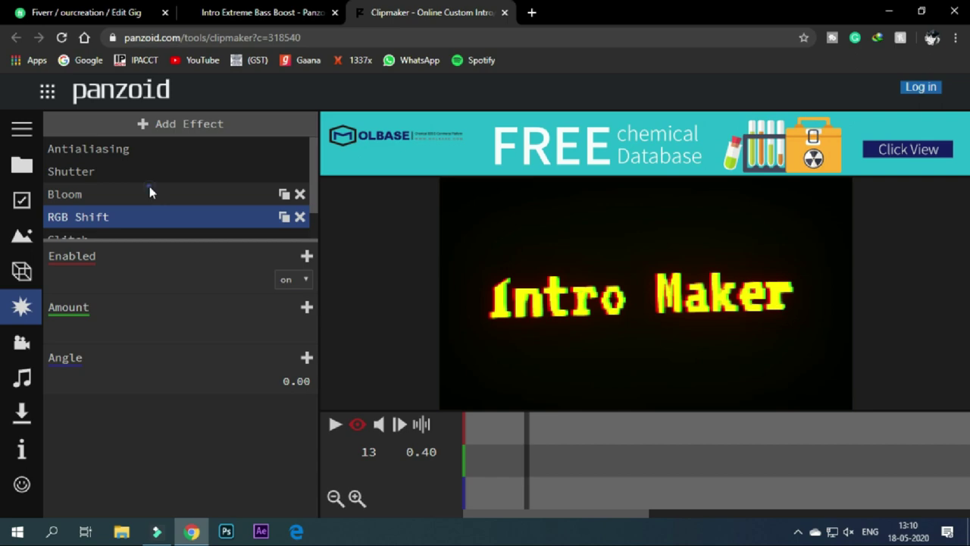
pyautogui.click(149, 193)
pyautogui.click(158, 153)
pyautogui.click(148, 174)
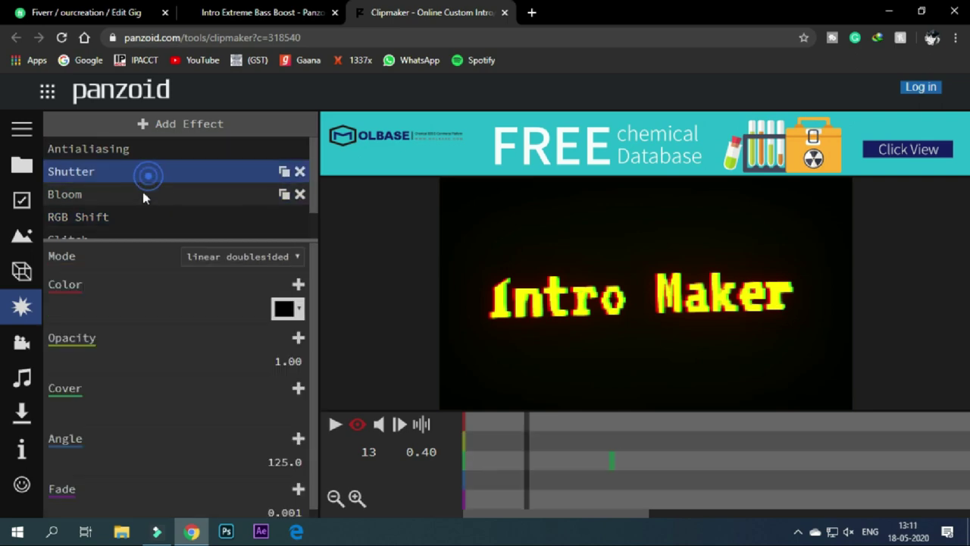
pyautogui.click(143, 197)
pyautogui.click(143, 215)
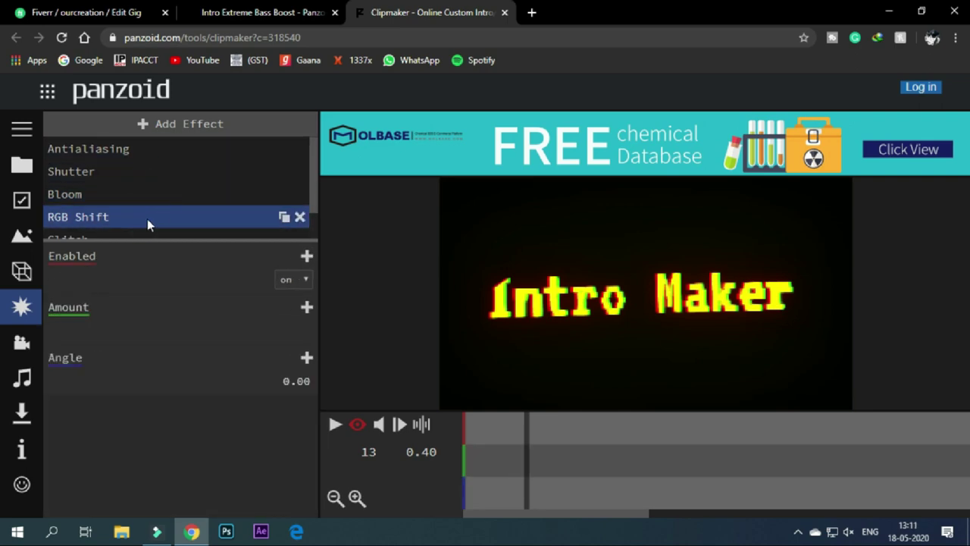
pyautogui.click(147, 191)
# Step: Change the Shutter effect's color to indigo (#4b0082), and play the intro to preview it before pausing
pyautogui.click(148, 173)
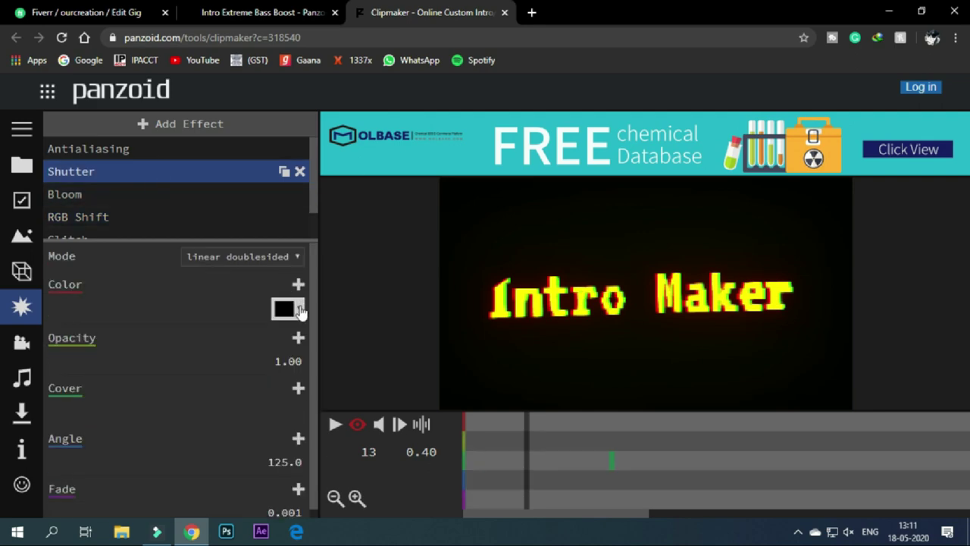
pyautogui.click(300, 311)
pyautogui.click(384, 338)
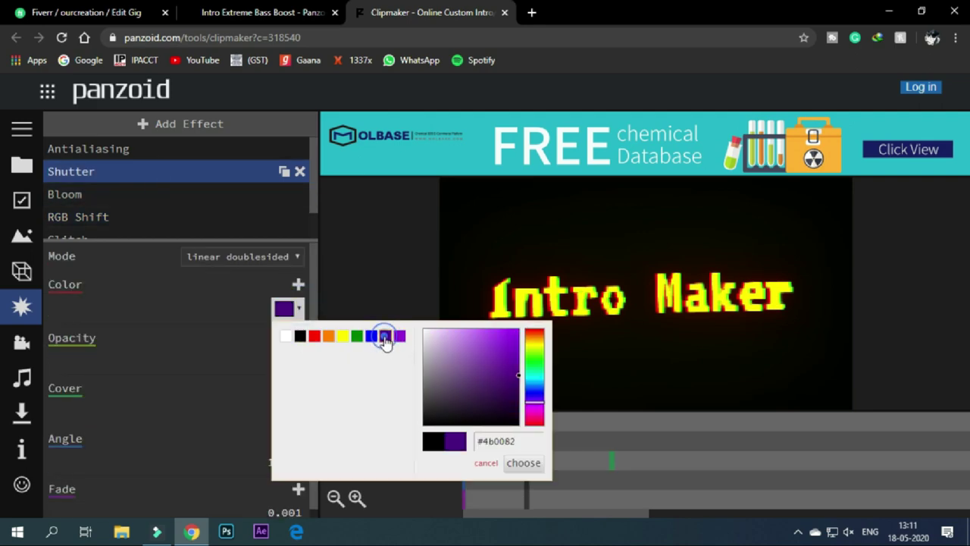
pyautogui.click(522, 463)
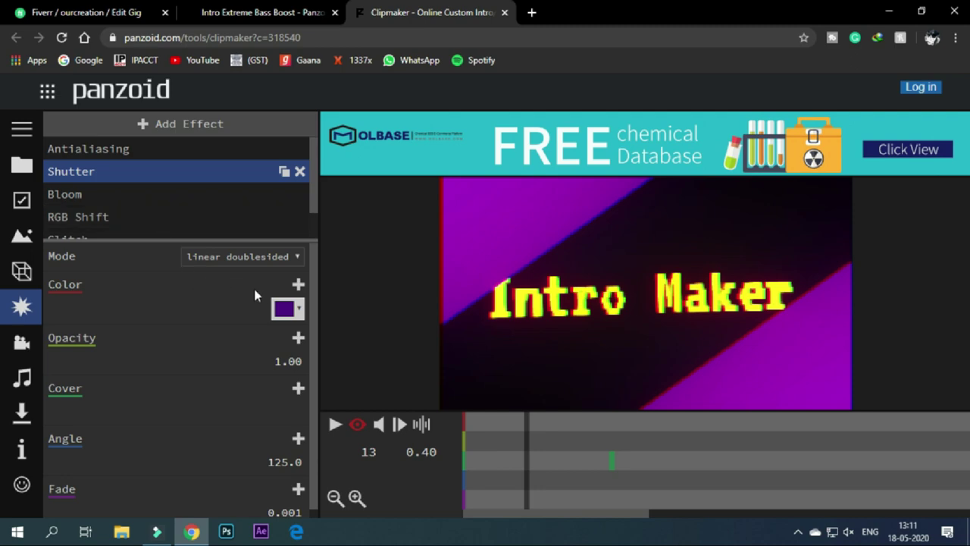
pyautogui.click(336, 426)
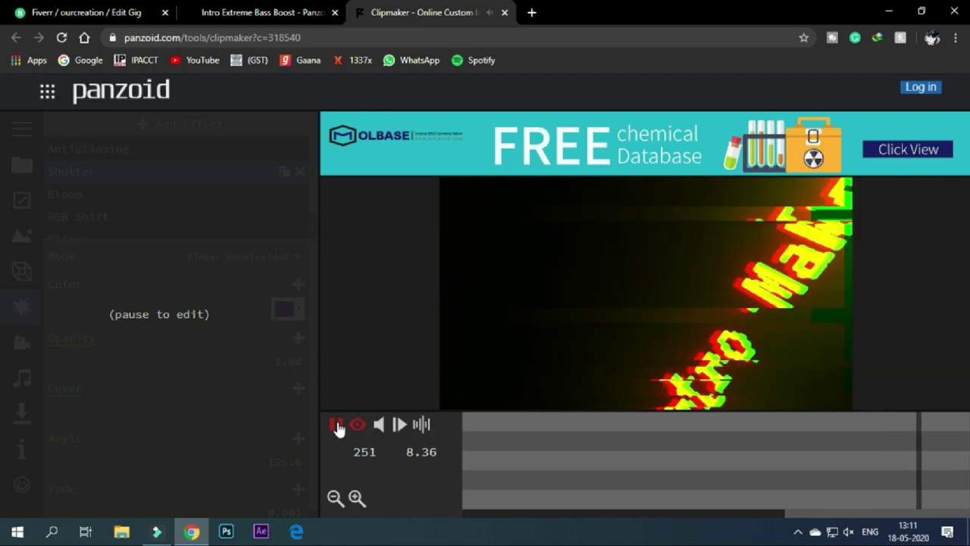
pyautogui.click(337, 426)
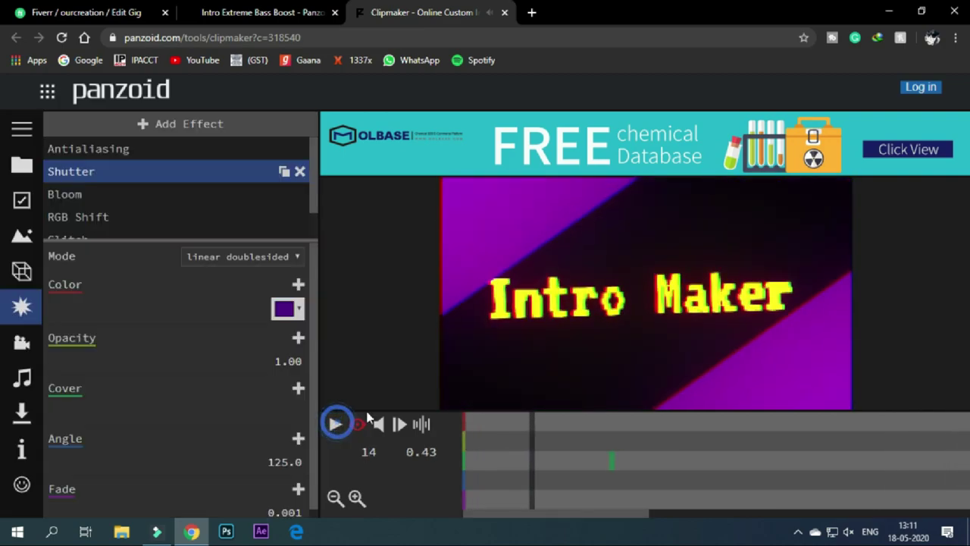
# Step: Set the Shutter effect's color to yellow
pyautogui.click(295, 311)
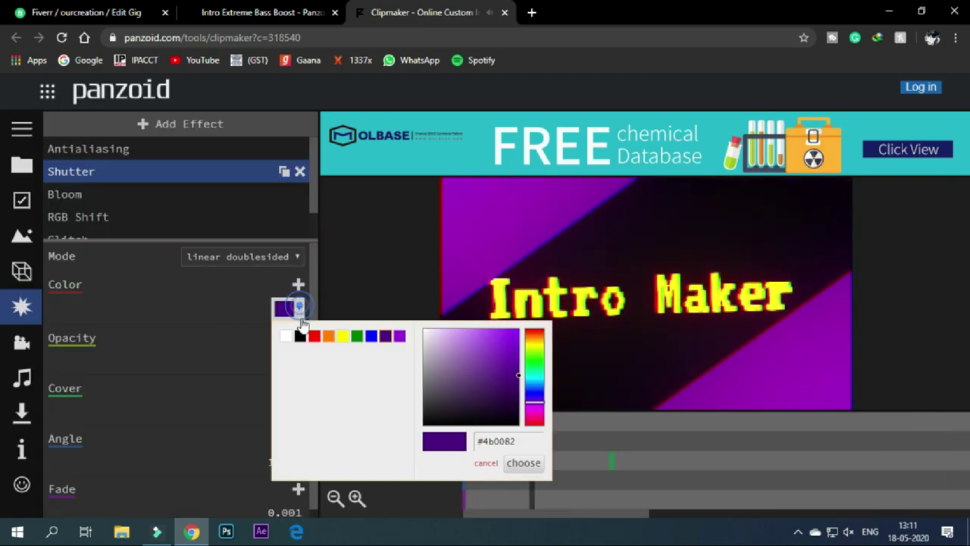
pyautogui.click(343, 338)
pyautogui.click(521, 462)
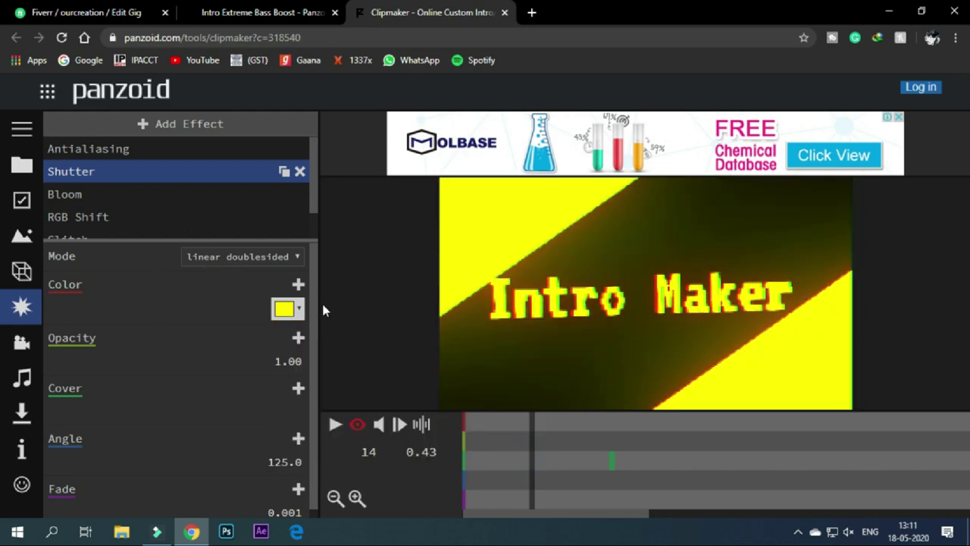
# Step: Inspect the Shutter effect's opacity animation option and the enabled options of the RGB Shift and Antialiasing effects
pyautogui.click(298, 337)
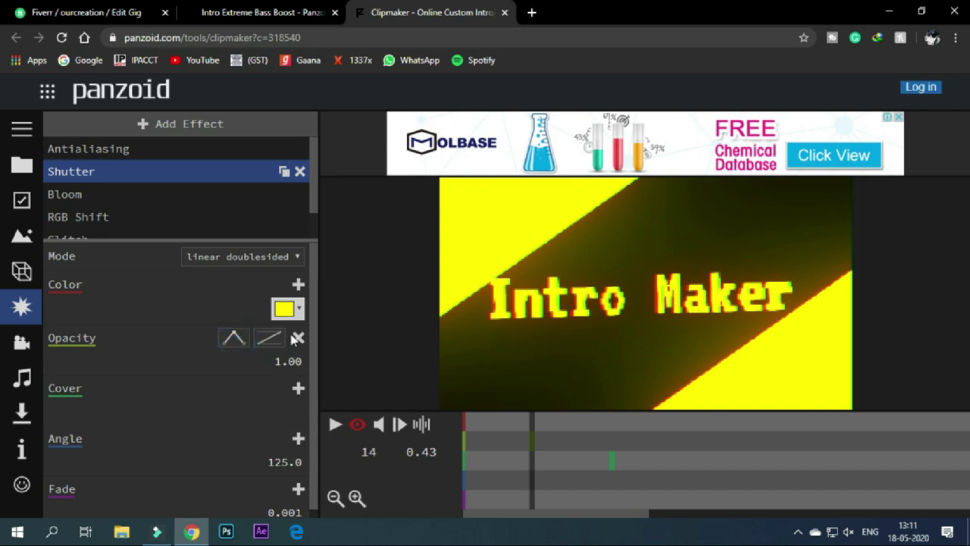
pyautogui.click(296, 340)
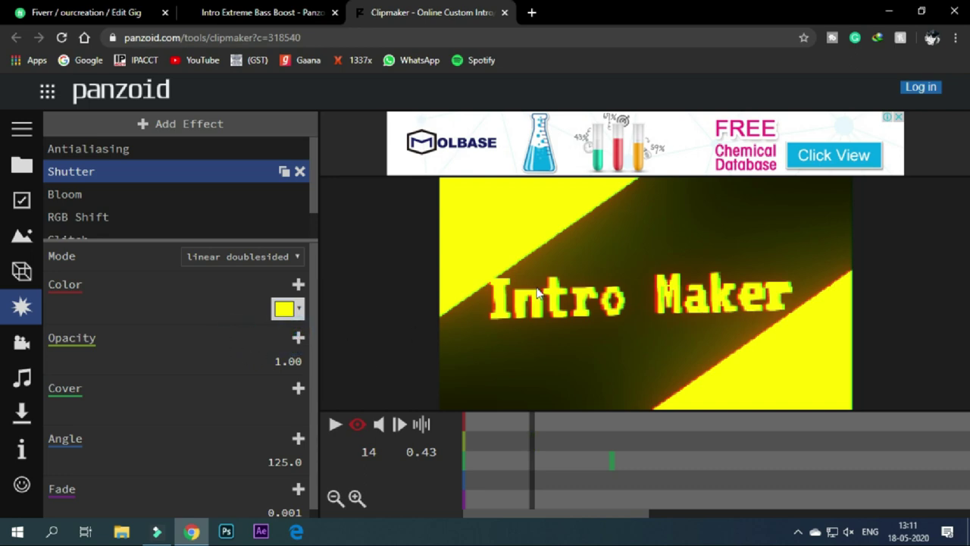
pyautogui.click(134, 215)
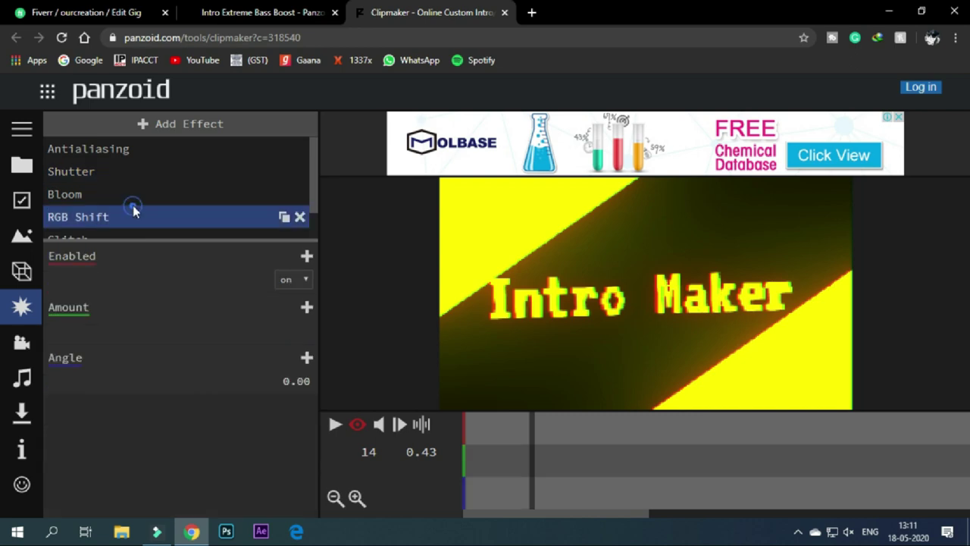
pyautogui.click(303, 280)
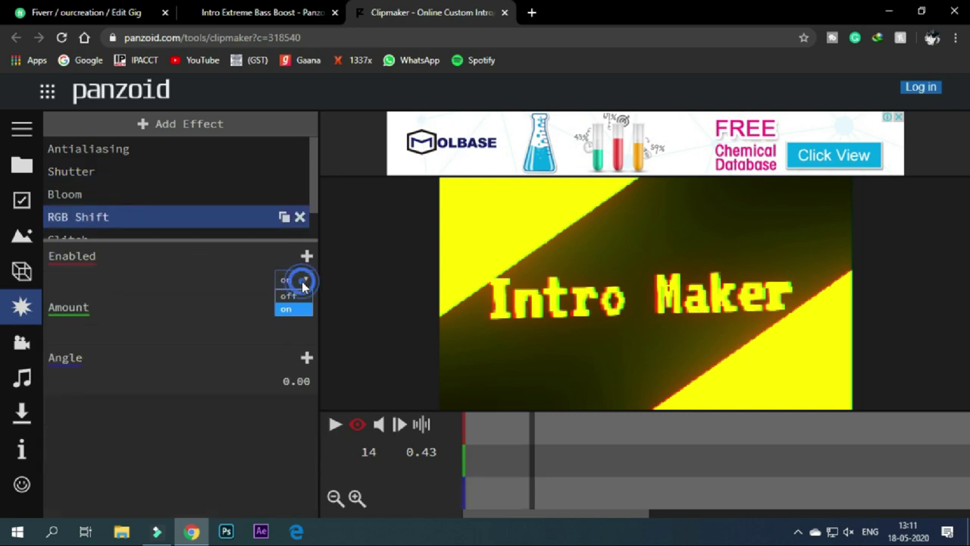
pyautogui.click(138, 148)
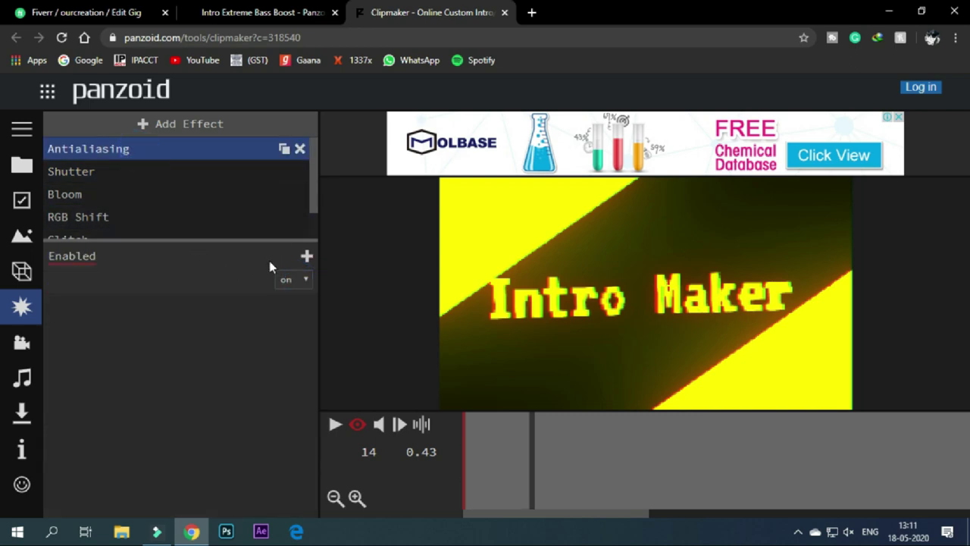
pyautogui.click(294, 281)
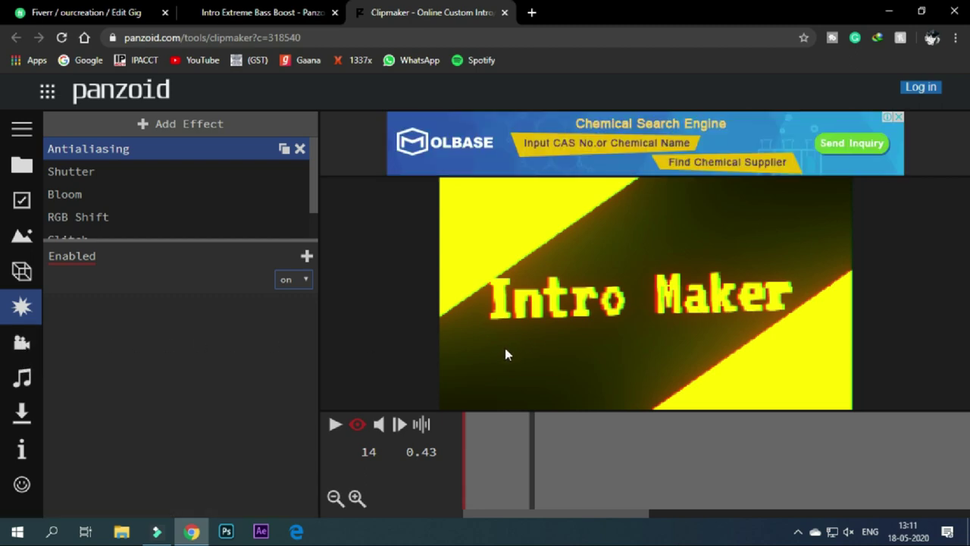
# Step: Examine the audio track's file selection and volume mode options without changing them
pyautogui.click(22, 382)
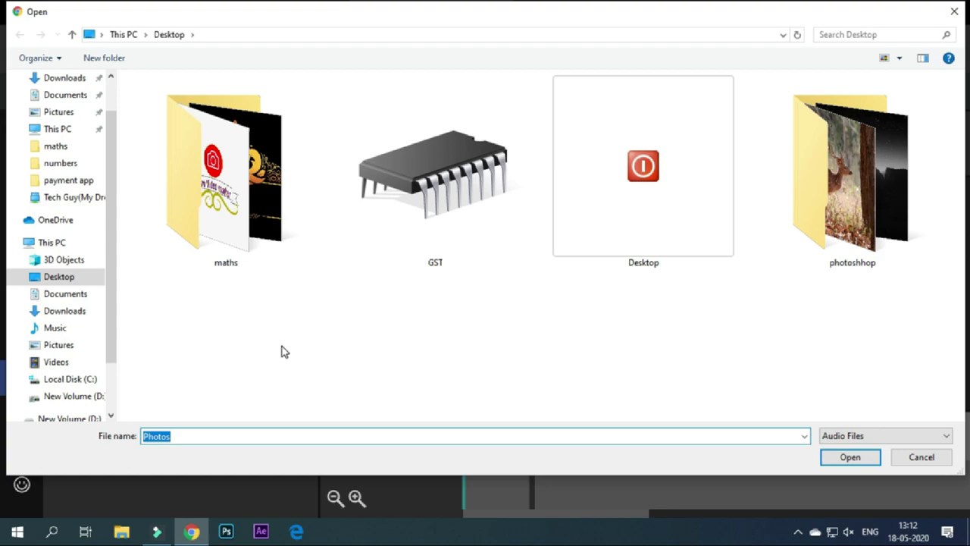
pyautogui.click(954, 12)
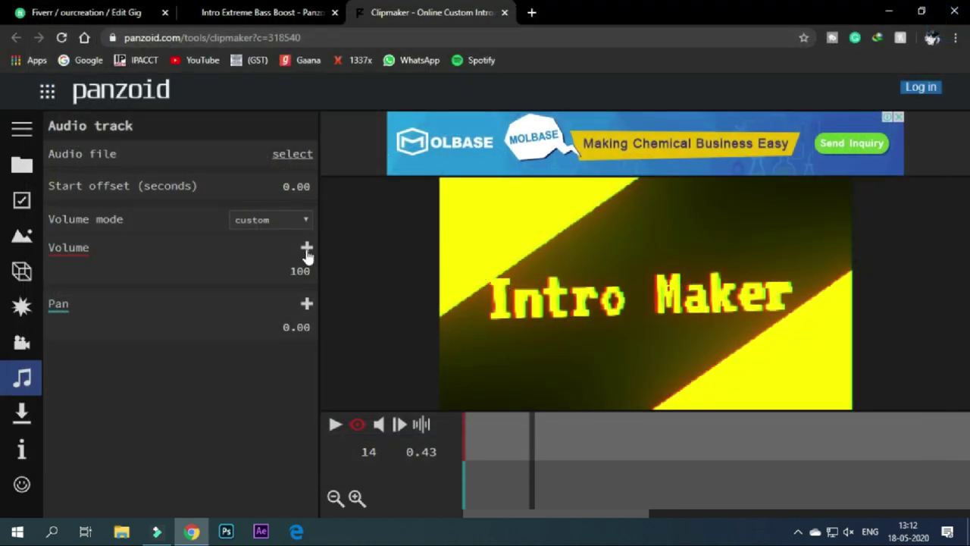
pyautogui.click(293, 218)
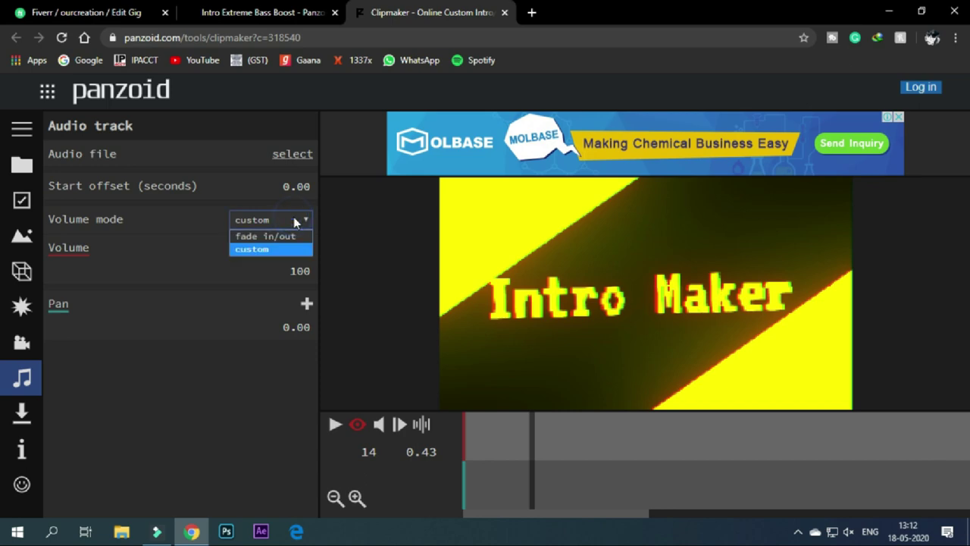
pyautogui.click(295, 220)
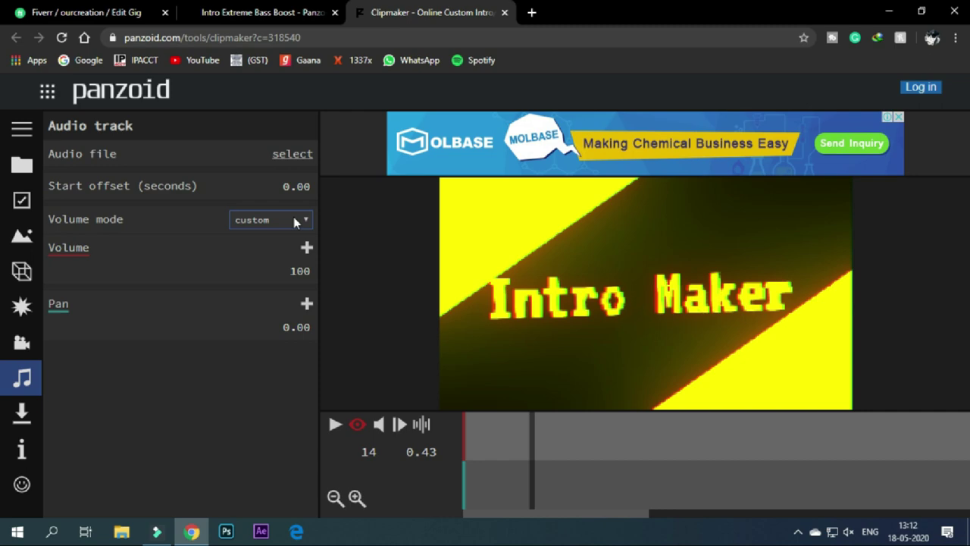
# Step: Configure the video download with balanced mode and the .mkv (vp8/opus) format
pyautogui.click(25, 413)
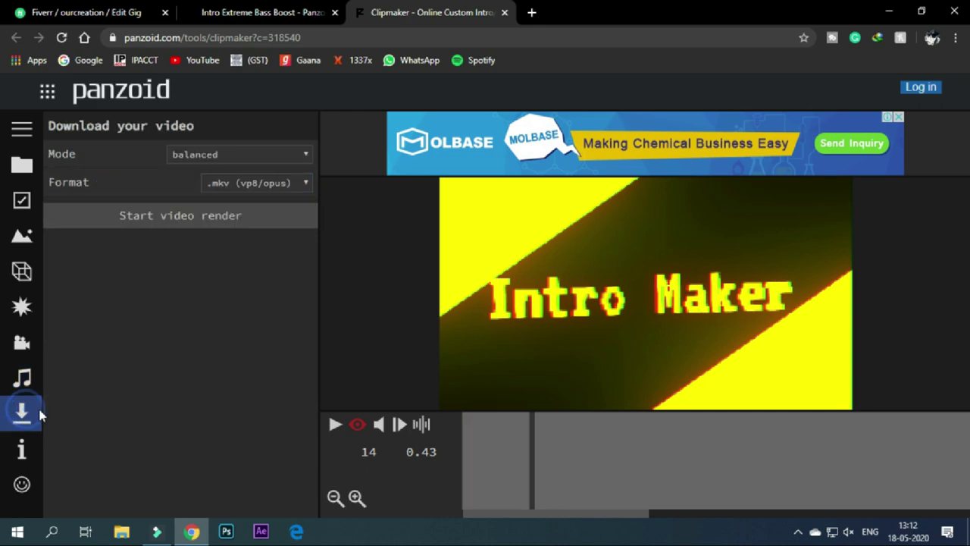
pyautogui.click(272, 152)
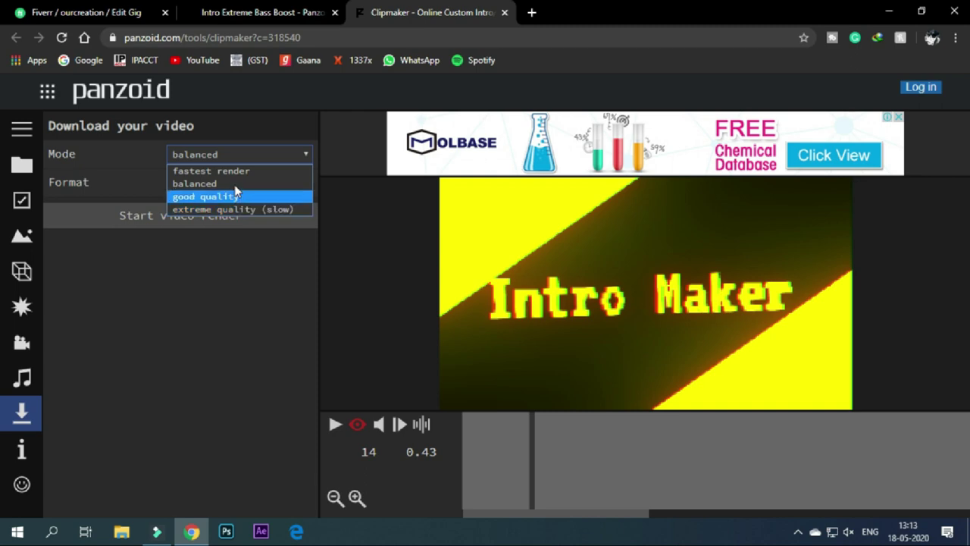
pyautogui.click(233, 184)
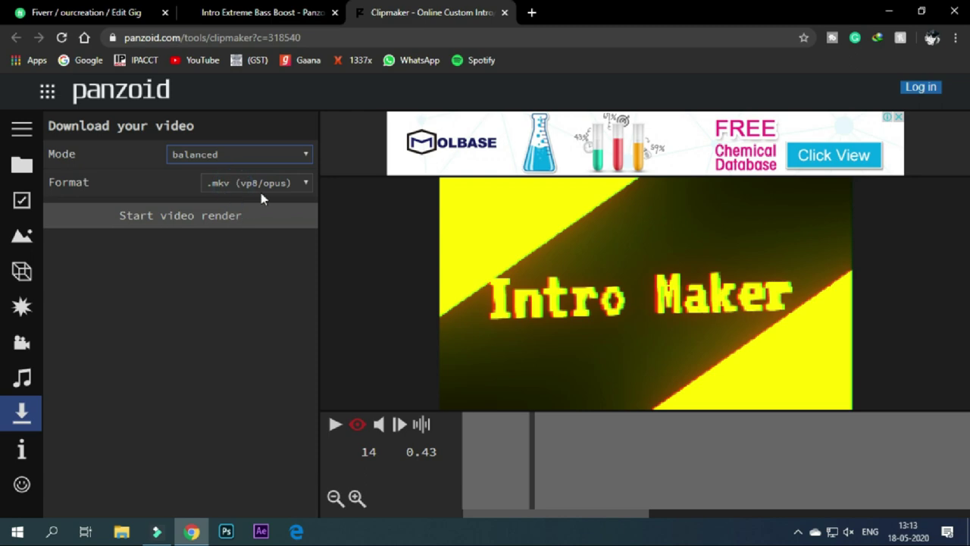
pyautogui.click(267, 186)
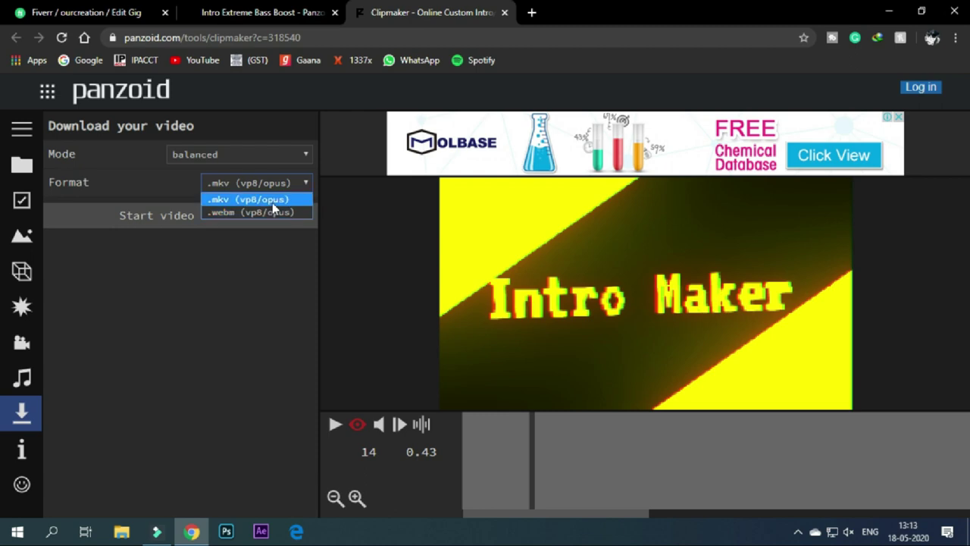
pyautogui.click(272, 200)
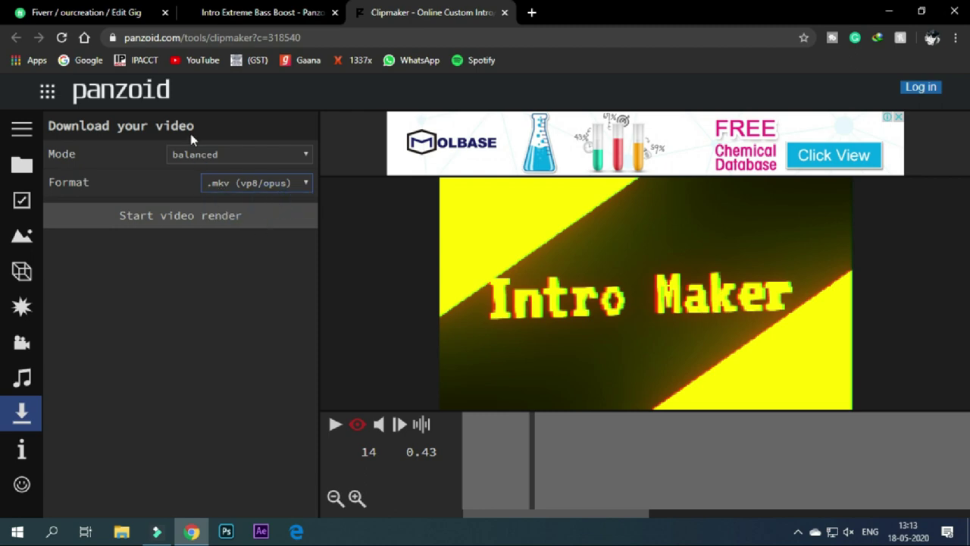
# Step: Render the intro video and save the download to the desktop as "intro video"
pyautogui.click(188, 217)
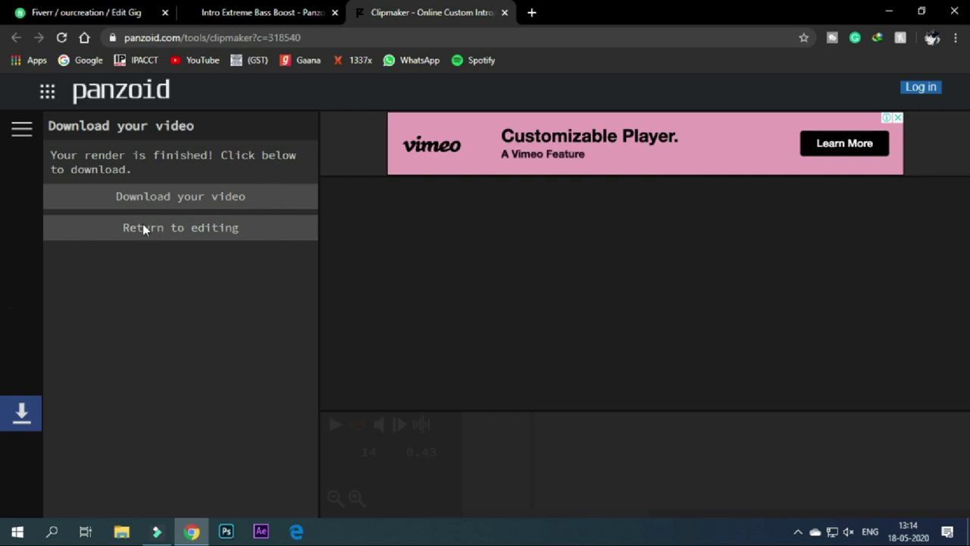
pyautogui.click(224, 203)
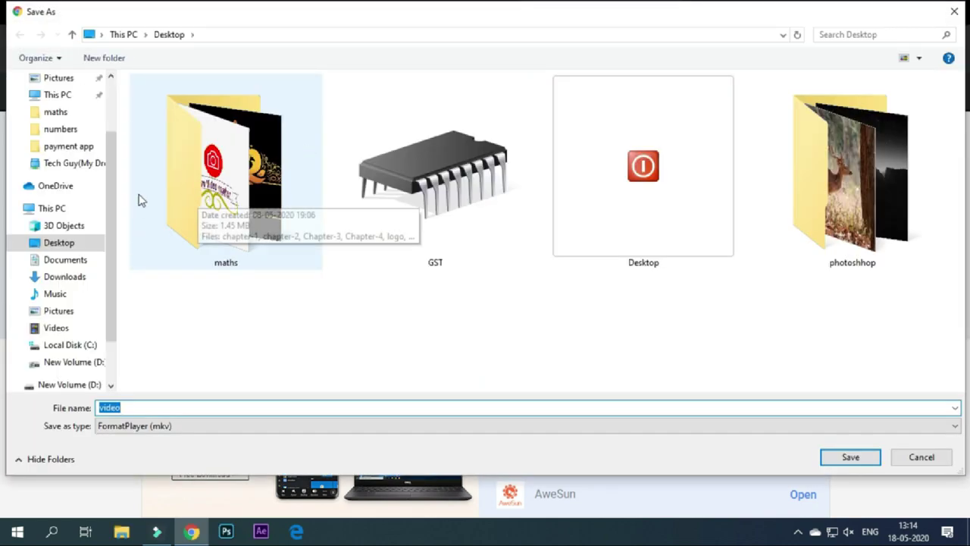
pyautogui.moveTo(334, 8); pyautogui.dragTo(385, 18)
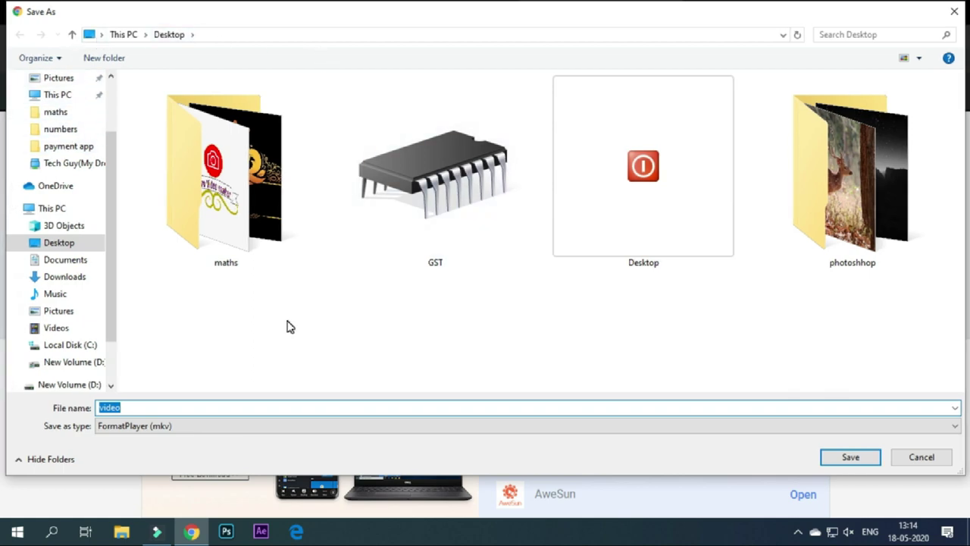
pyautogui.write('in')
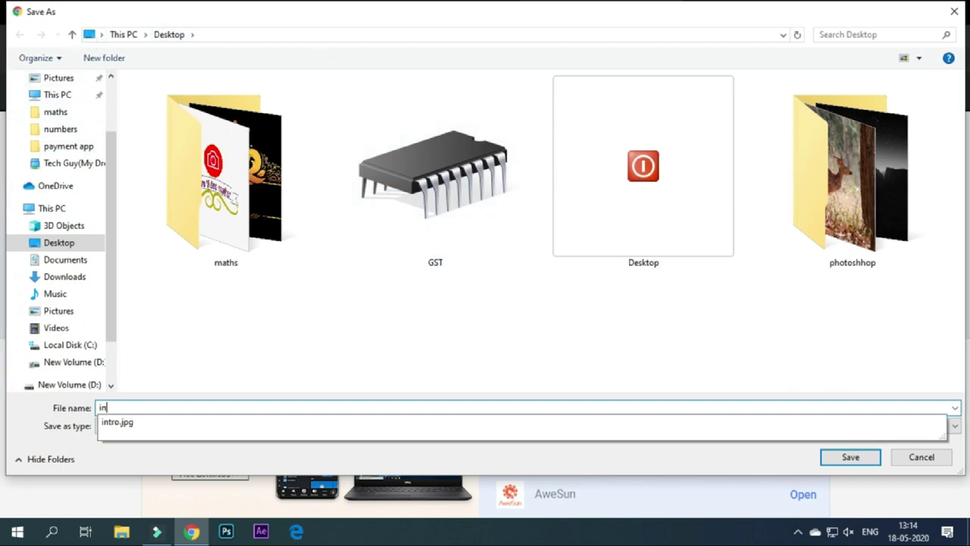
pyautogui.write('tro video')
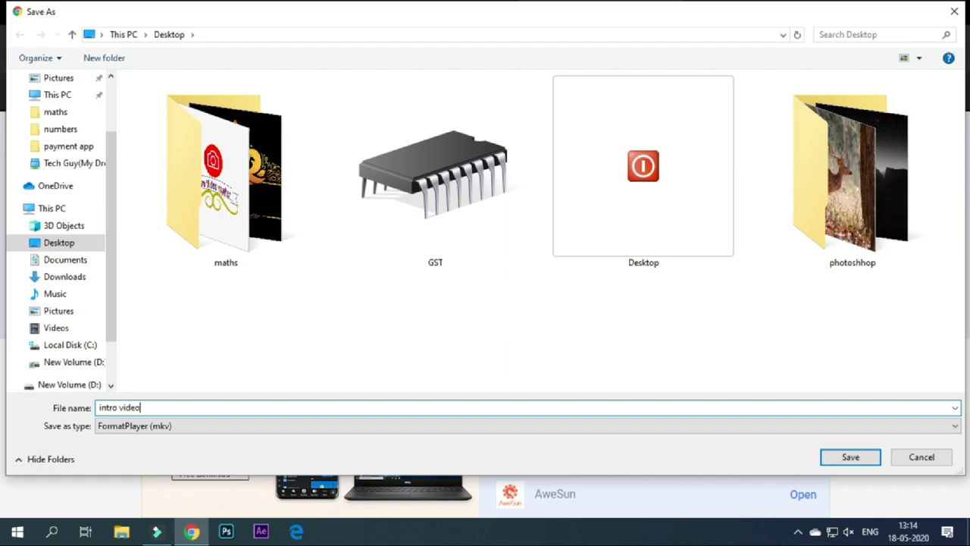
pyautogui.press('Return')
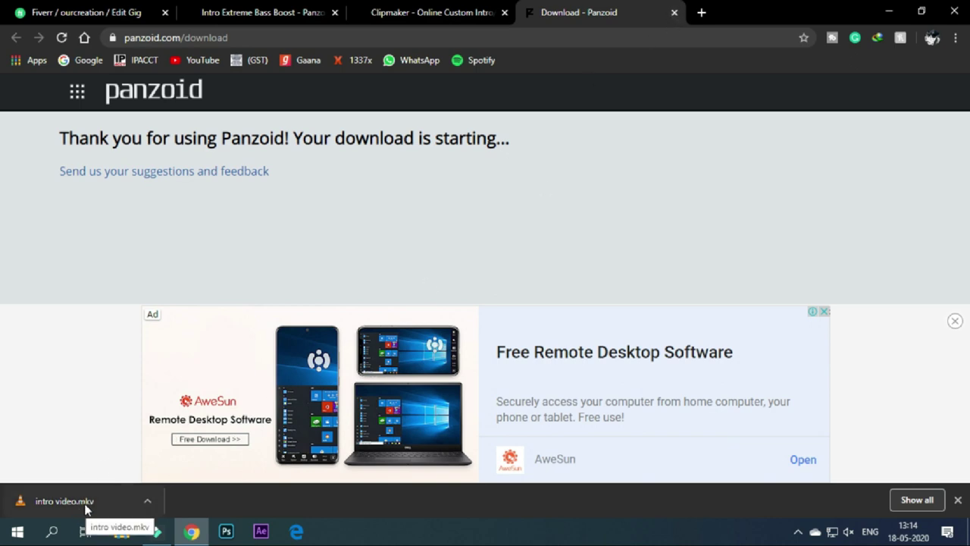
# Step: Search Google for convertfiles.com in a new browser tab and open the ConvertFiles site
pyautogui.click(701, 13)
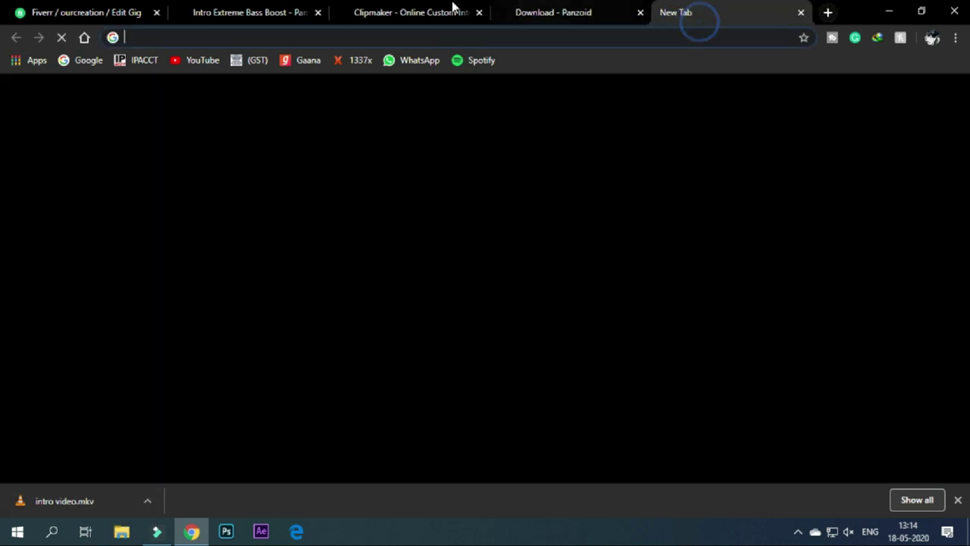
pyautogui.click(85, 38)
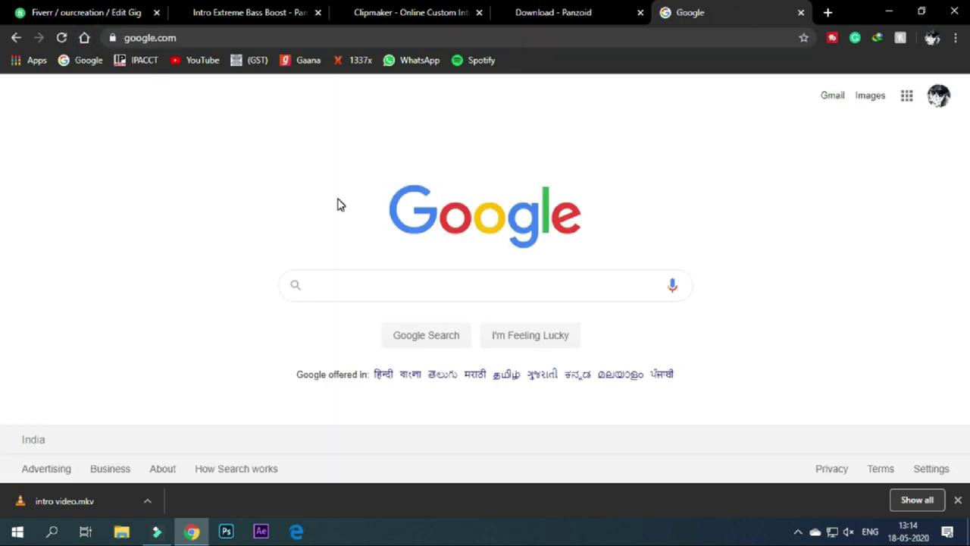
pyautogui.write('convert')
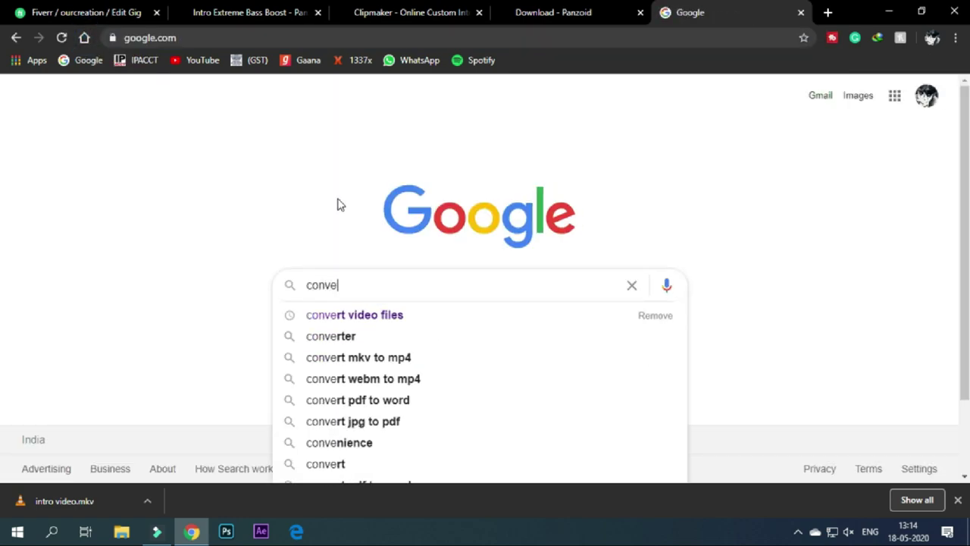
pyautogui.write('fi')
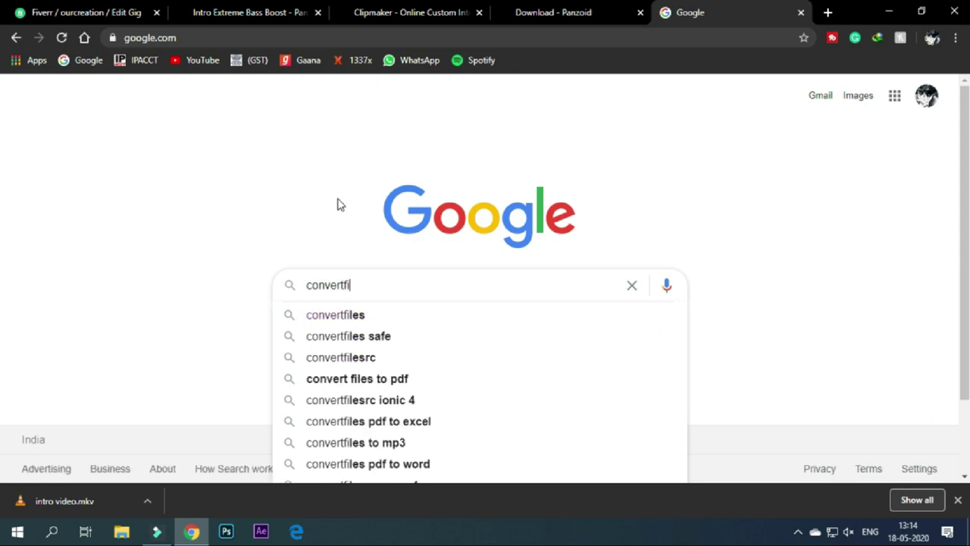
pyautogui.write('les.com')
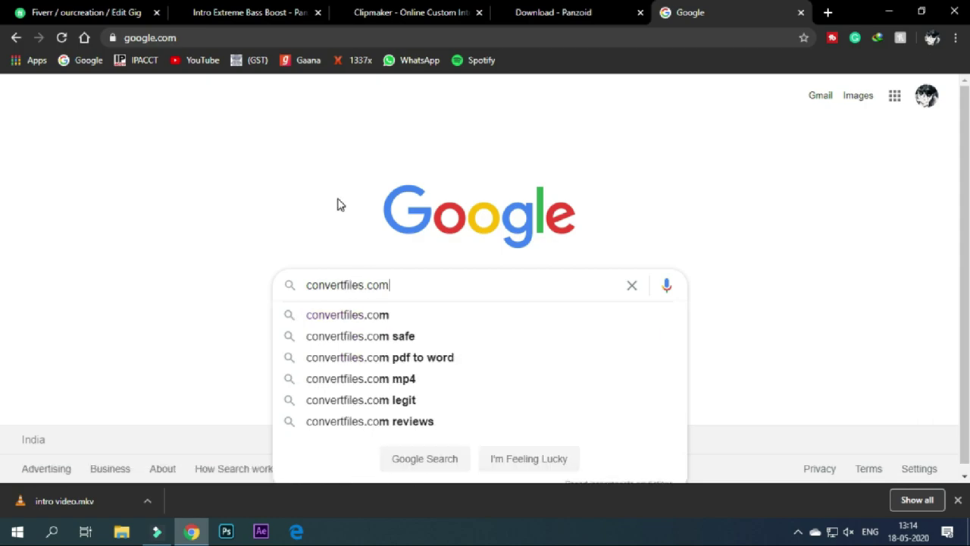
pyautogui.press('Return')
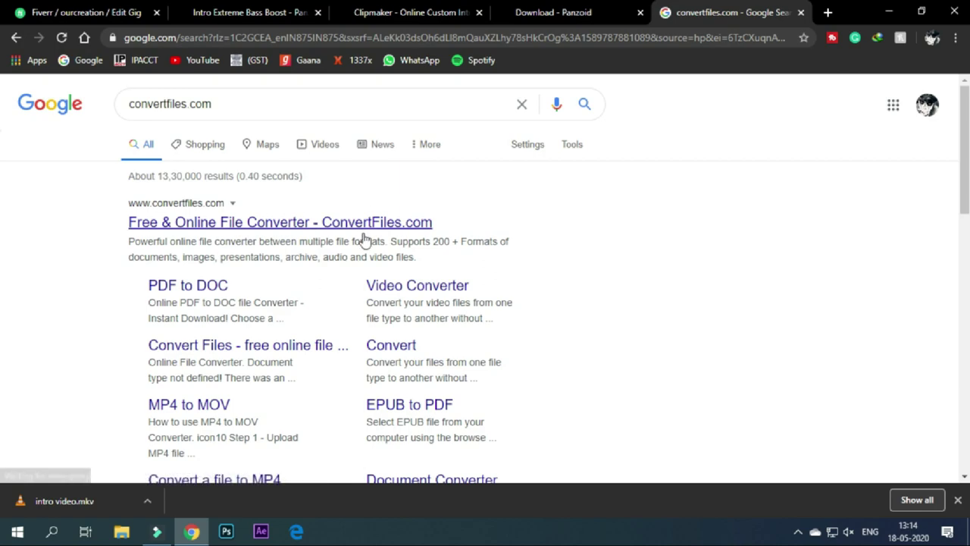
pyautogui.click(373, 227)
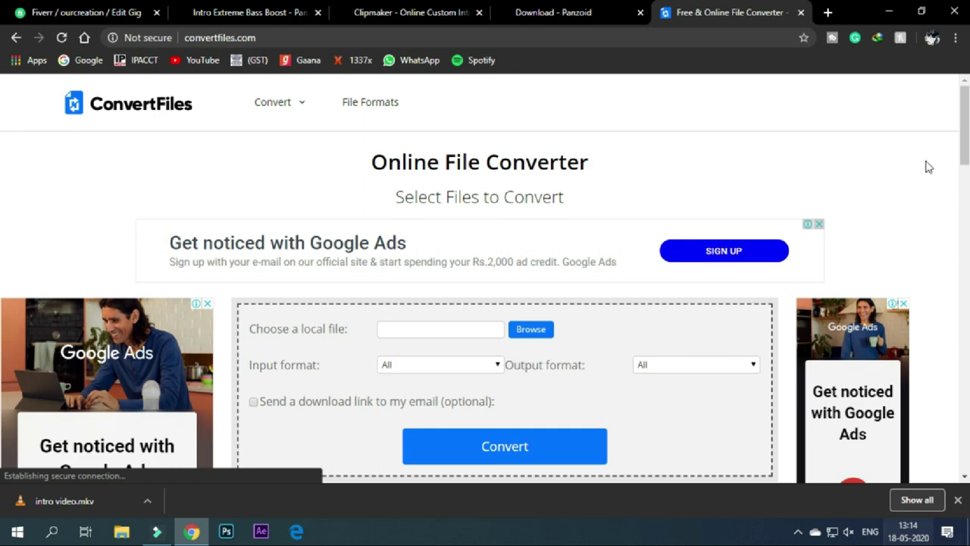
# Step: Load intro video.mkv from the desktop into the converter and set the output format to MPEG-4 Video File(.mp4)
pyautogui.click(889, 12)
pyautogui.moveTo(80, 207); pyautogui.dragTo(472, 323)
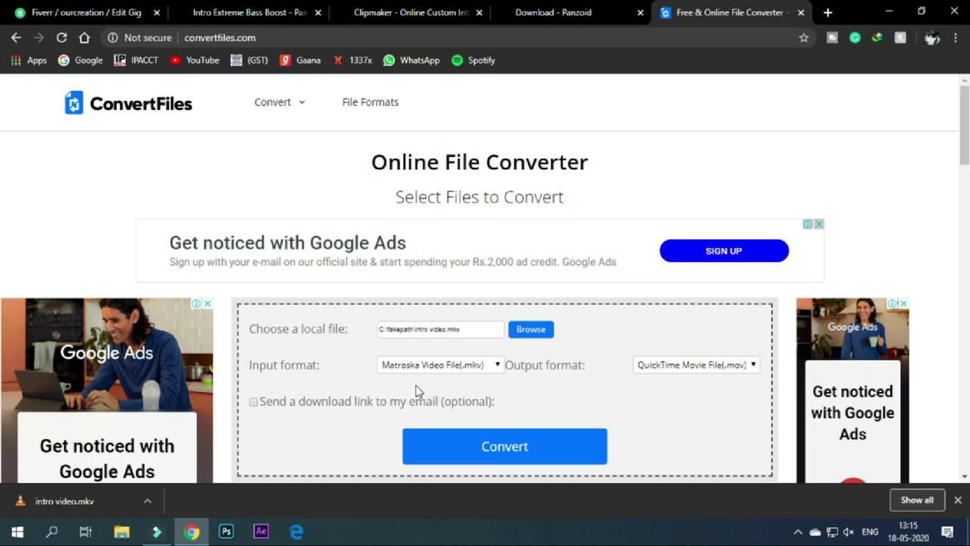
pyautogui.click(487, 376)
pyautogui.click(485, 370)
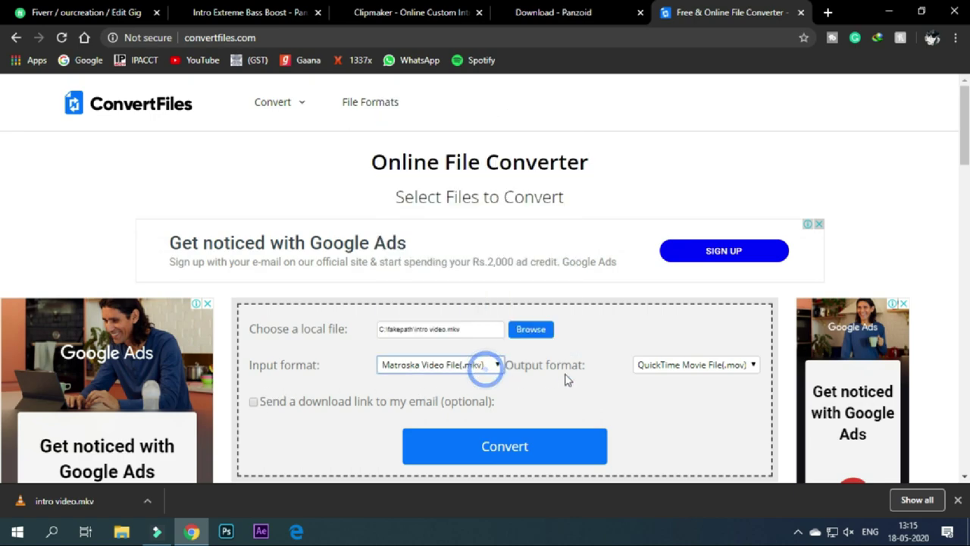
pyautogui.click(688, 370)
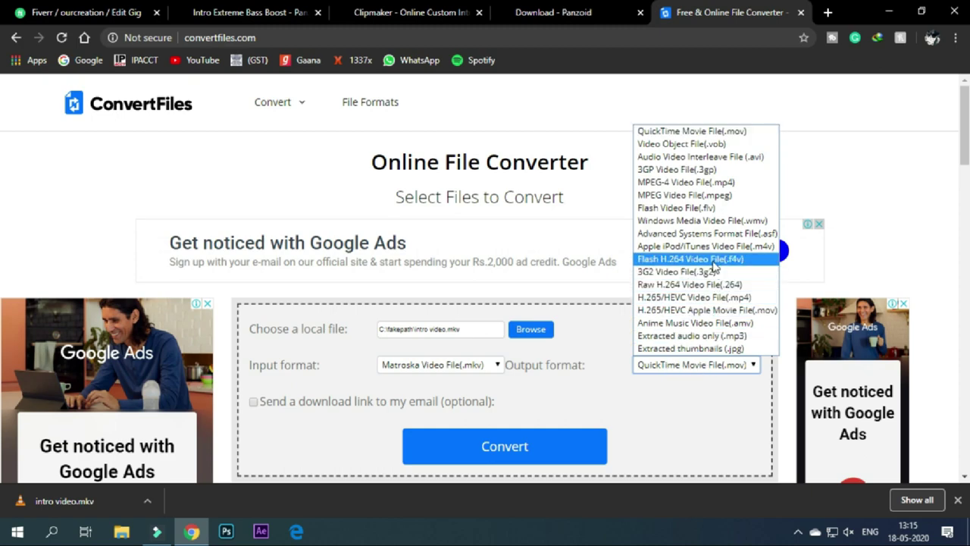
pyautogui.click(712, 181)
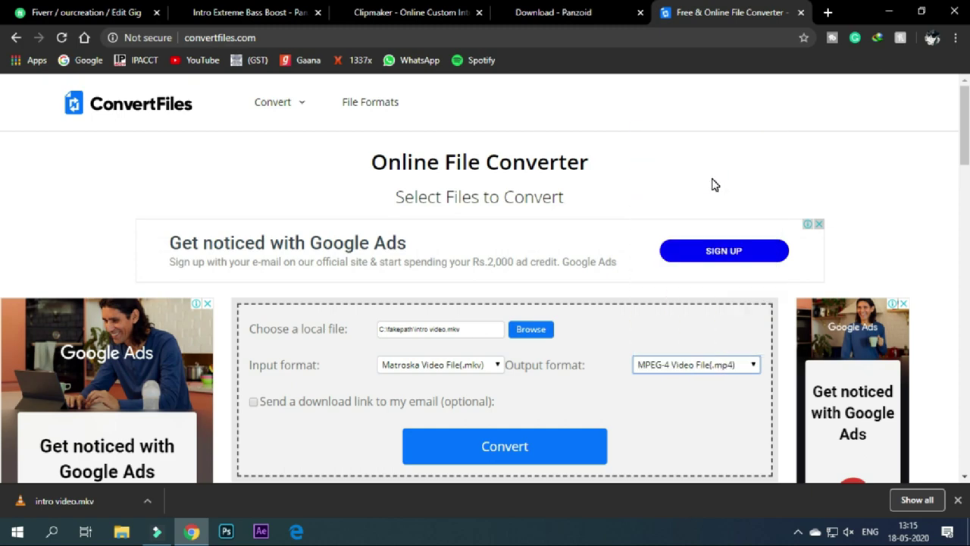
# Step: Run the conversion of intro video.mkv and wait for the upload to finish
pyautogui.scroll(-2, 712, 185)
pyautogui.click(581, 304)
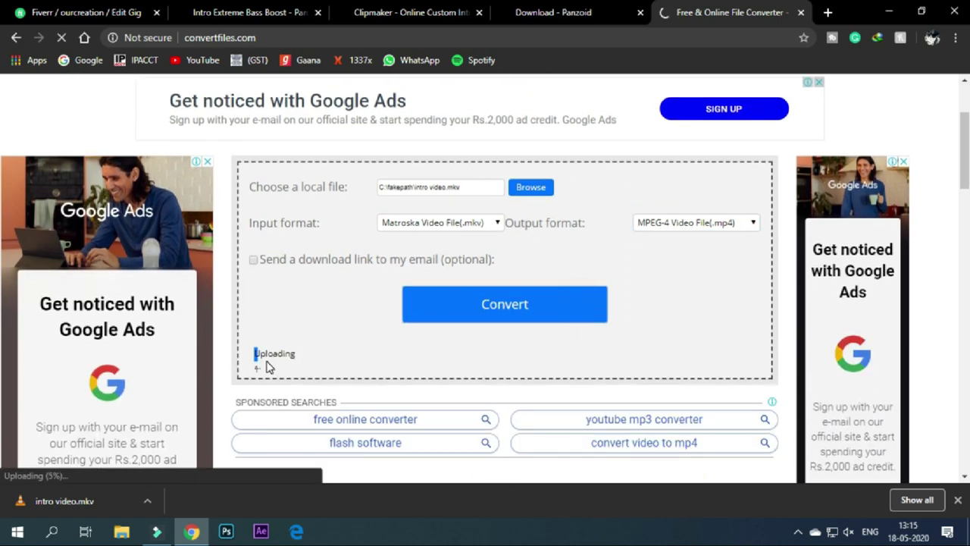
pyautogui.moveTo(266, 366); pyautogui.dragTo(291, 354)
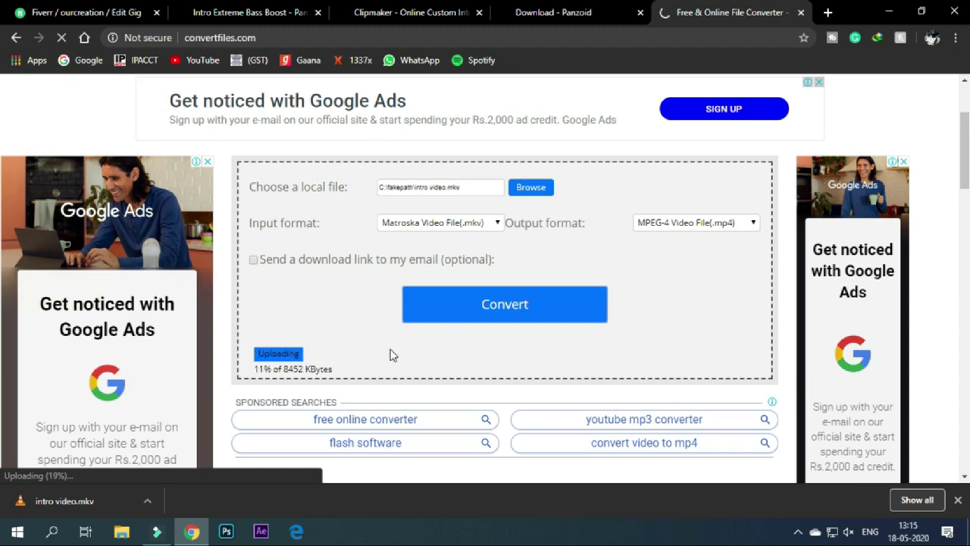
pyautogui.scroll(-2, 391, 357)
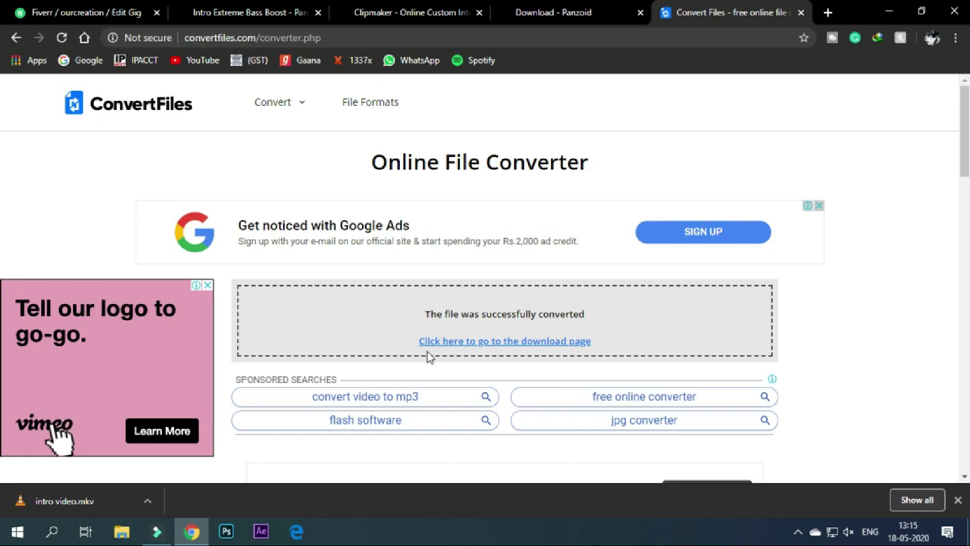
# Step: Download the converted intro video.mp4 and place the downloaded file on the desktop
pyautogui.click(481, 342)
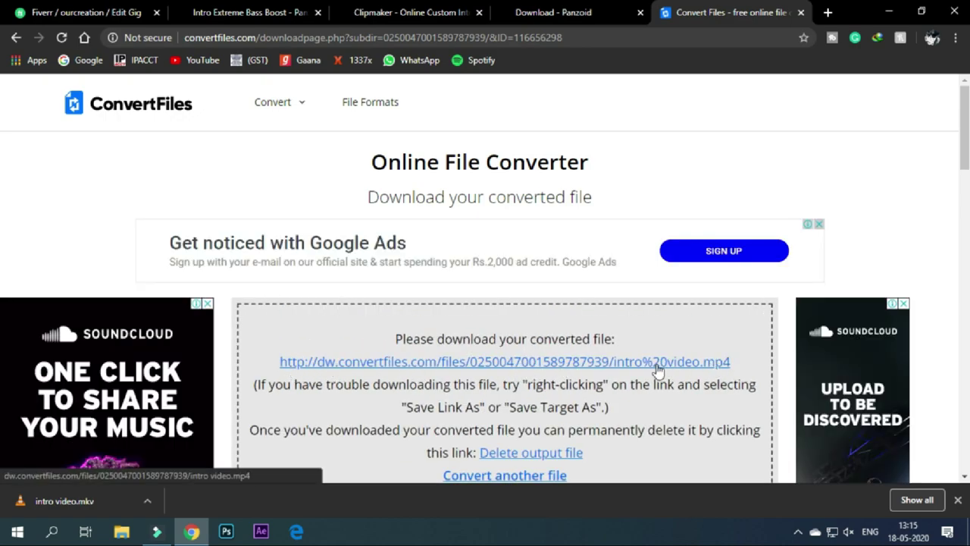
pyautogui.click(689, 364)
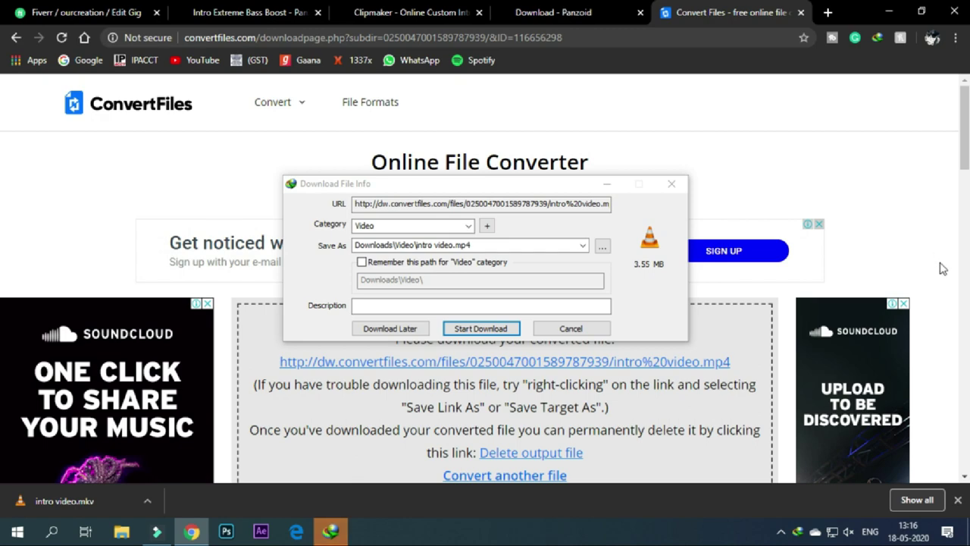
pyautogui.click(497, 328)
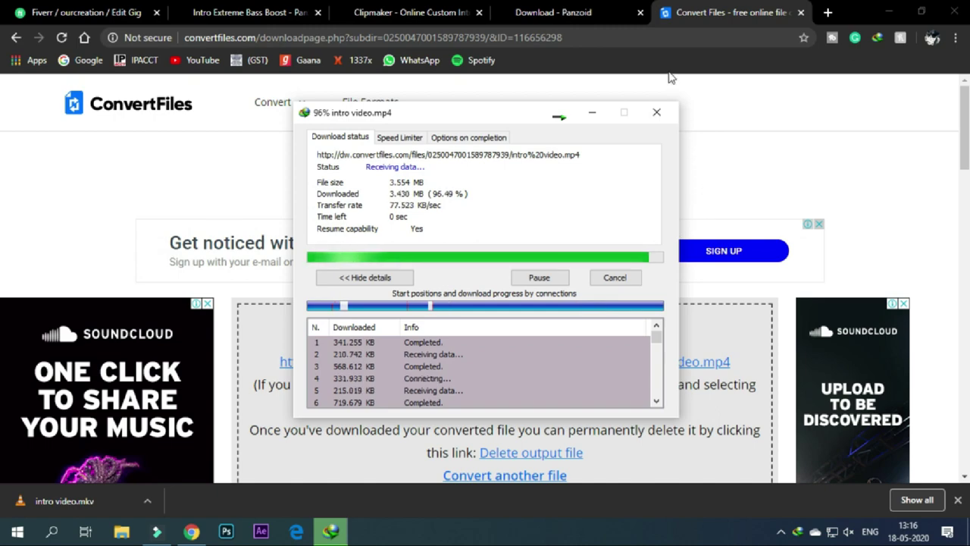
pyautogui.click(889, 12)
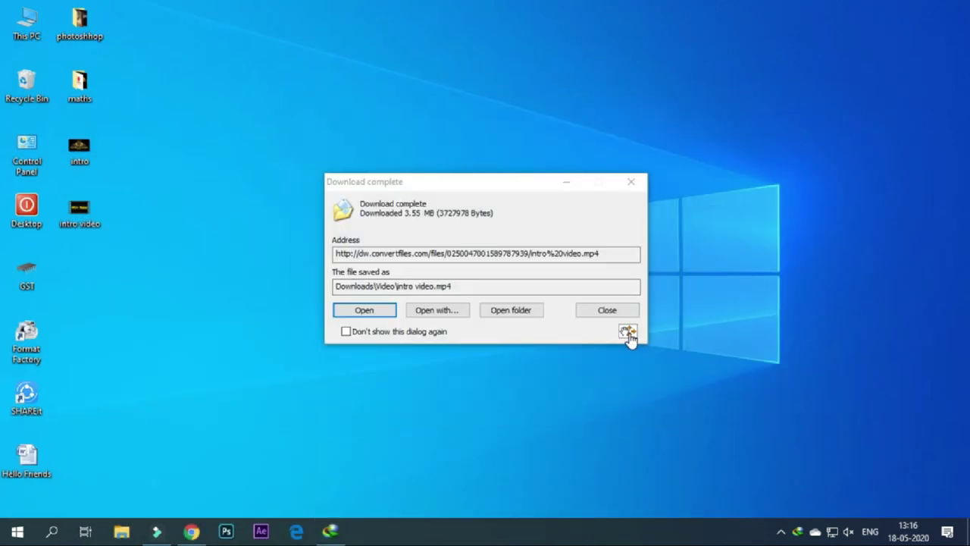
pyautogui.moveTo(627, 332); pyautogui.dragTo(730, 351)
pyautogui.click(630, 184)
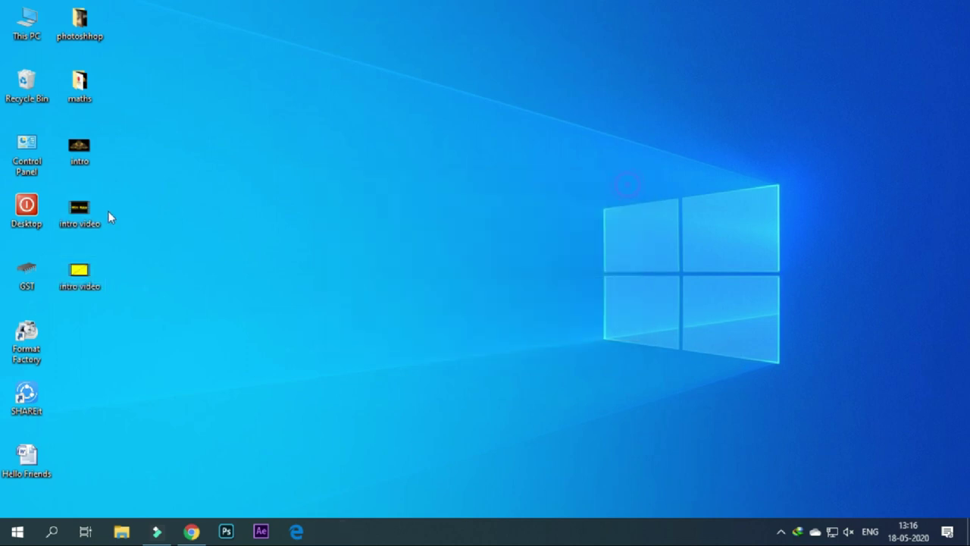
# Step: Check the file type of the newly converted intro video in its file properties
pyautogui.click(78, 274)
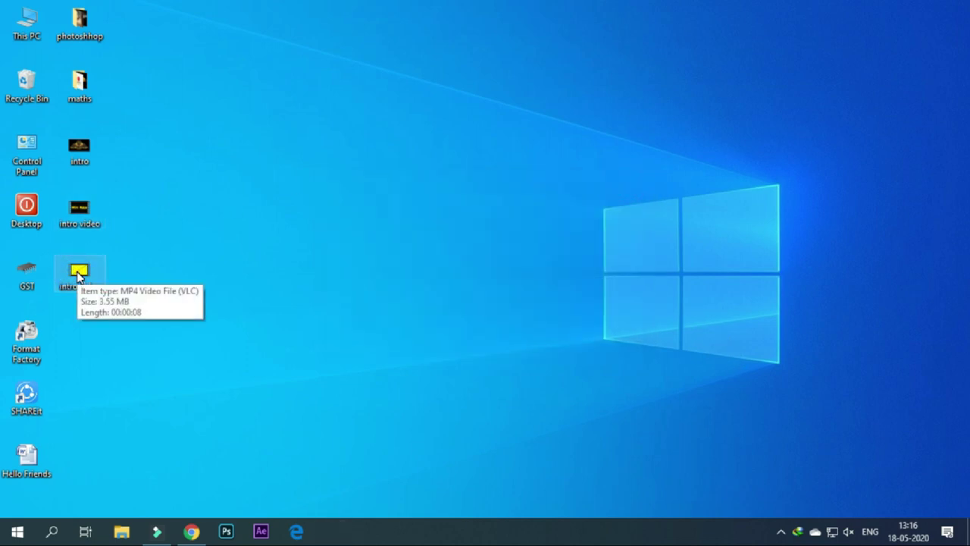
pyautogui.rightClick(78, 274)
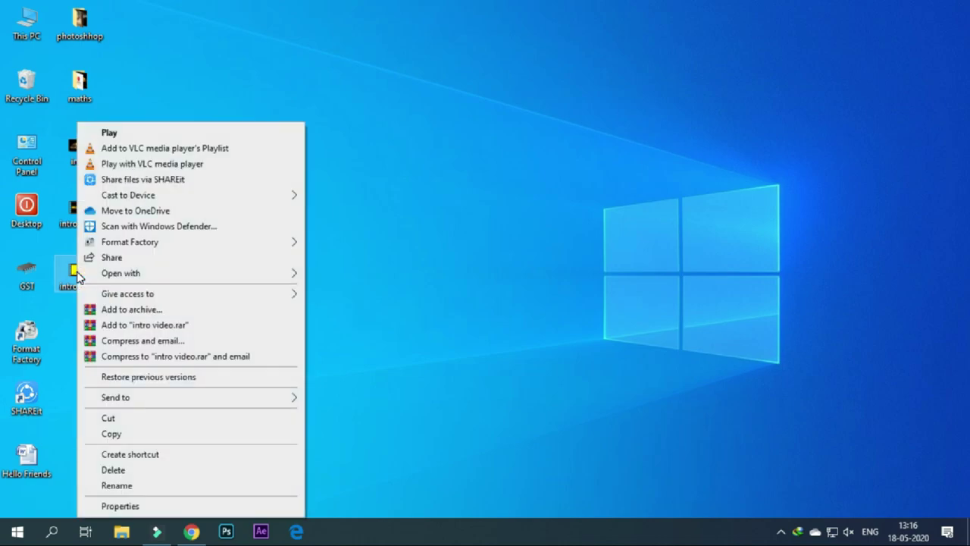
pyautogui.click(121, 506)
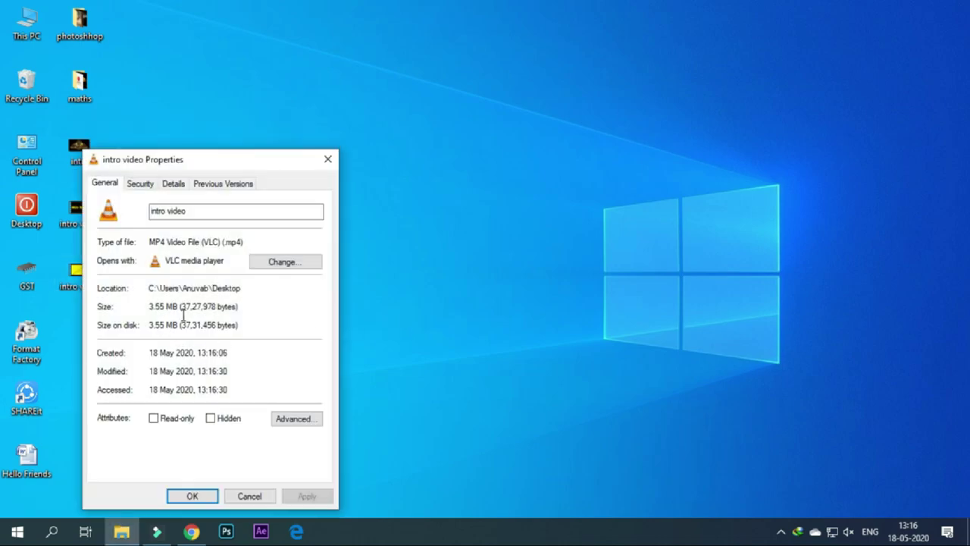
pyautogui.click(154, 242)
pyautogui.click(160, 243)
pyautogui.click(160, 242)
pyautogui.click(327, 158)
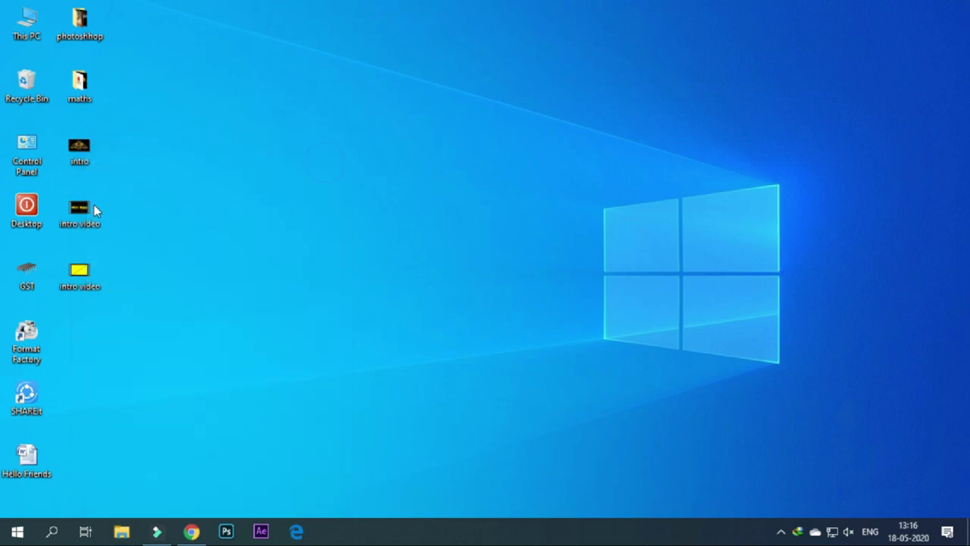
# Step: Check the file type of the original rendered intro video in its file properties
pyautogui.rightClick(75, 206)
pyautogui.click(104, 506)
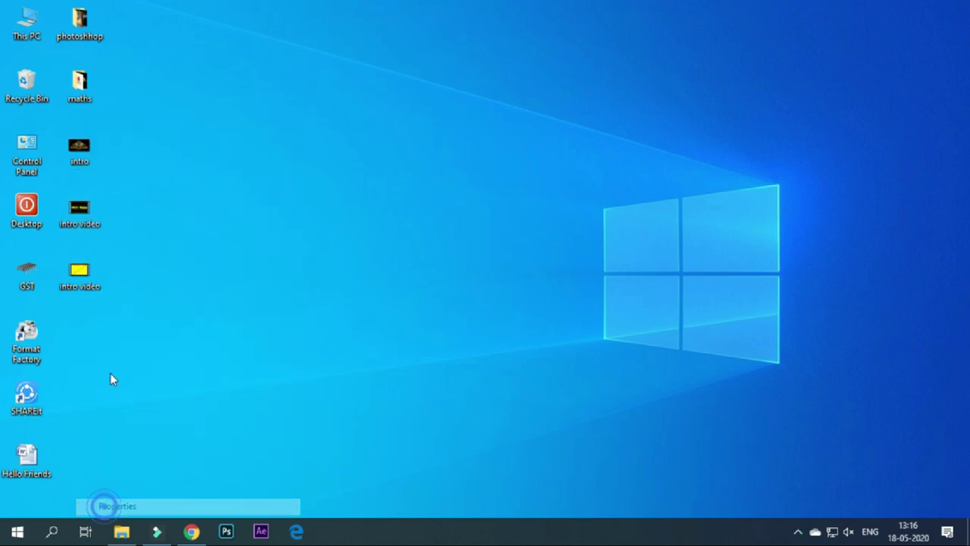
pyautogui.click(148, 241)
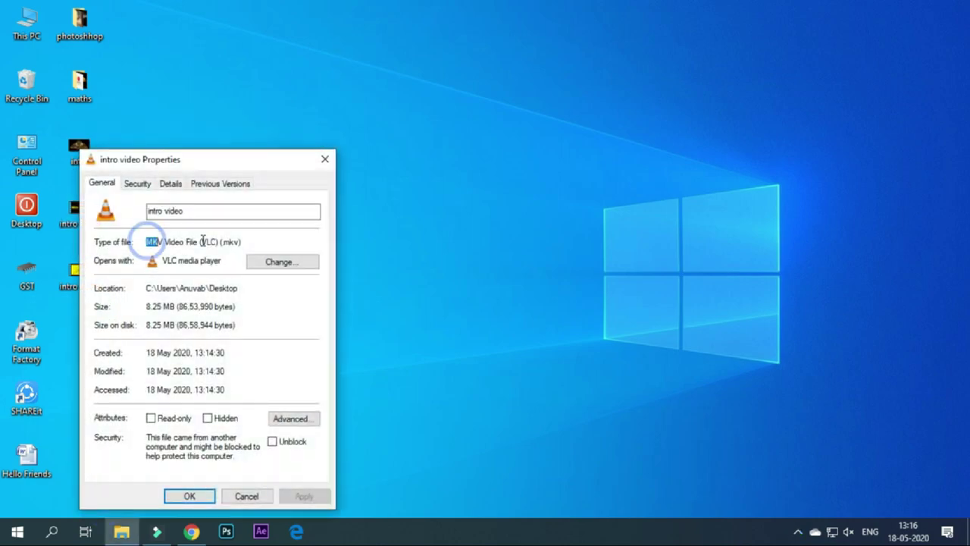
pyautogui.click(324, 159)
# Step: Rename the converted video on the desktop as "intro video mp4"
pyautogui.rightClick(89, 271)
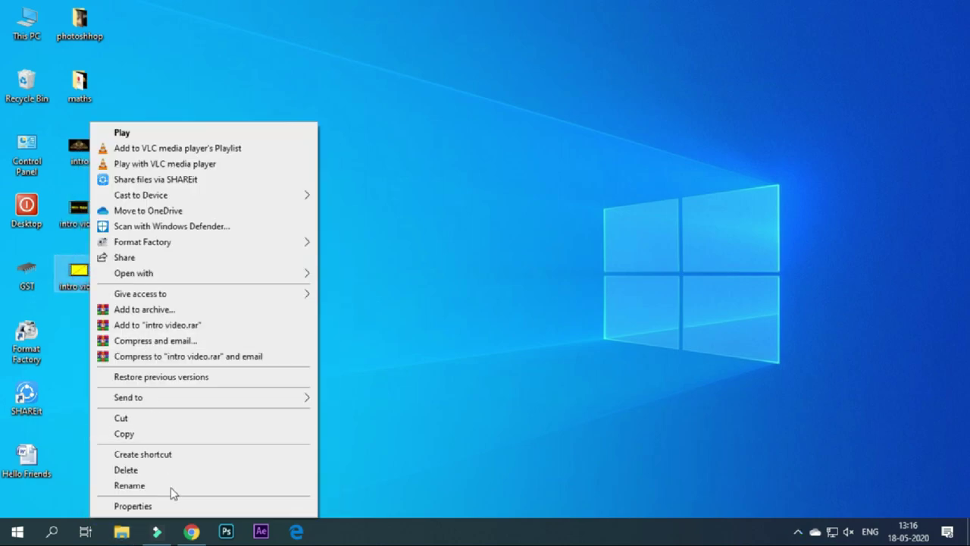
pyautogui.click(168, 488)
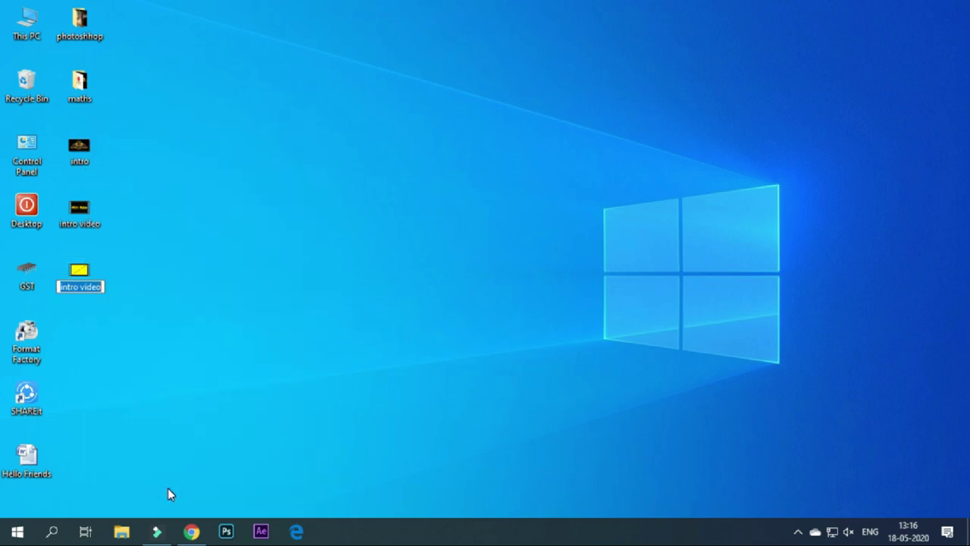
pyautogui.press('End')
pyautogui.write('.mp')
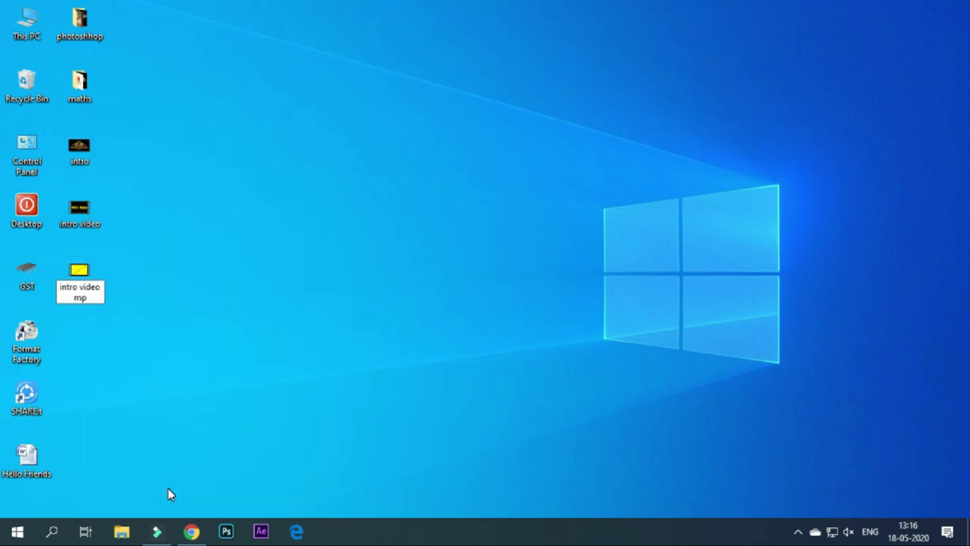
pyautogui.press('Return')
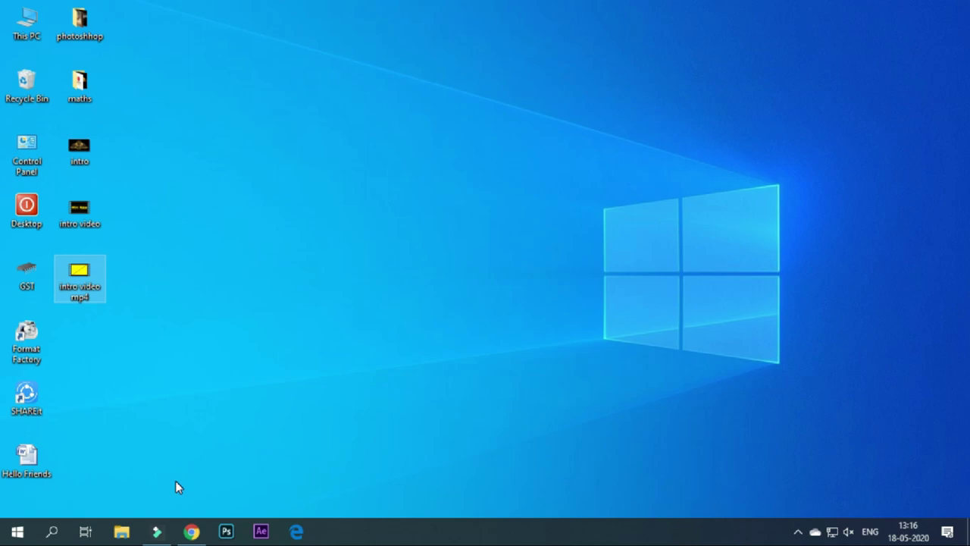
# Step: Switch to the Fiverr gig gallery in Chrome and upload "intro video mp4" from the desktop as the gig video
pyautogui.moveTo(191, 532)
pyautogui.click(194, 462)
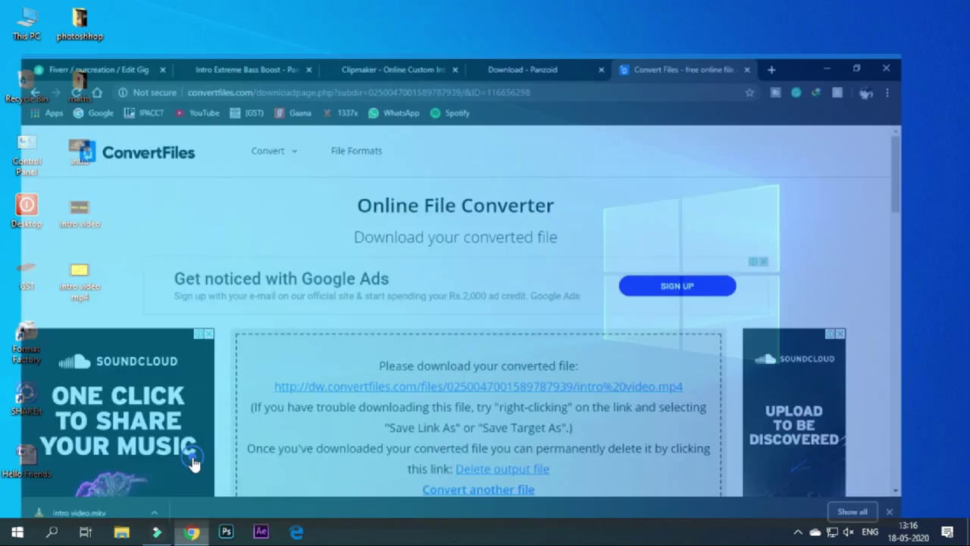
pyautogui.click(65, 10)
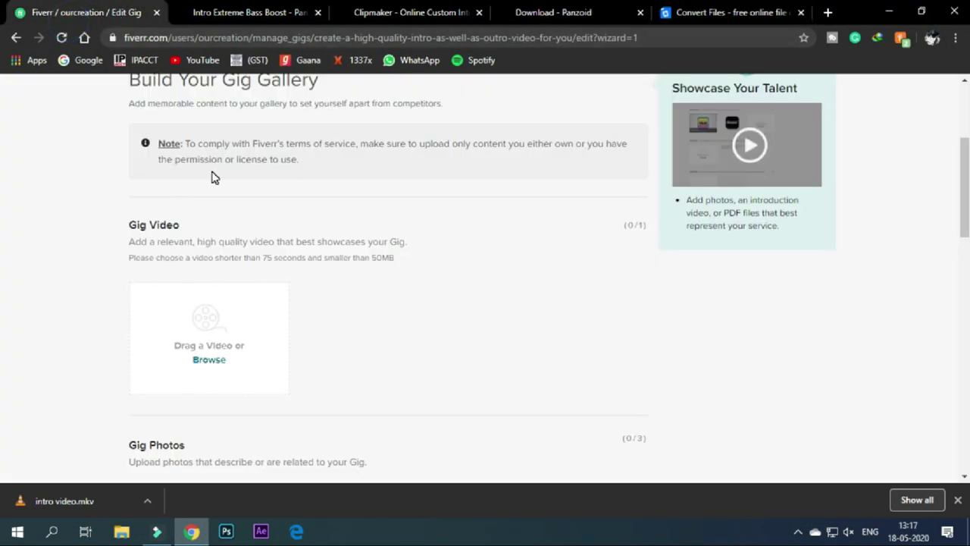
pyautogui.click(209, 361)
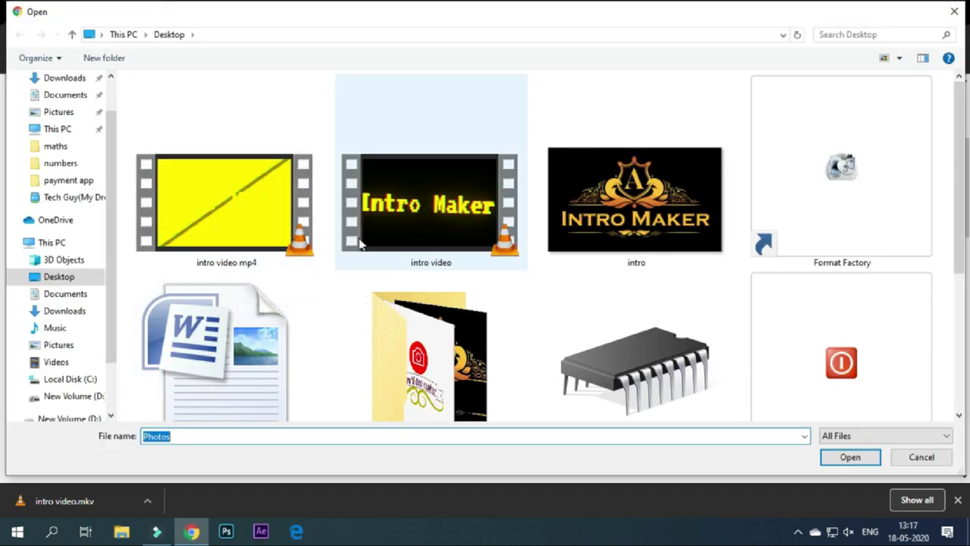
pyautogui.click(246, 168)
pyautogui.click(847, 459)
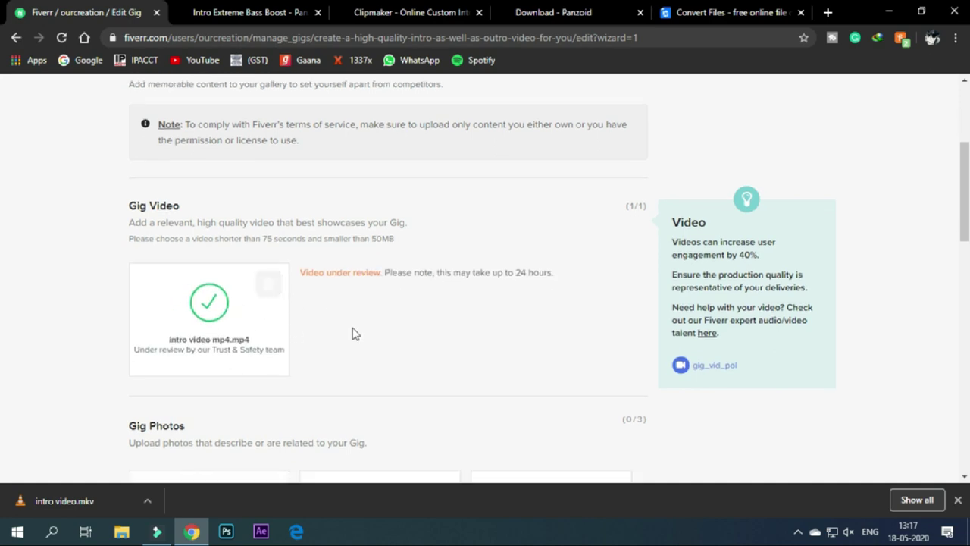
# Step: Upload the "intro" image from the desktop as the first gig photo
pyautogui.scroll(-2, 353, 331)
pyautogui.moveTo(113, 303); pyautogui.dragTo(217, 314)
pyautogui.click(219, 307)
pyautogui.scroll(-1, 326, 358)
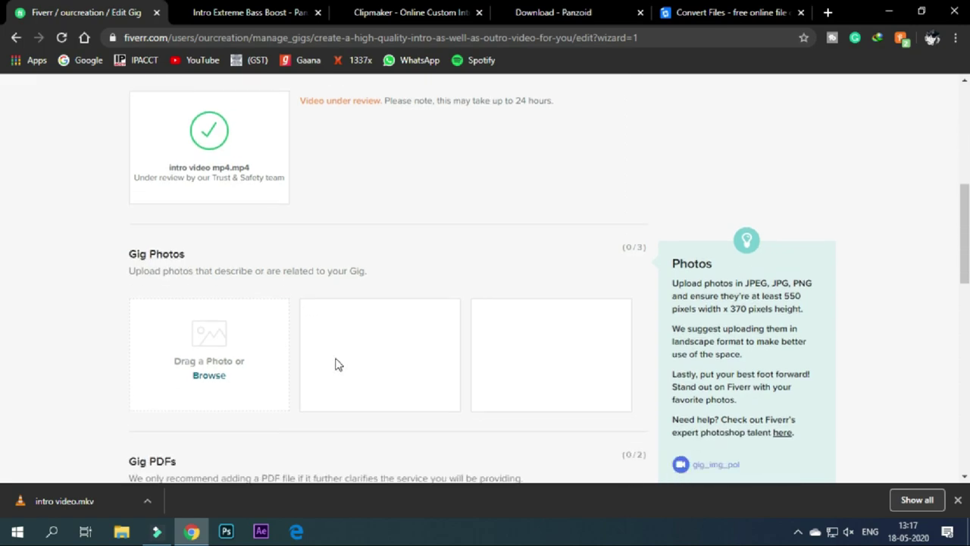
pyautogui.click(216, 351)
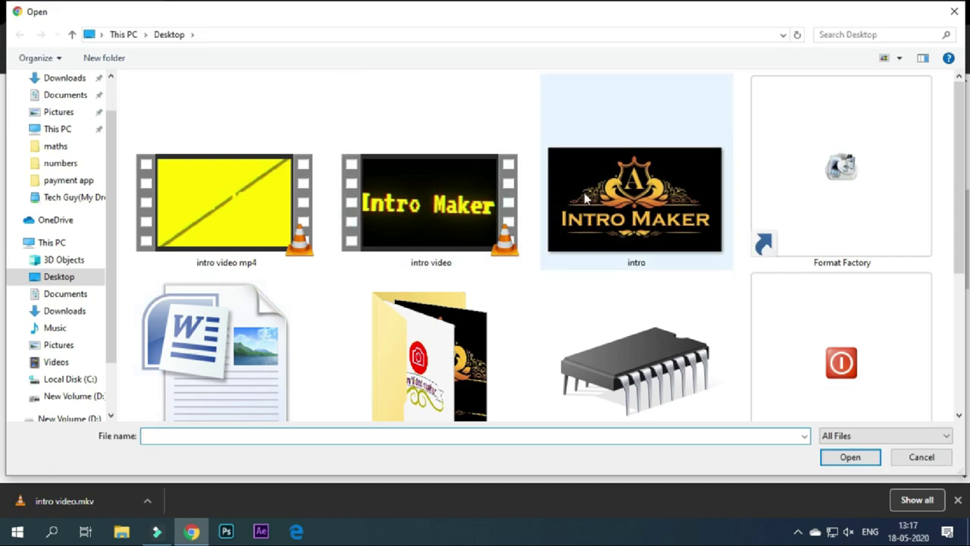
pyautogui.click(632, 184)
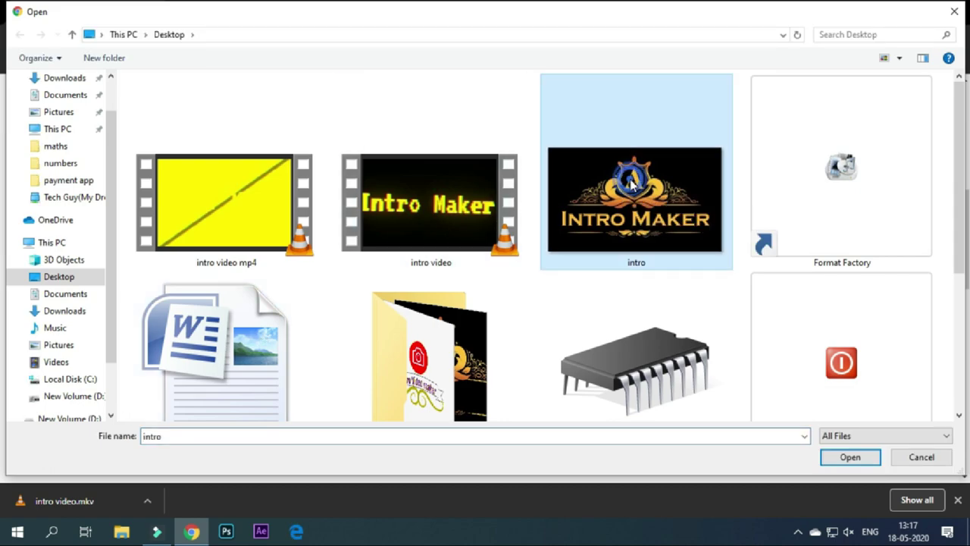
pyautogui.click(849, 457)
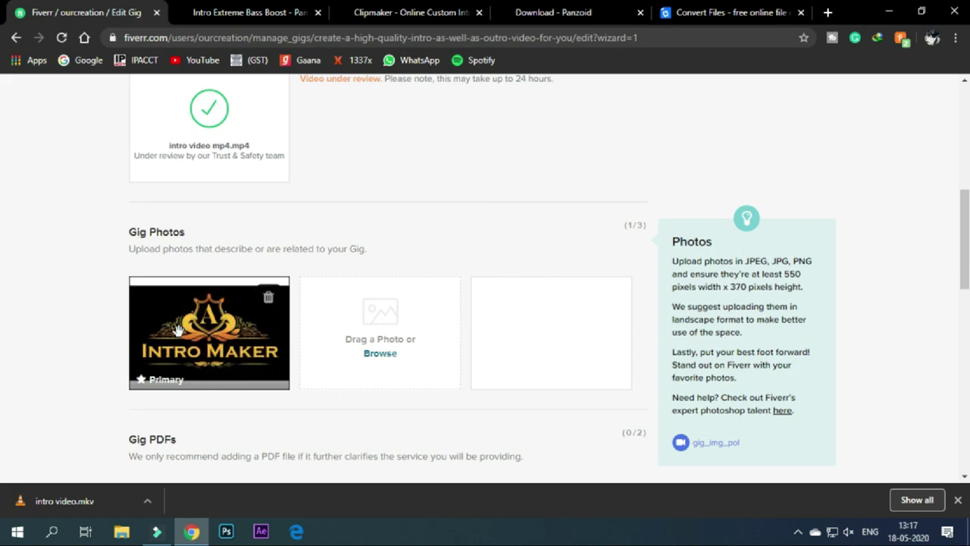
# Step: Accept the declaration that the gallery materials are self-made and save the gallery section
pyautogui.scroll(-4, 345, 324)
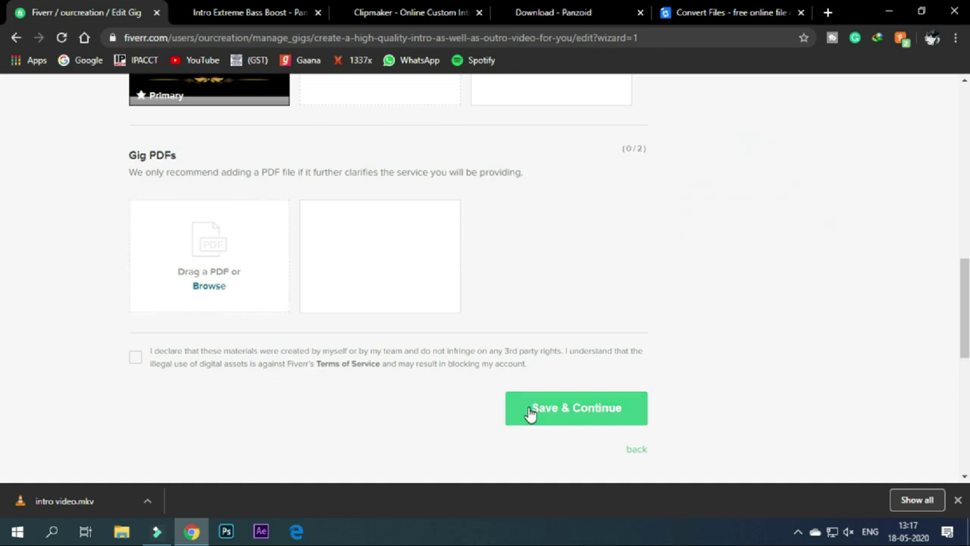
pyautogui.click(135, 357)
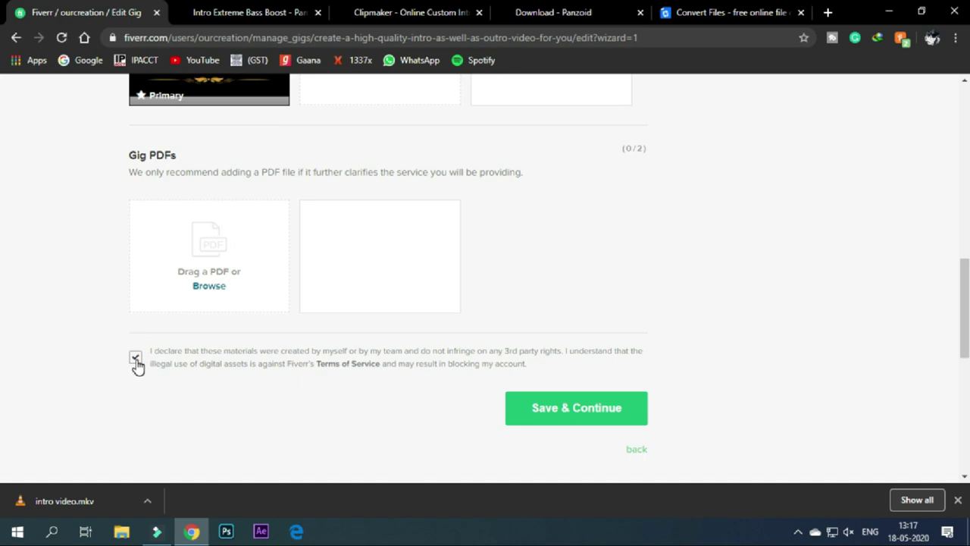
pyautogui.click(135, 359)
pyautogui.click(586, 414)
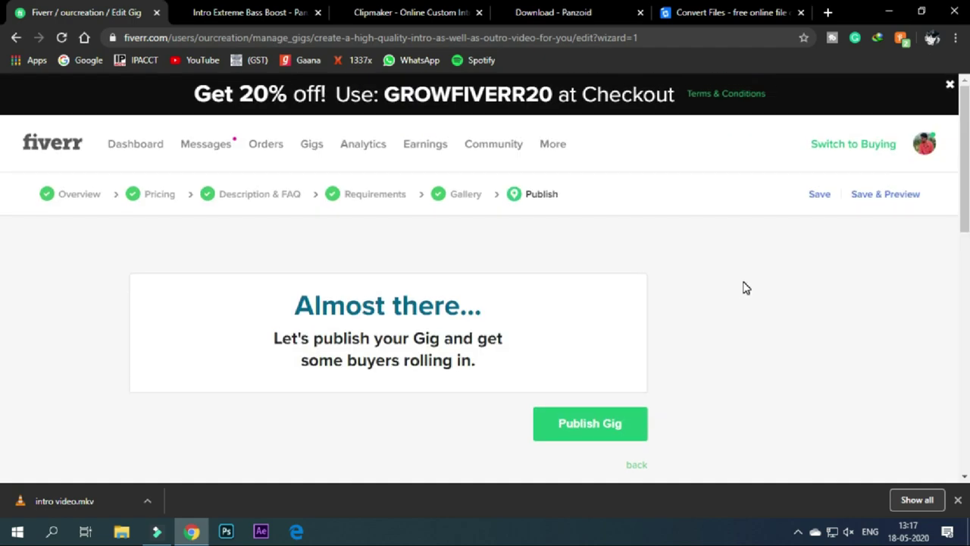
# Step: Publish the gig, look over its promotion and course suggestions, and finish the gig wizard
pyautogui.click(584, 425)
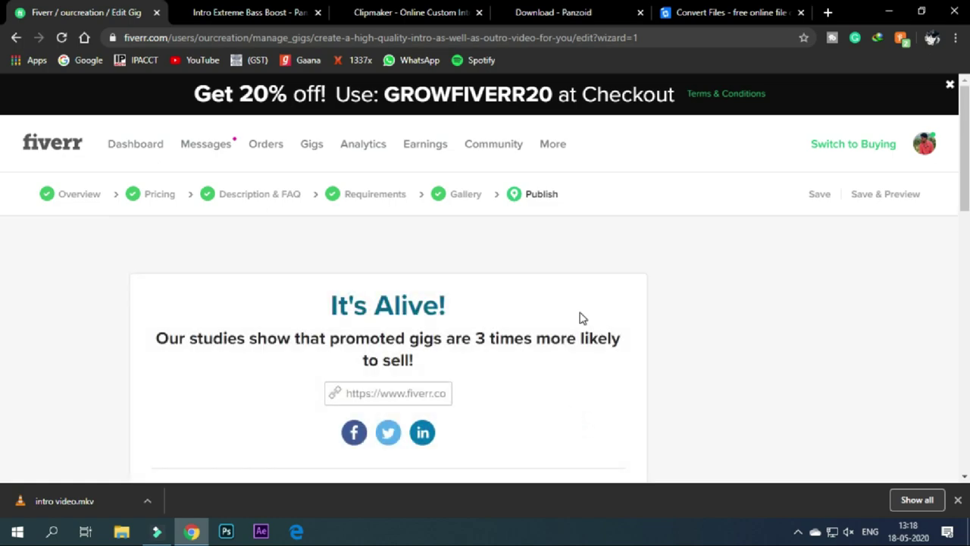
pyautogui.scroll(-2, 580, 317)
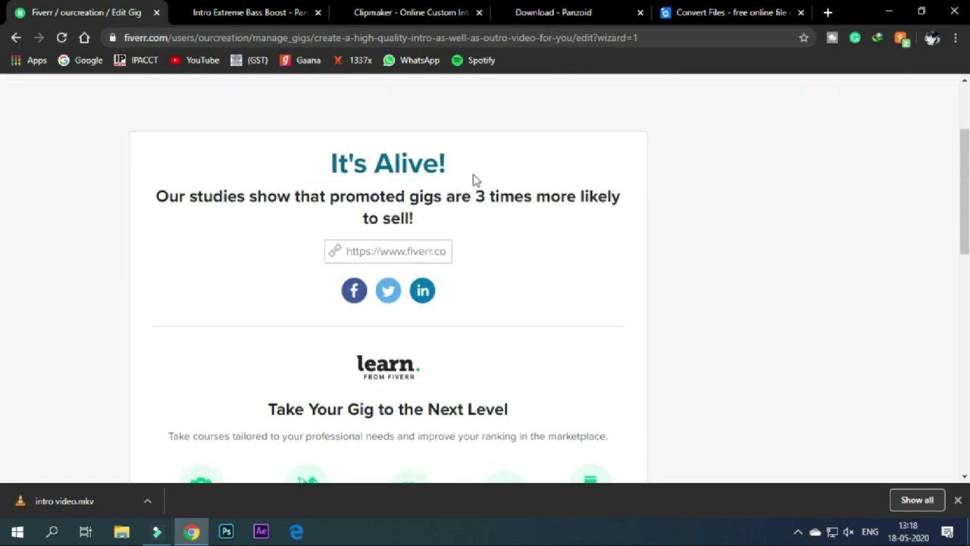
pyautogui.scroll(-4, 636, 284)
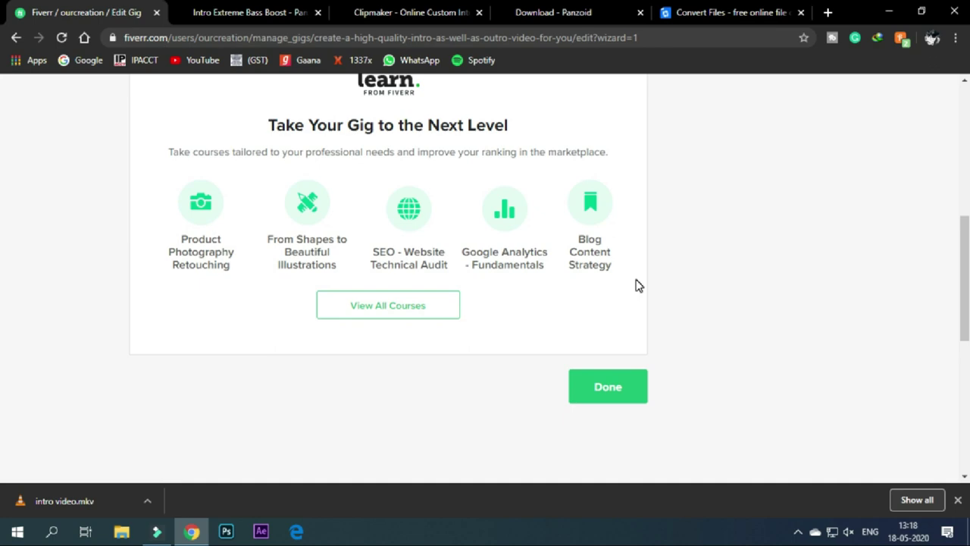
pyautogui.scroll(4, 637, 284)
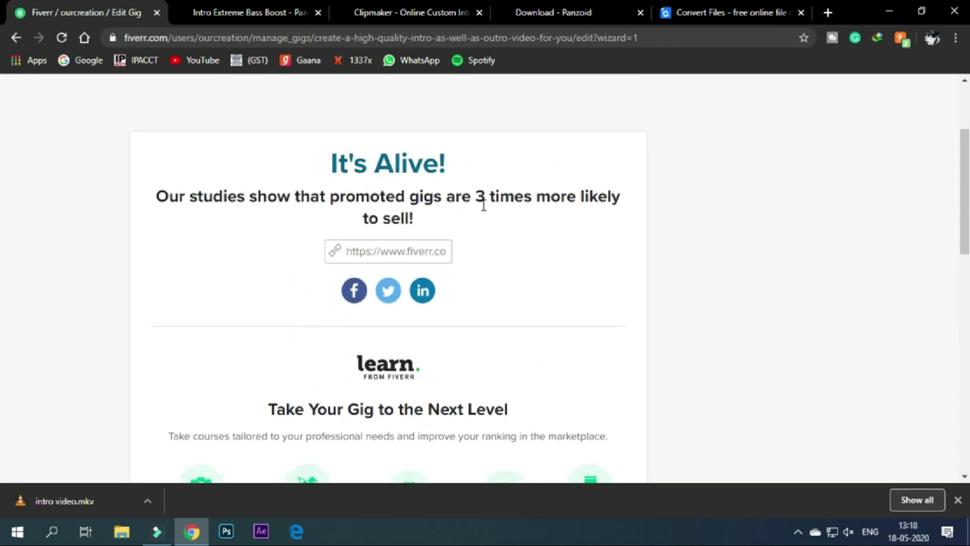
pyautogui.moveTo(480, 197); pyautogui.dragTo(533, 200)
pyautogui.click(582, 275)
pyautogui.scroll(-4, 576, 279)
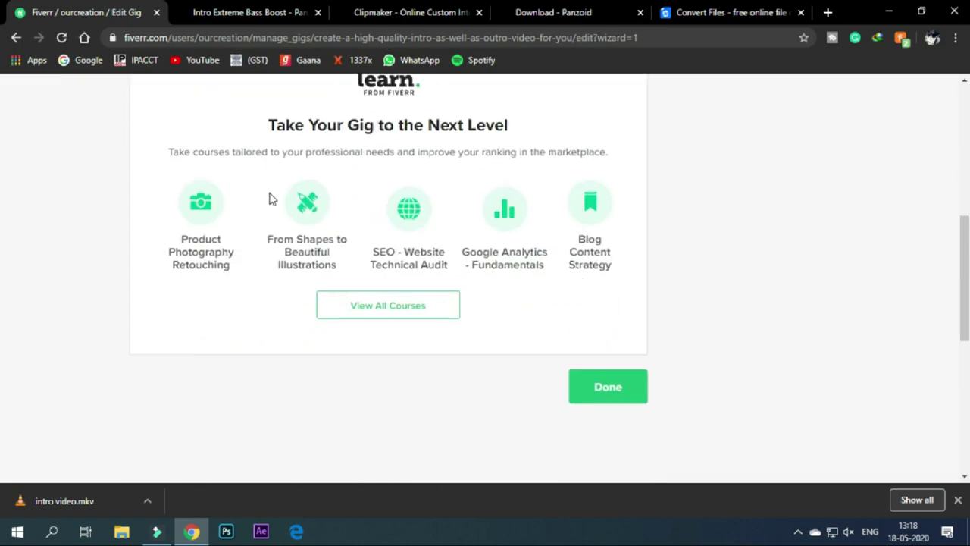
pyautogui.scroll(2, 489, 128)
pyautogui.scroll(2, 355, 178)
pyautogui.scroll(-5, 425, 213)
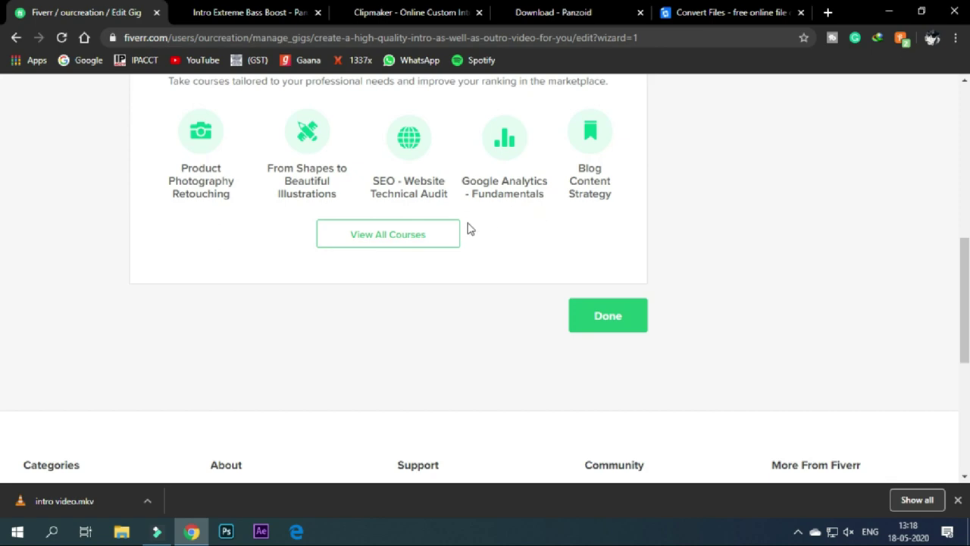
pyautogui.click(612, 319)
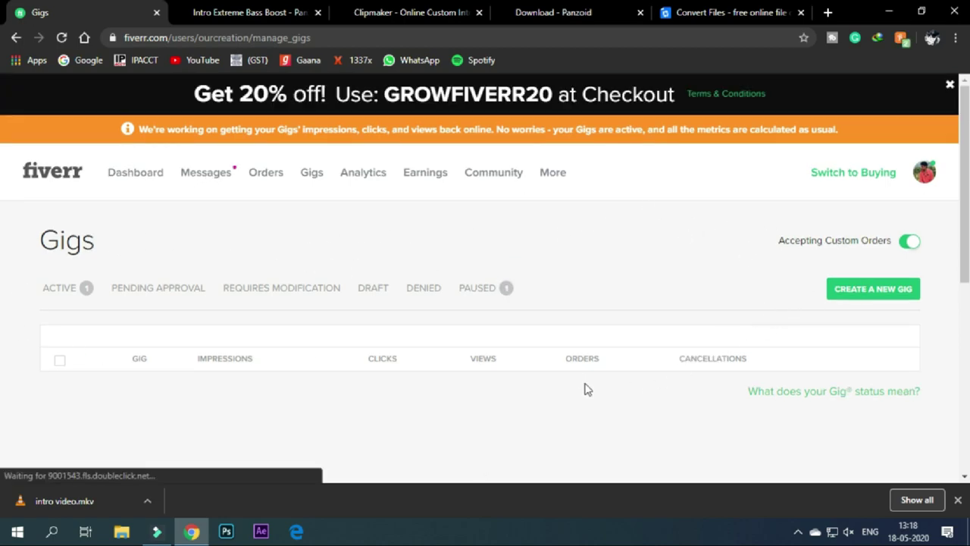
# Step: Open the preview of the active intro and outro gig and review its gallery and description
pyautogui.scroll(-3, 583, 383)
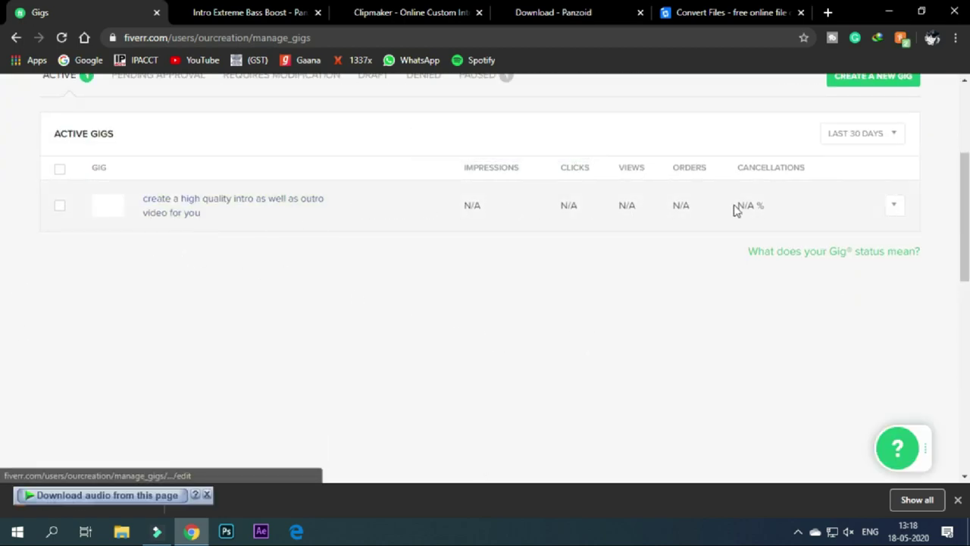
pyautogui.click(891, 207)
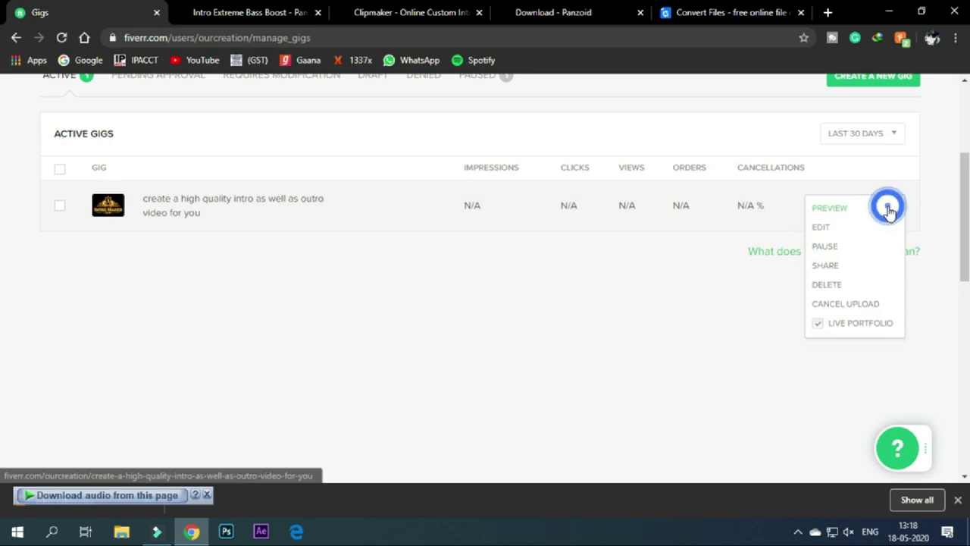
pyautogui.click(615, 285)
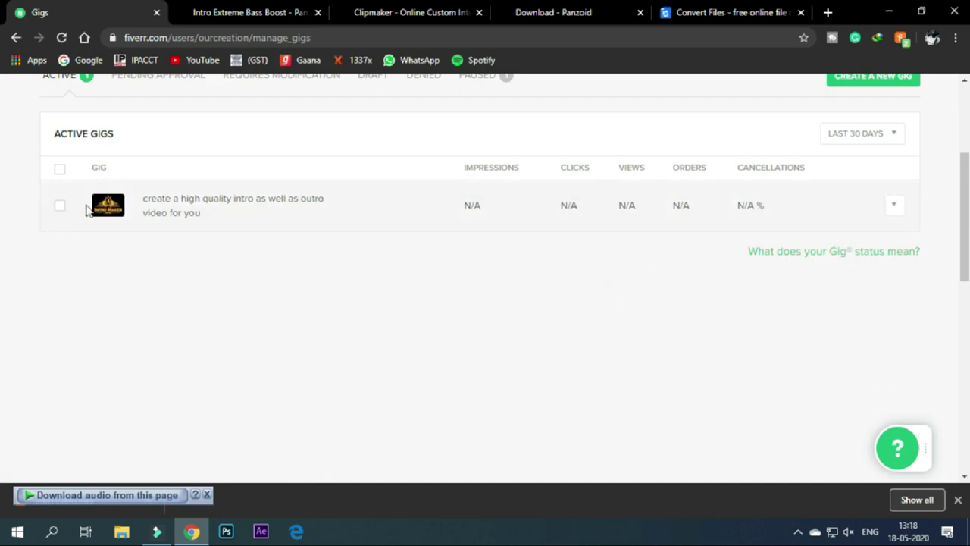
pyautogui.click(896, 210)
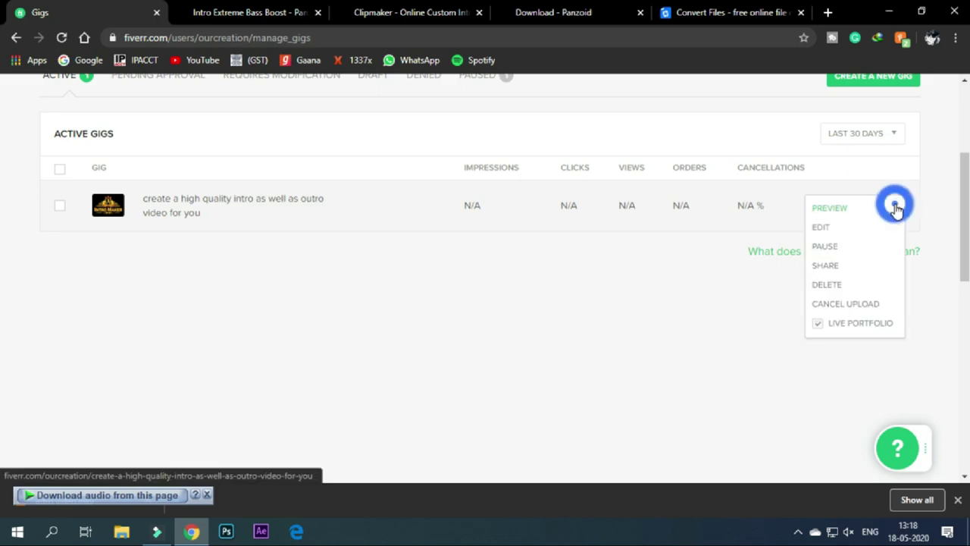
pyautogui.click(839, 212)
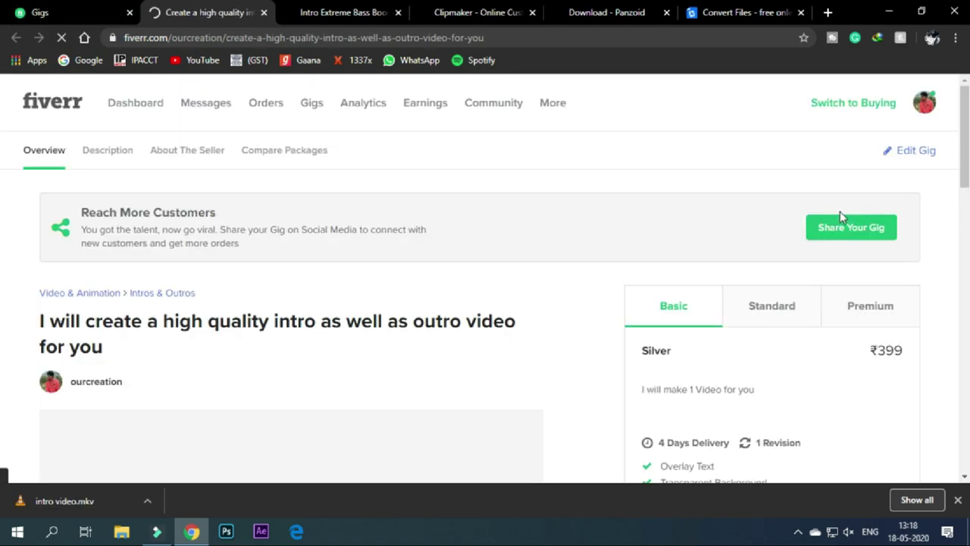
pyautogui.scroll(-3, 773, 234)
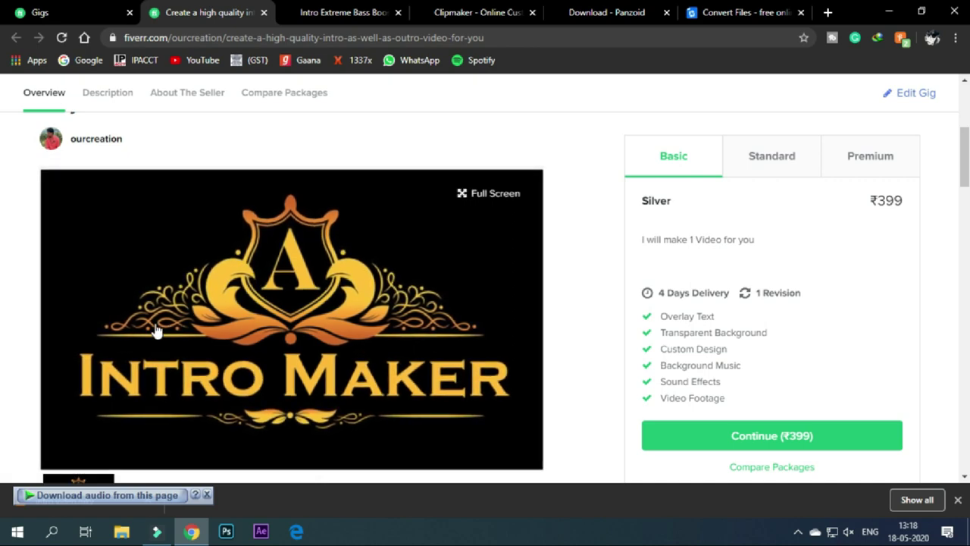
pyautogui.scroll(-6, 549, 202)
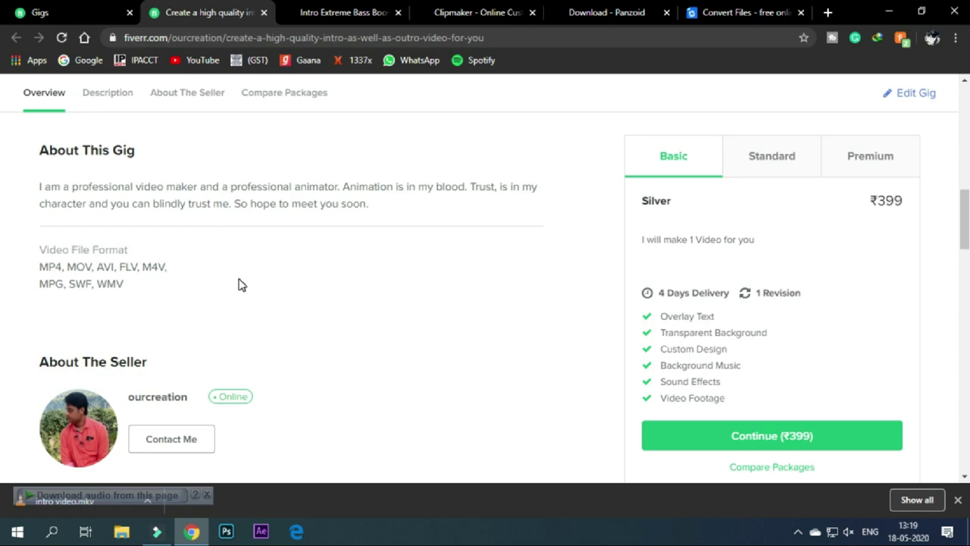
# Step: Go back to the ConvertFiles conversion form and review the available output formats for the MKV video
pyautogui.click(738, 12)
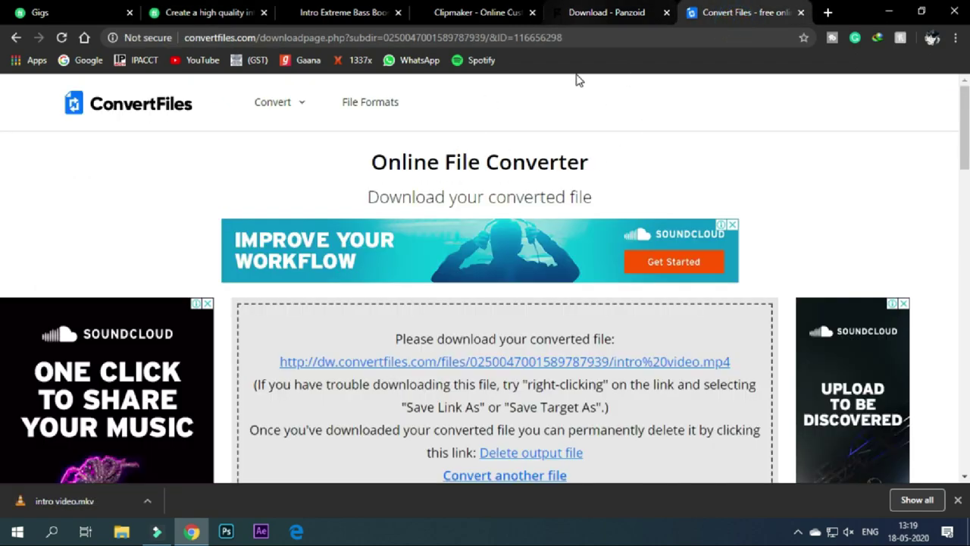
pyautogui.hotkey('alt', 'Left')
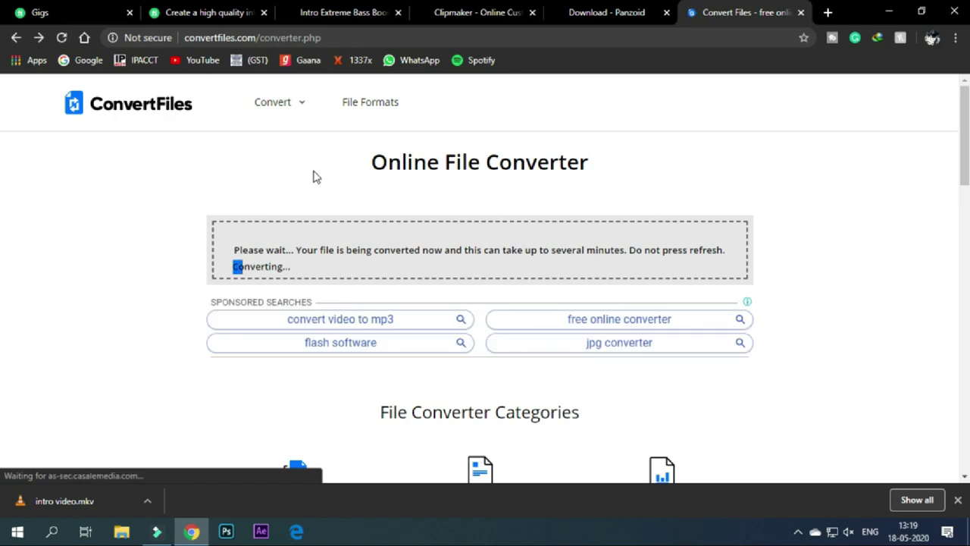
pyautogui.hotkey('alt', 'Left')
pyautogui.scroll(2, 453, 225)
pyautogui.scroll(2, 452, 225)
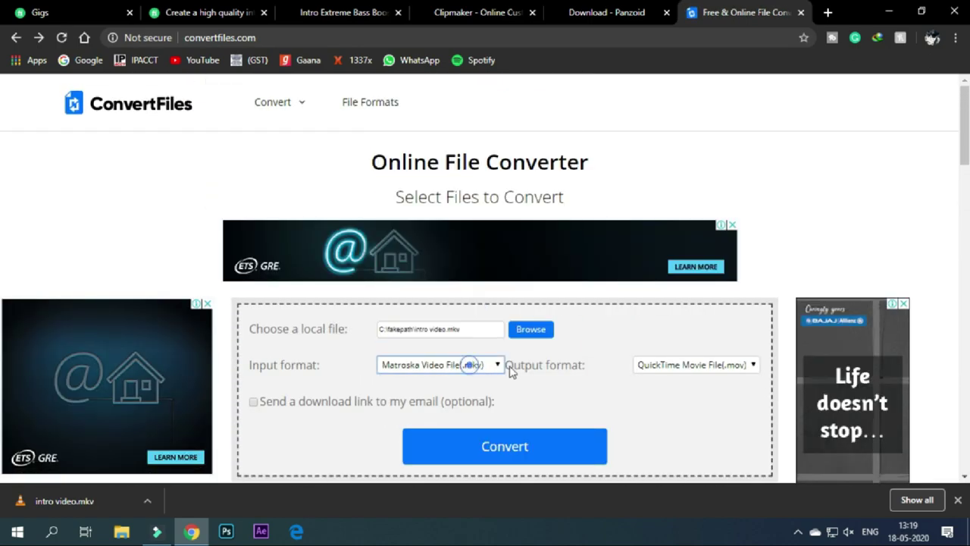
pyautogui.click(686, 364)
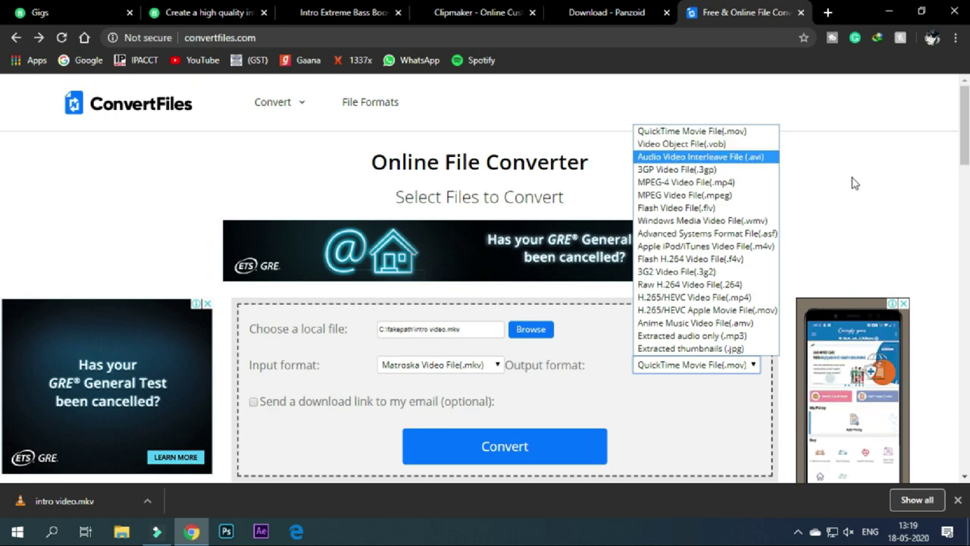
pyautogui.click(837, 212)
# Step: Return to the published gig's preview and review the seller information
pyautogui.click(57, 13)
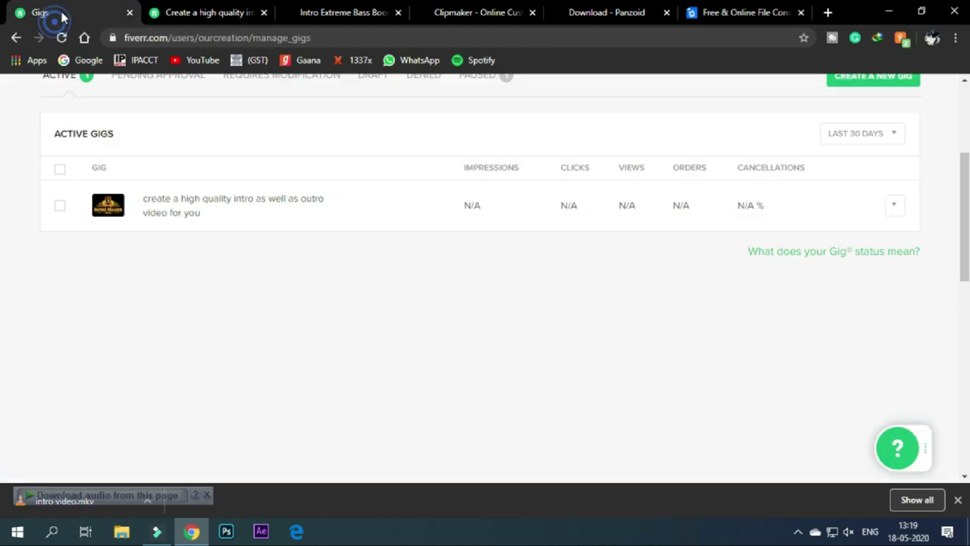
pyautogui.click(203, 12)
pyautogui.scroll(-4, 384, 336)
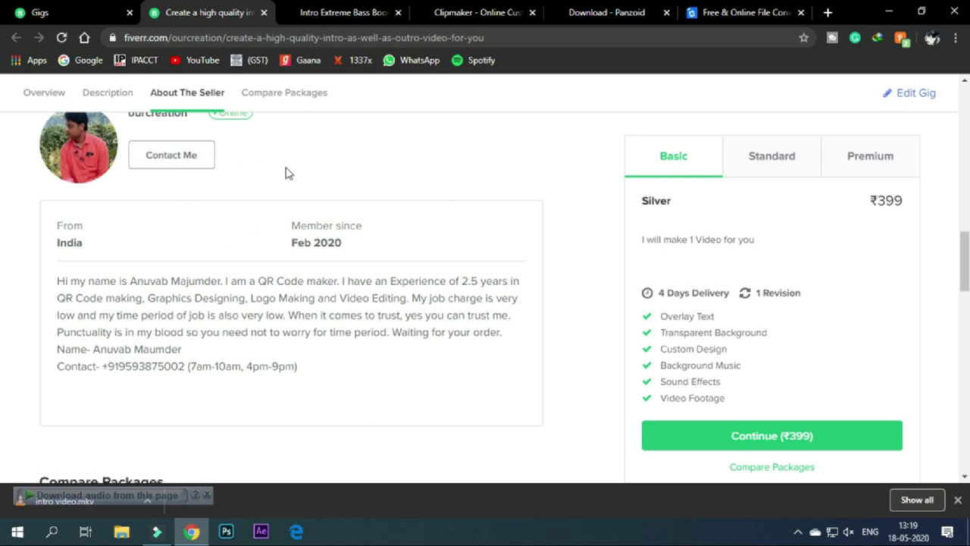
pyautogui.scroll(10, 506, 277)
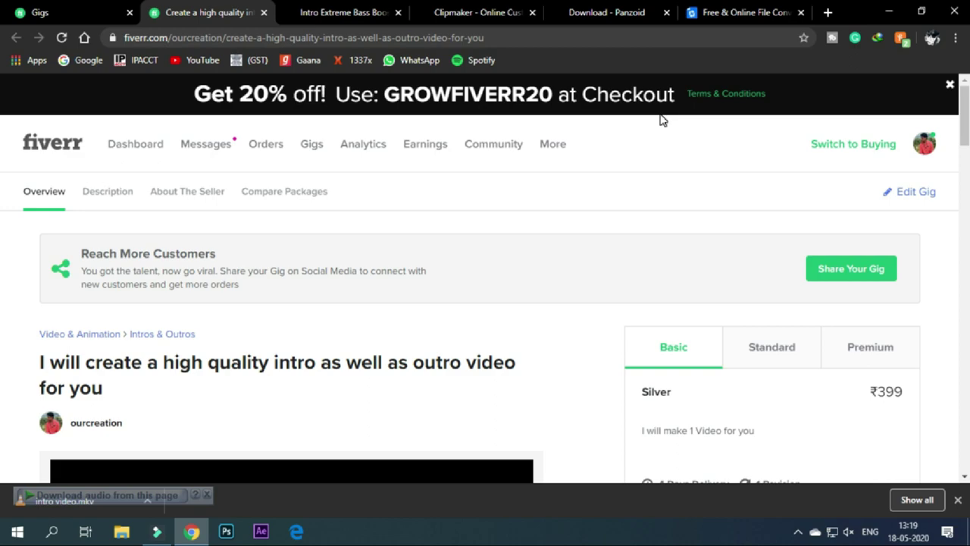
# Step: Compare the price, delivery time and revisions of the gig's Basic, Standard and Premium packages
pyautogui.scroll(-2, 661, 119)
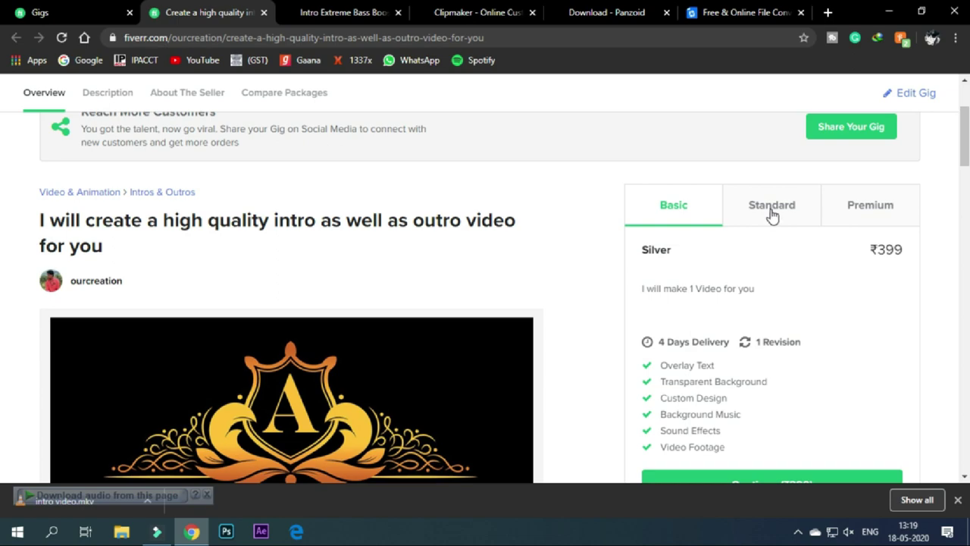
pyautogui.scroll(-1, 766, 208)
pyautogui.scroll(2, 739, 189)
pyautogui.click(768, 160)
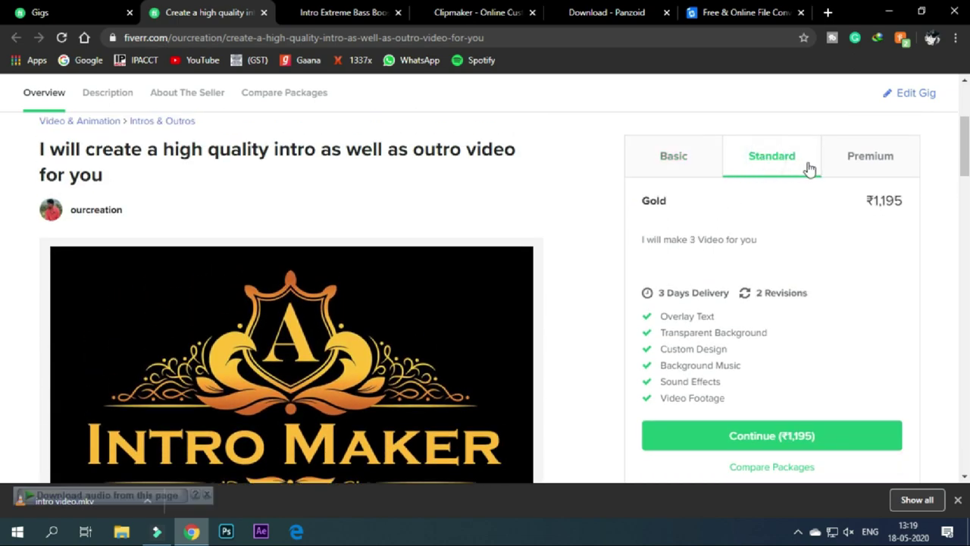
pyautogui.click(901, 154)
pyautogui.click(701, 154)
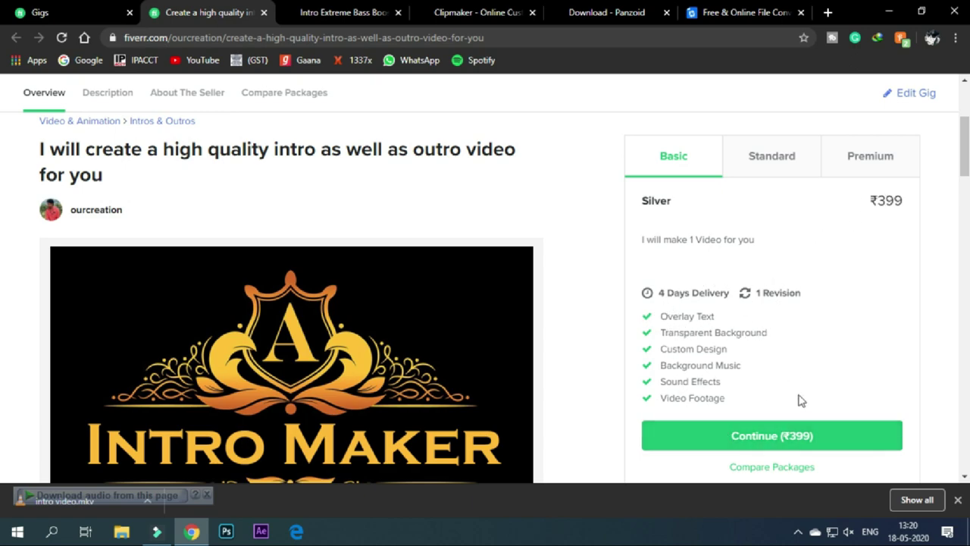
pyautogui.scroll(-3, 804, 436)
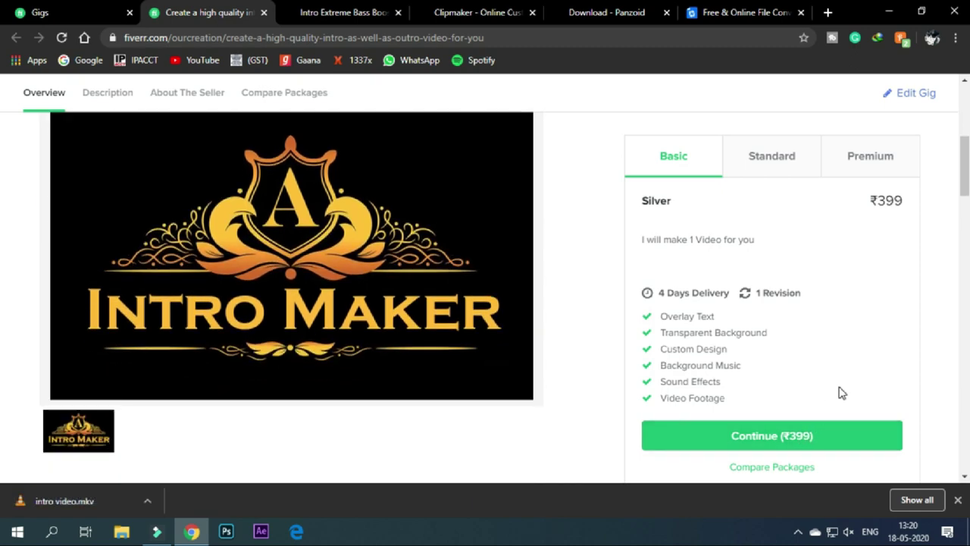
pyautogui.scroll(2, 772, 178)
pyautogui.click(773, 159)
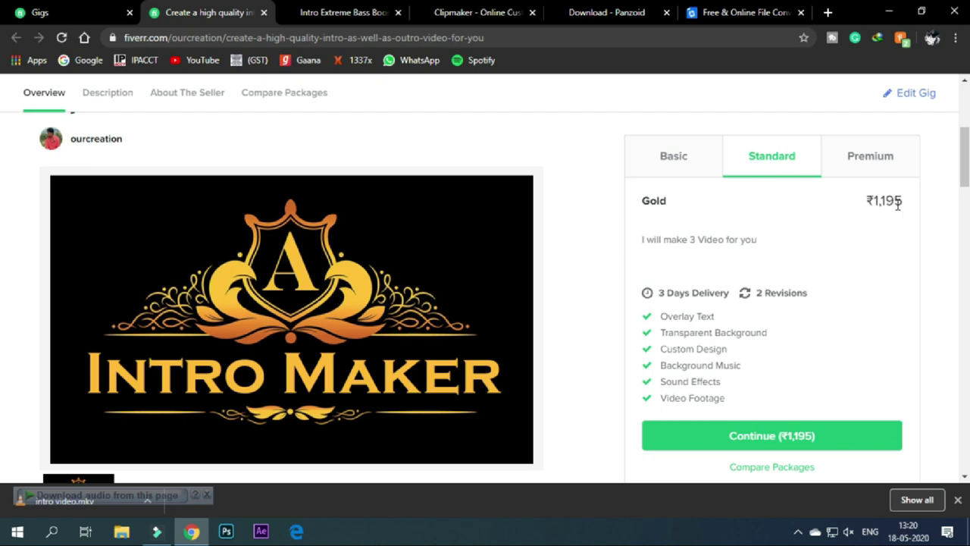
pyautogui.scroll(-1, 898, 204)
pyautogui.scroll(2, 861, 234)
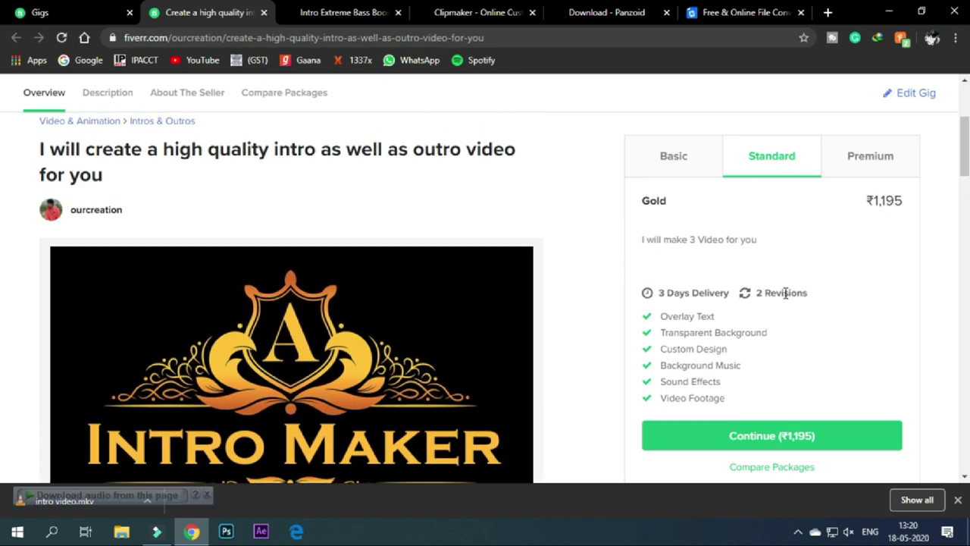
pyautogui.click(681, 159)
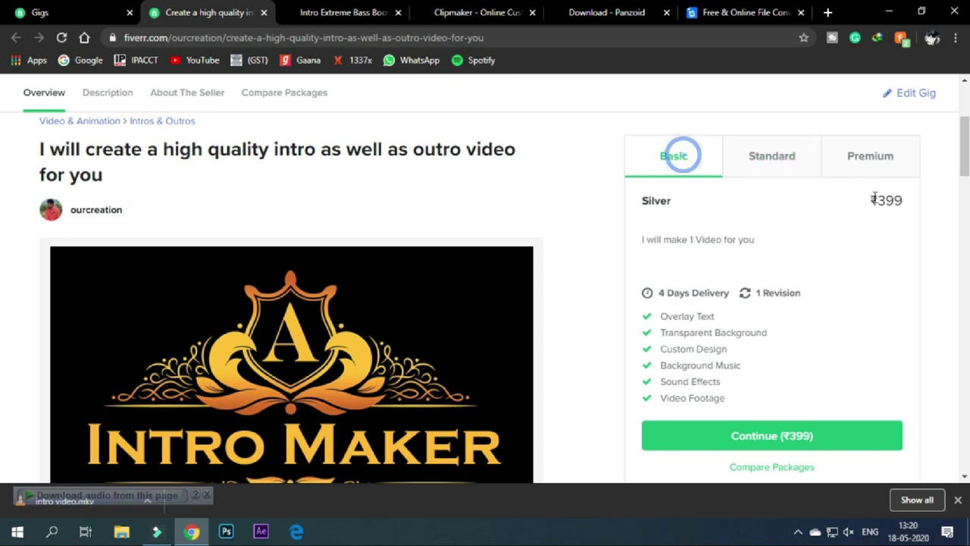